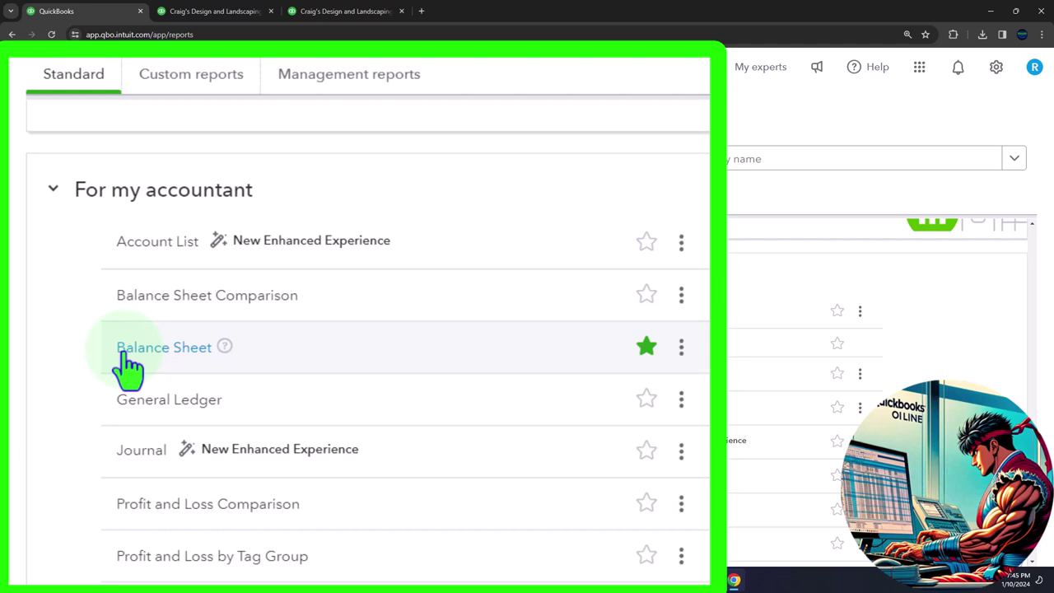
Star Trial Balance in the For my accountant reports so it joins Favorites
{"action": "scroll", "coordinate": [43, 354], "scroll_direction": "down", "scroll_amount": 1}
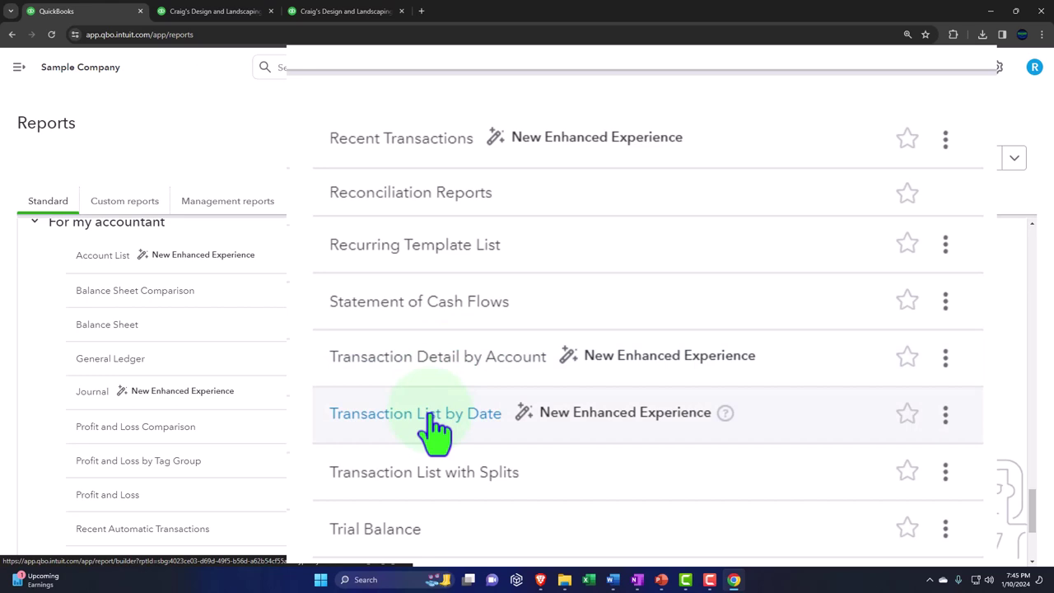
{"action": "scroll", "coordinate": [400, 548], "scroll_direction": "down", "scroll_amount": 1}
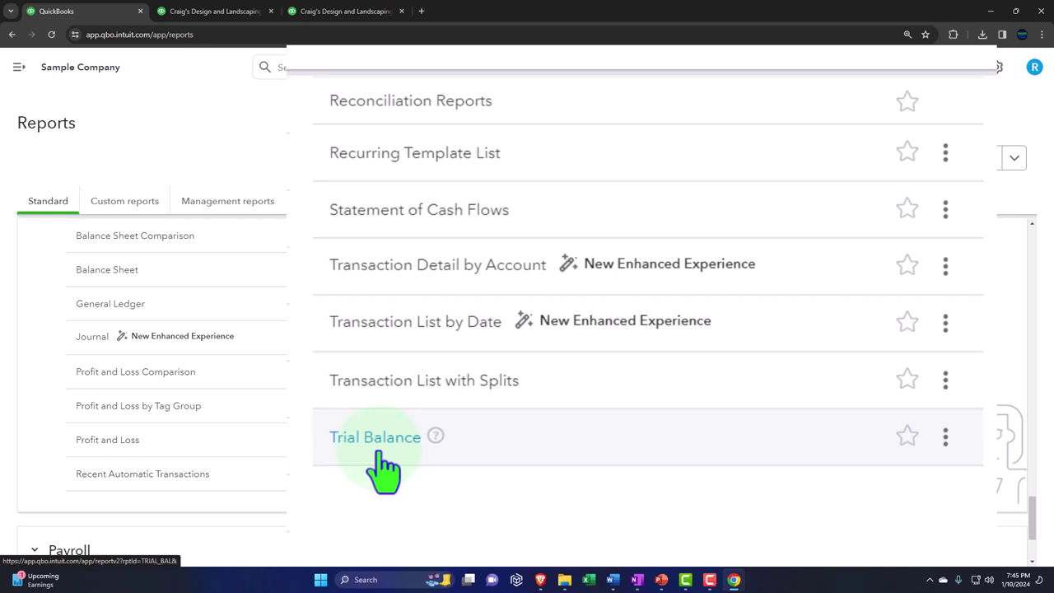
{"action": "left_click", "coordinate": [907, 437]}
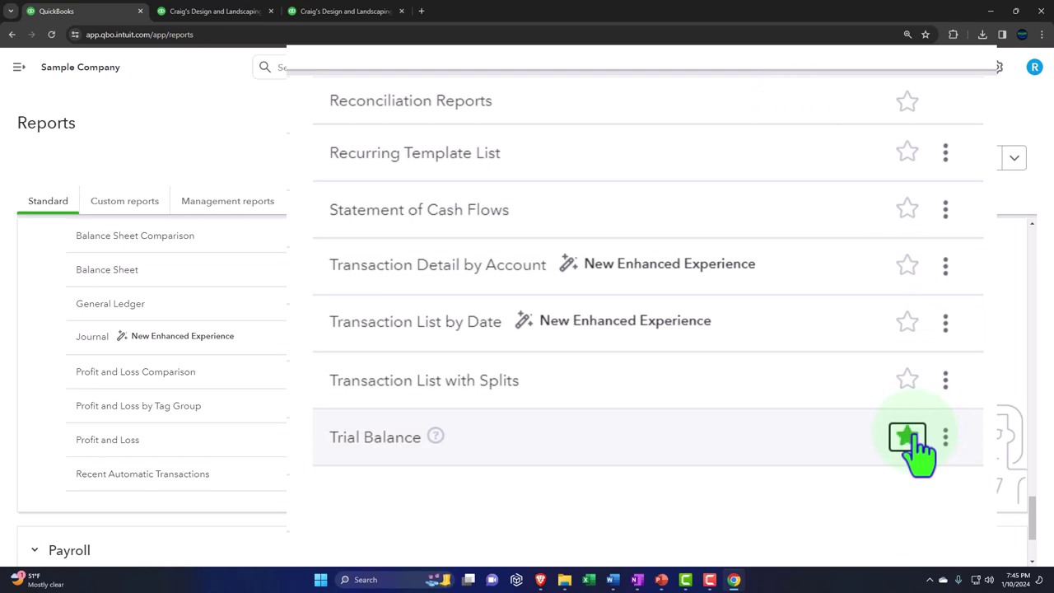
{"action": "left_click", "coordinate": [907, 437]}
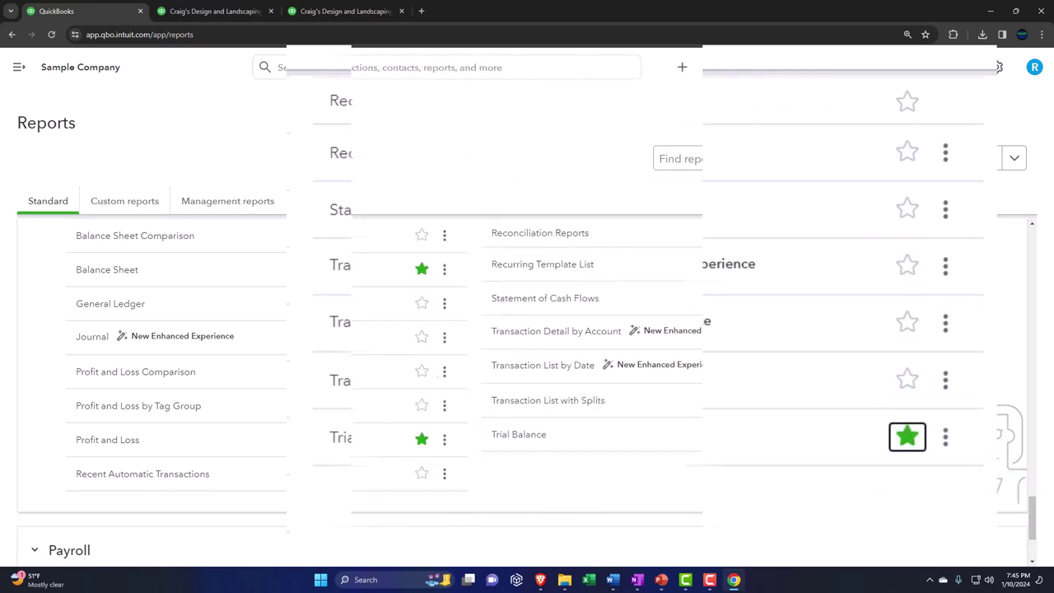
{"action": "left_click_drag", "start_coordinate": [1030, 515], "coordinate": [1007, 192]}
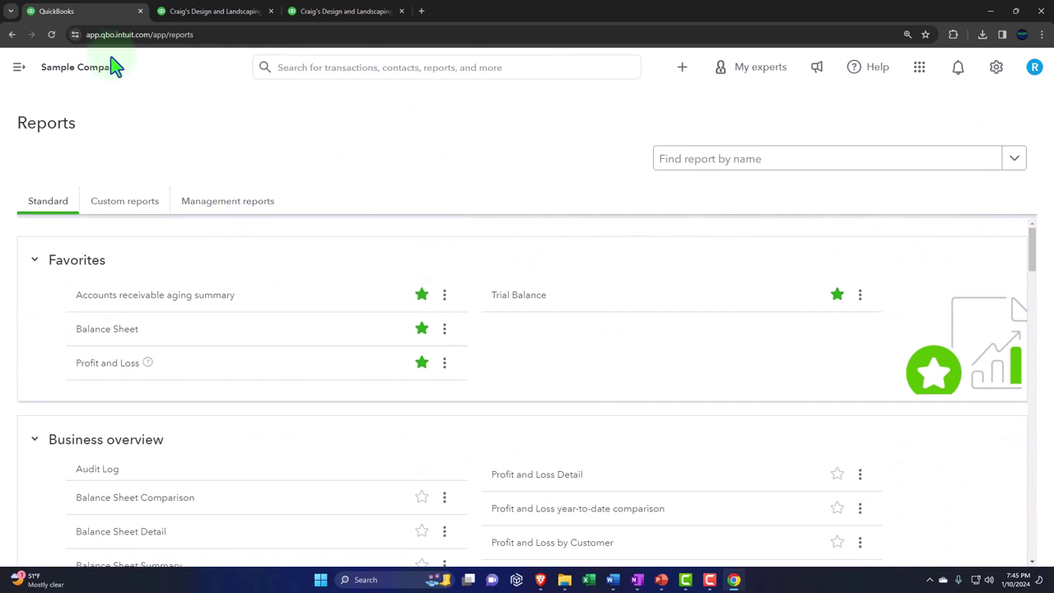
Reload the Reports page and search the reports for 'tri'
{"action": "left_click", "coordinate": [51, 36]}
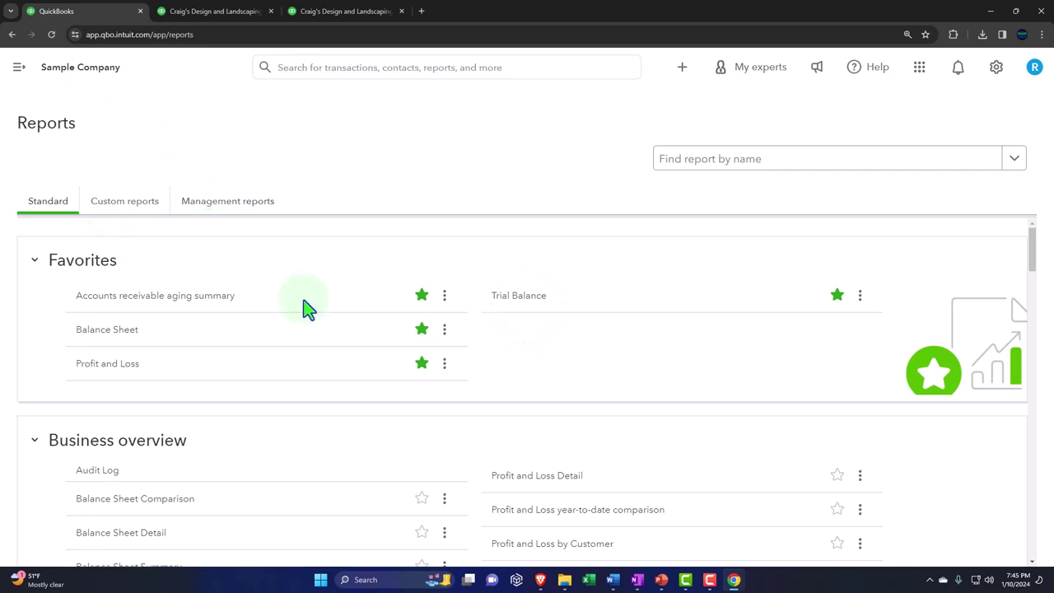
{"action": "left_click", "coordinate": [705, 173]}
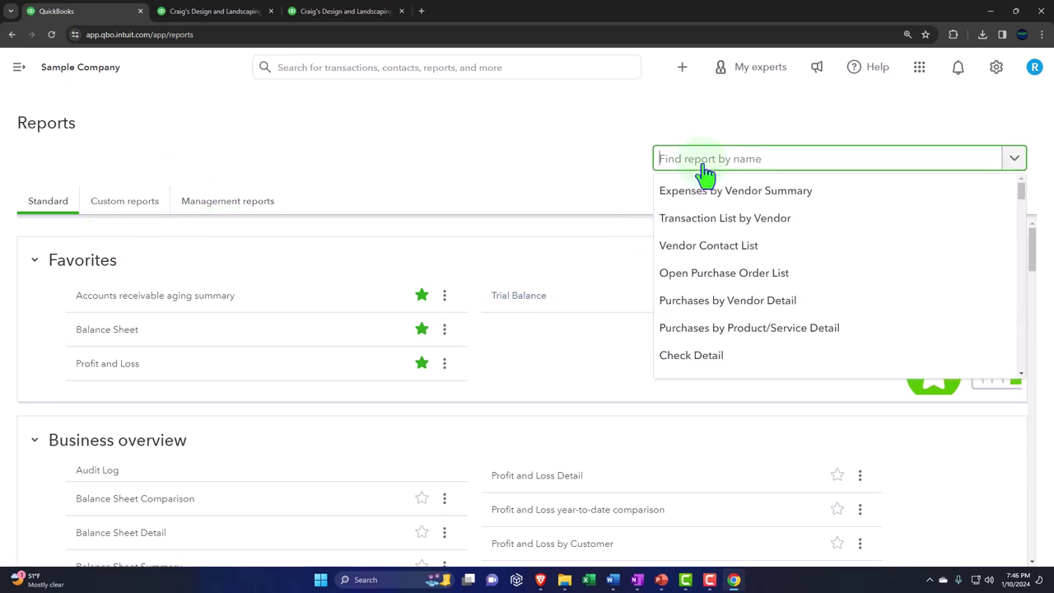
{"action": "type", "text": "tri"}
{"action": "left_click", "coordinate": [705, 174]}
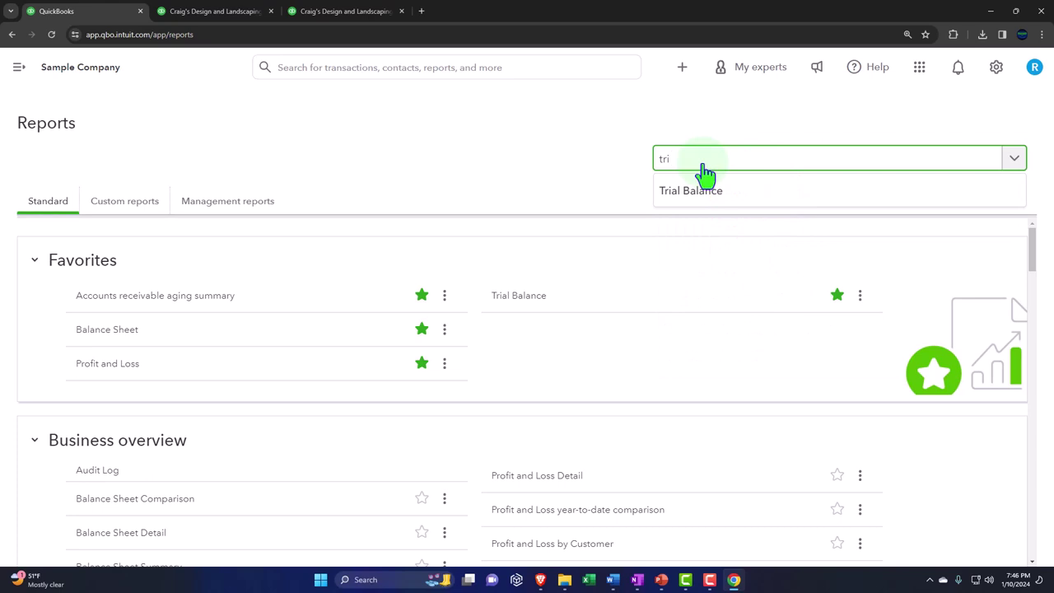
{"action": "left_click", "coordinate": [577, 170]}
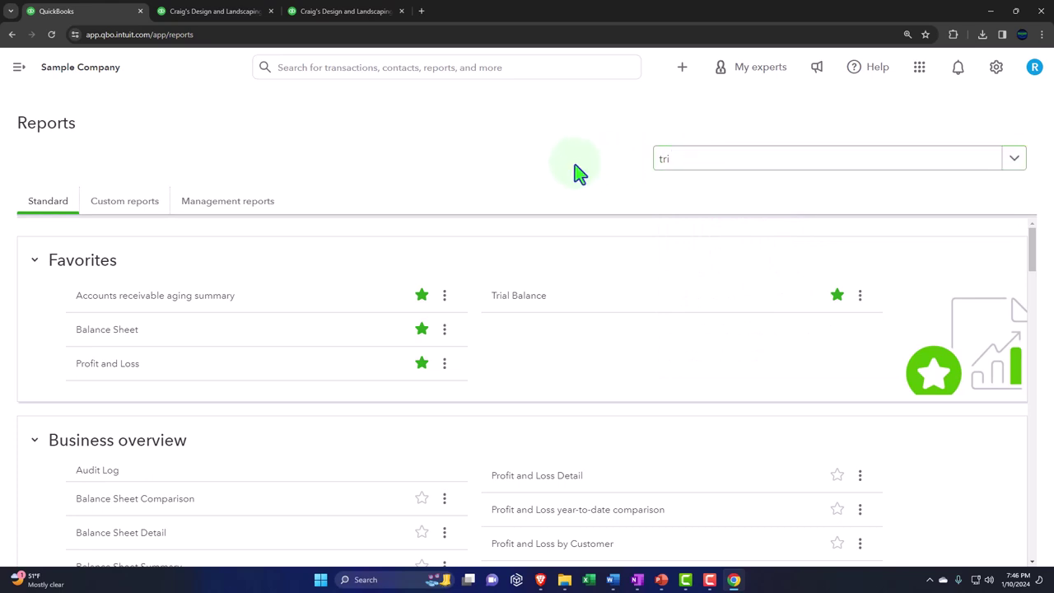
Open the Trial Balance favourite in a new browser tab and switch to it
{"action": "left_click", "coordinate": [516, 301]}
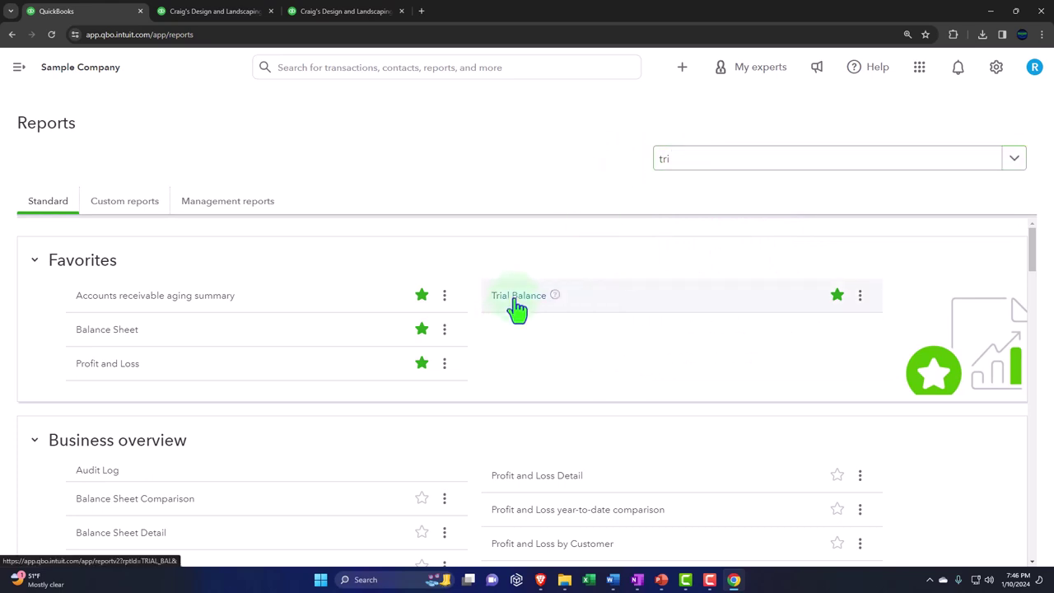
{"action": "right_click", "coordinate": [517, 298]}
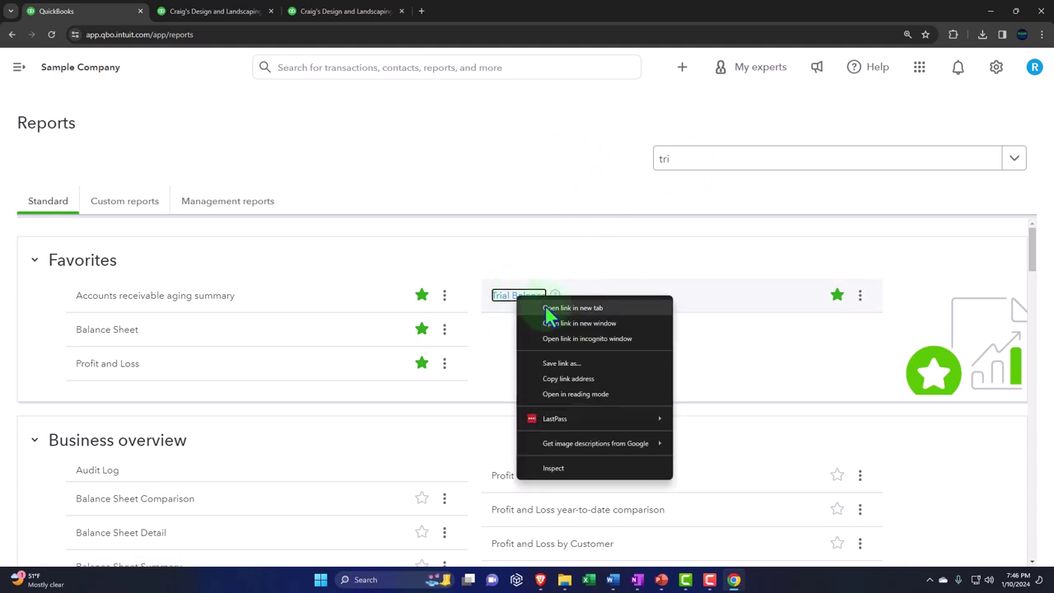
{"action": "left_click", "coordinate": [547, 310]}
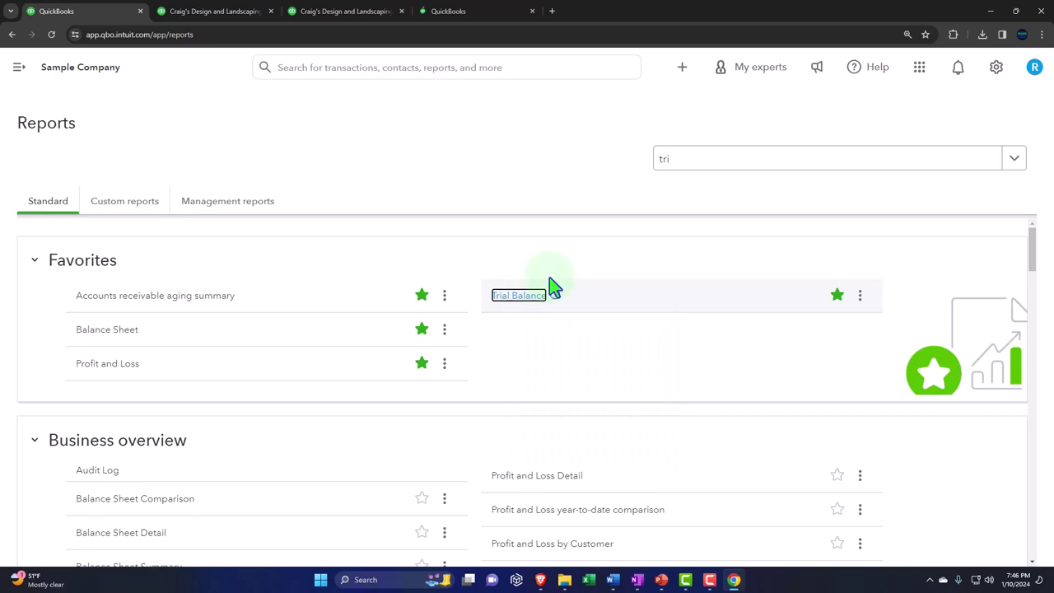
{"action": "left_click", "coordinate": [460, 12]}
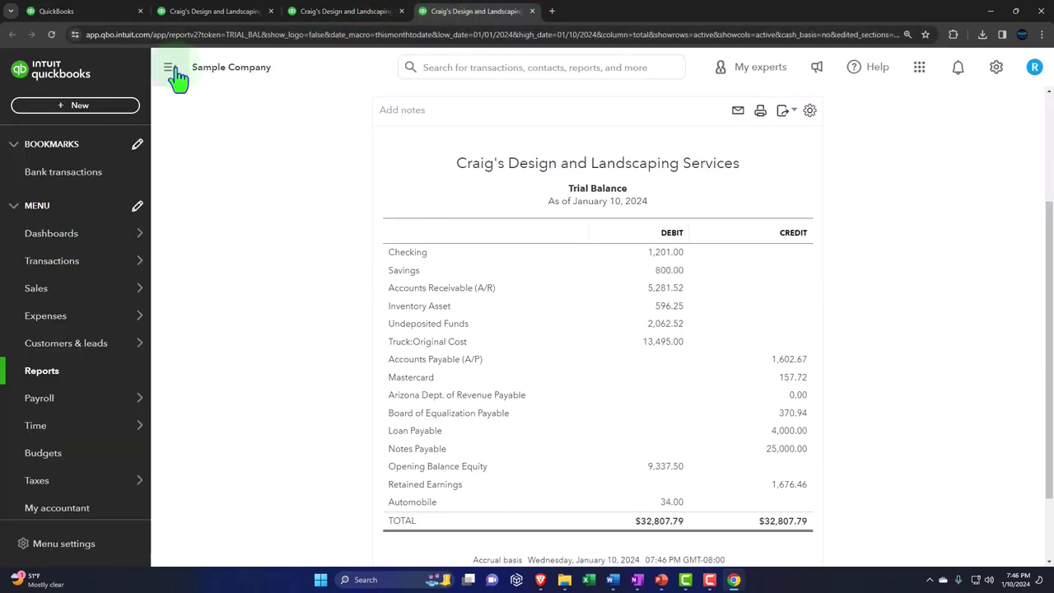
Run the Trial Balance for 01/01/2023 to 12/31/2023 and enlarge the page
{"action": "left_click", "coordinate": [172, 70]}
{"action": "scroll", "coordinate": [195, 249], "scroll_direction": "up", "scroll_amount": 3}
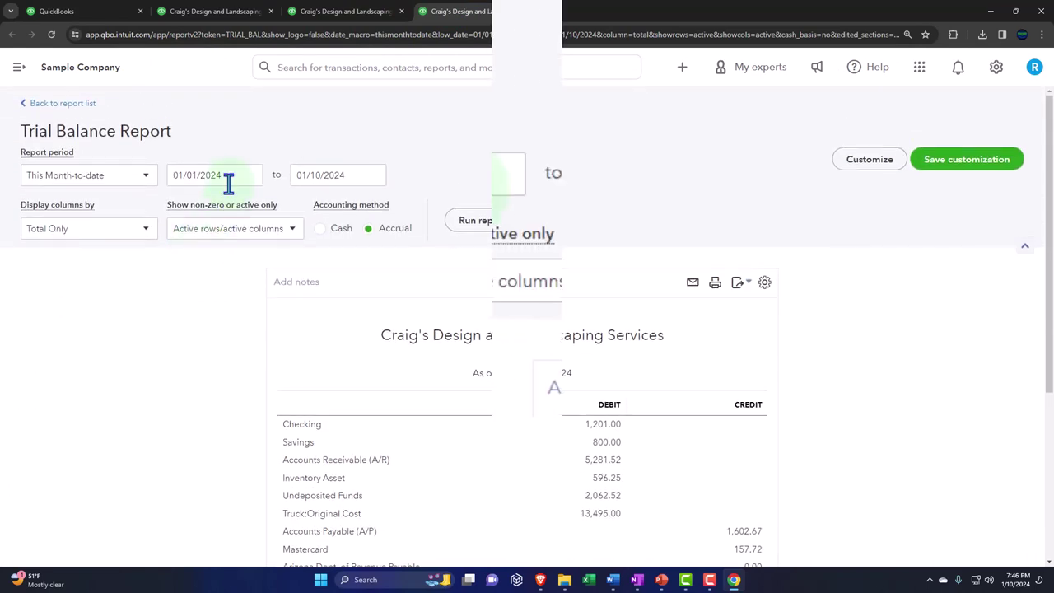
{"action": "left_click", "coordinate": [229, 183]}
{"action": "type", "text": "01"}
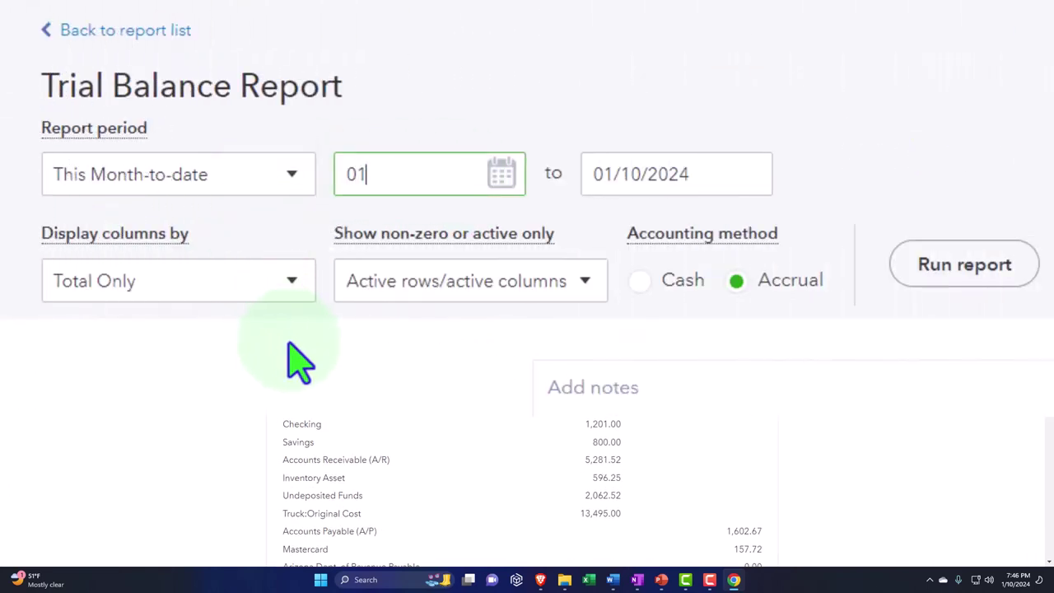
{"action": "type", "text": "/01/2023"}
{"action": "key", "text": "Tab"}
{"action": "type", "text": "12312"}
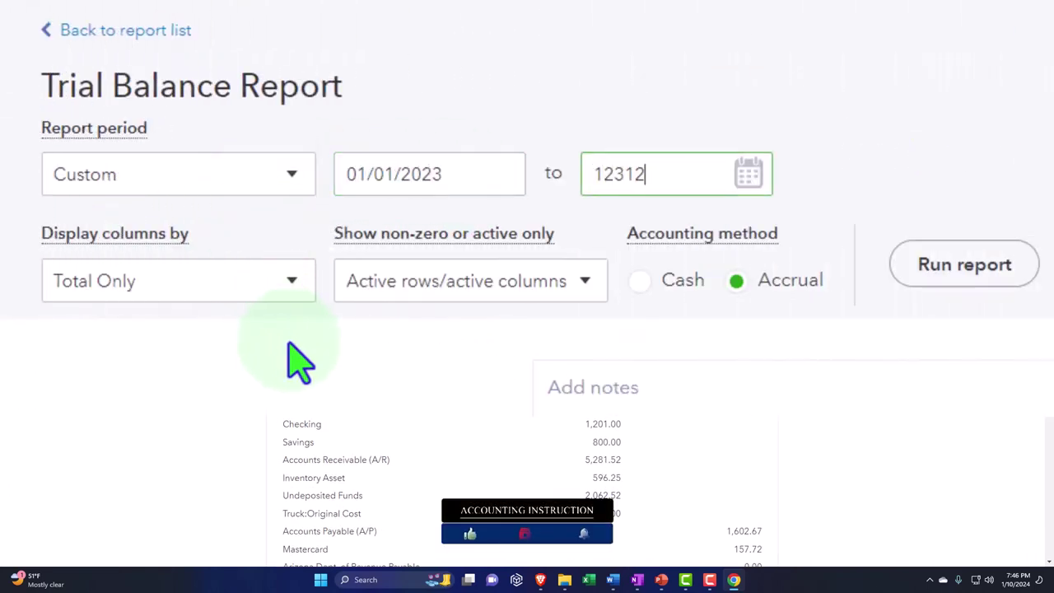
{"action": "type", "text": "023"}
{"action": "left_click", "coordinate": [965, 264]}
{"action": "scroll", "coordinate": [492, 236], "scroll_direction": "down", "scroll_amount": 2}
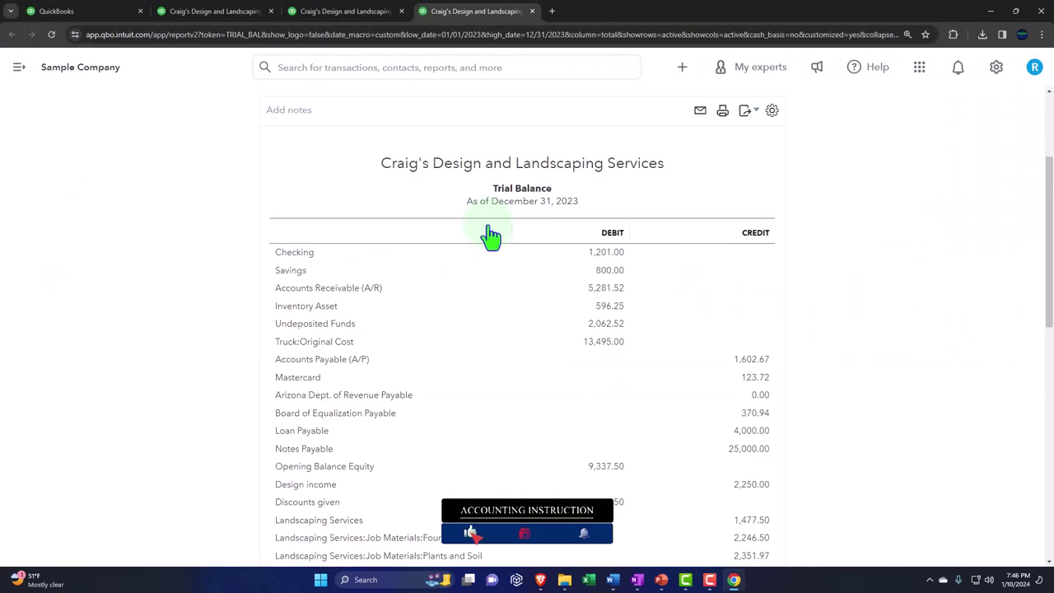
{"action": "key", "text": "ctrl+plus"}
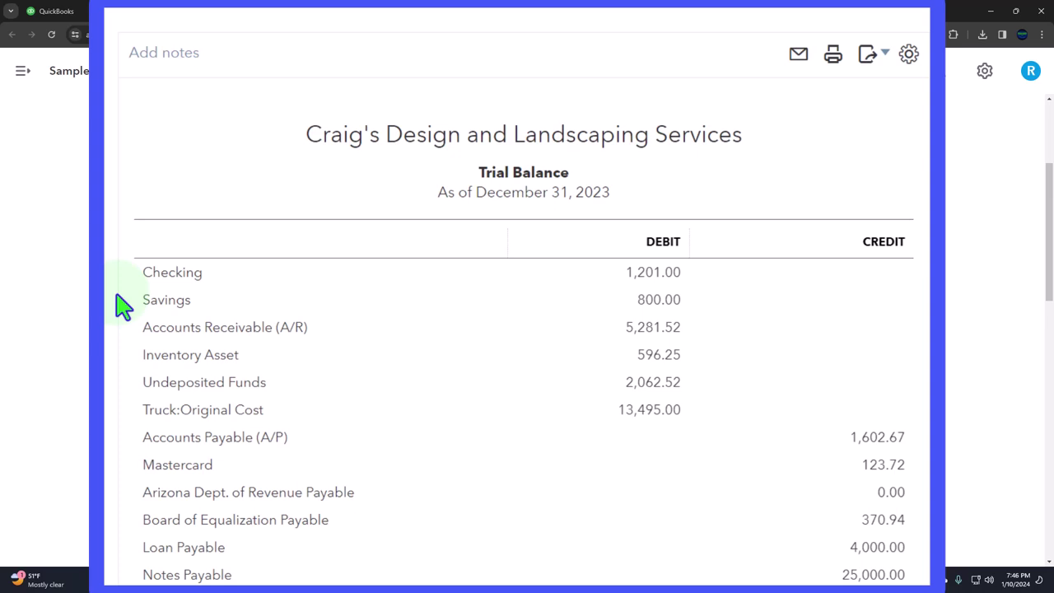
Review the Balance Sheet's December 31, 2023 assets, then return to the Reports tab
{"action": "left_click", "coordinate": [231, 22]}
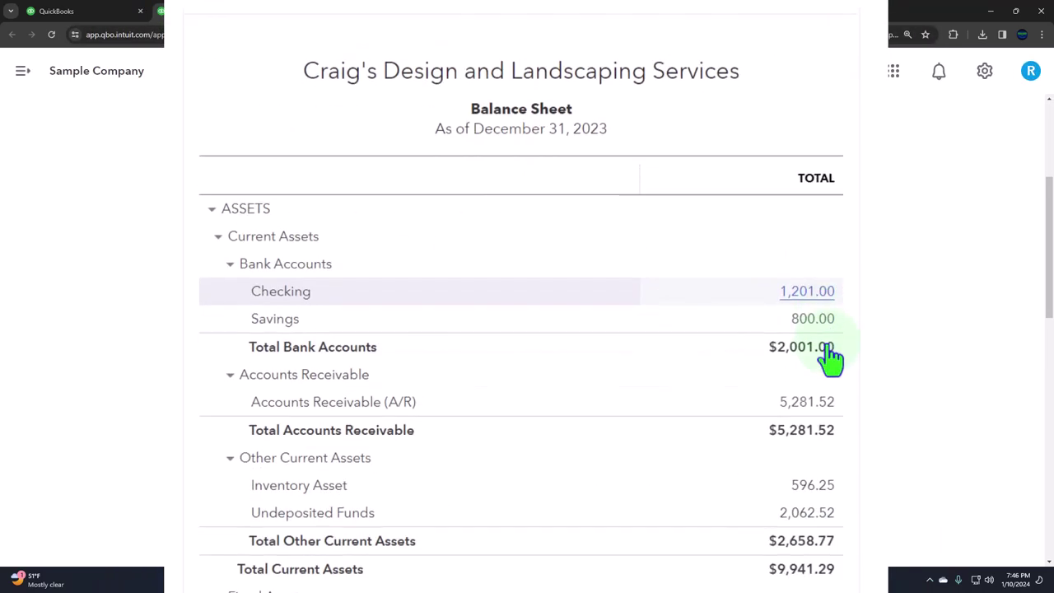
{"action": "scroll", "coordinate": [832, 325], "scroll_direction": "down", "scroll_amount": 1}
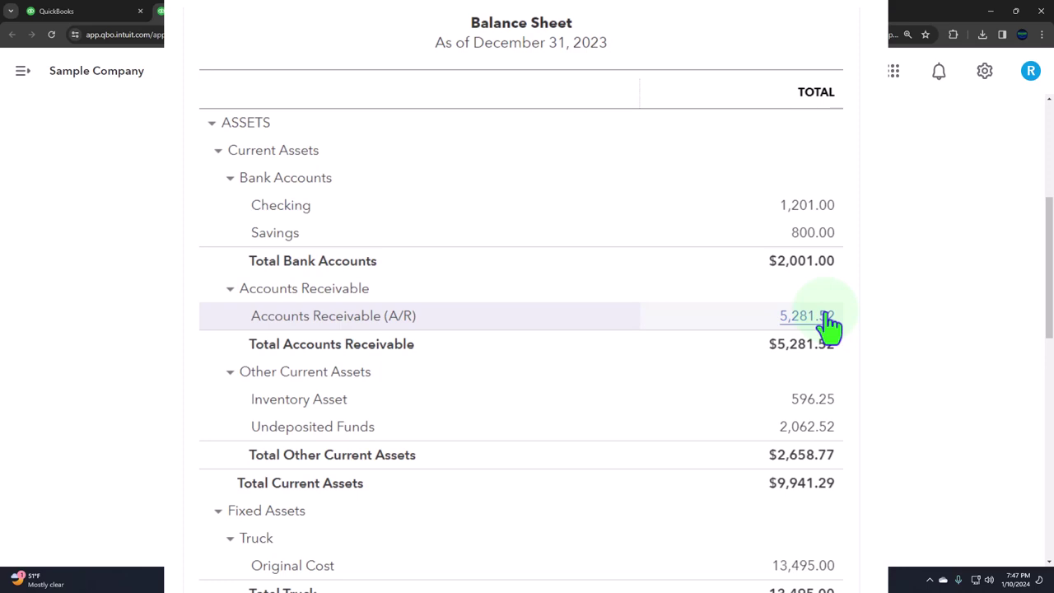
{"action": "left_click", "coordinate": [86, 14]}
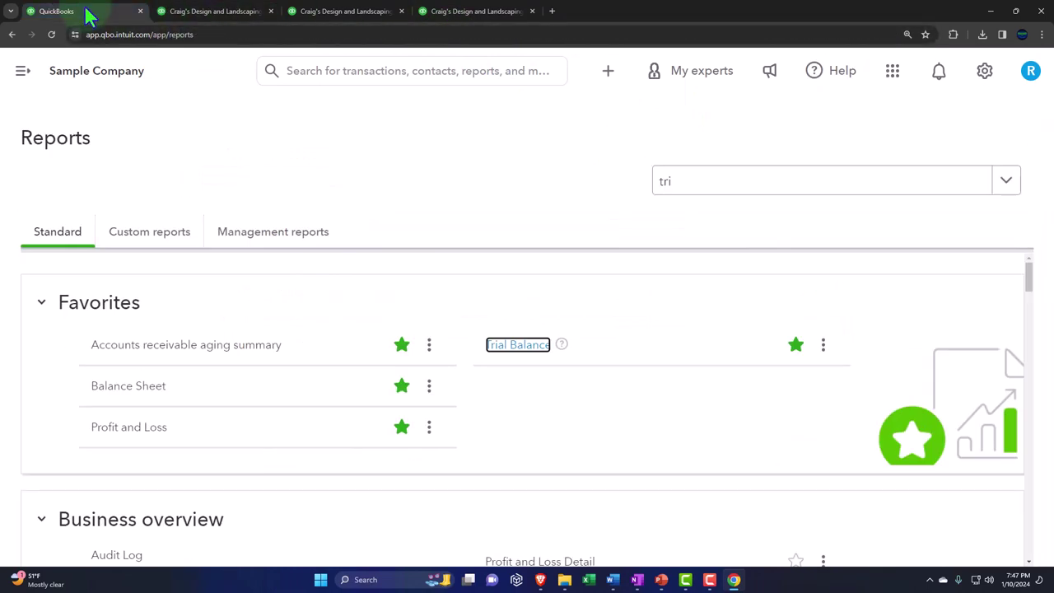
Go to Transactions > Chart of accounts, hide the sidebar, and show the + Create options
{"action": "left_click", "coordinate": [23, 70]}
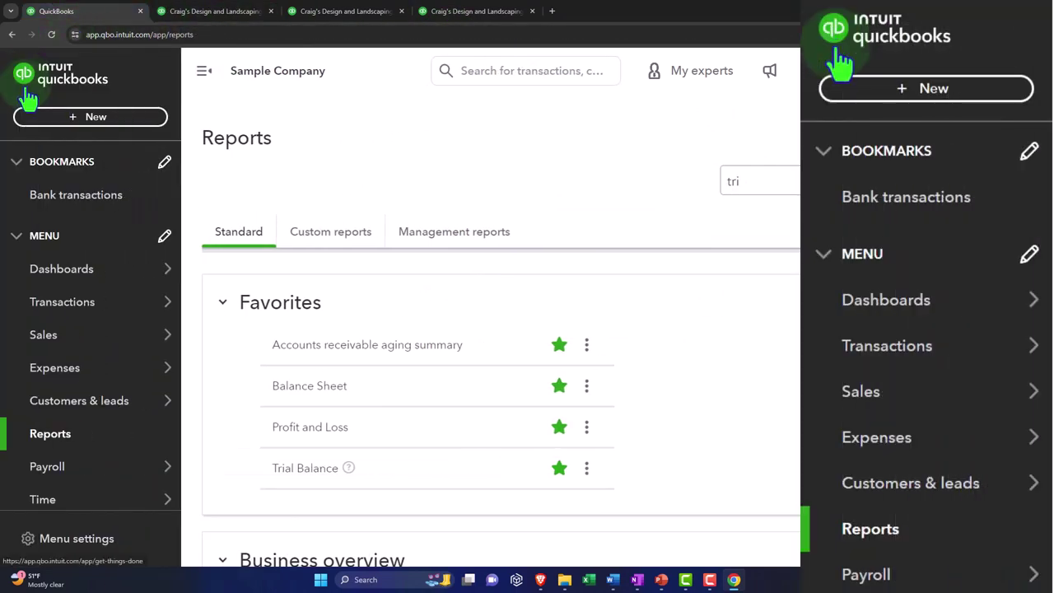
{"action": "left_click", "coordinate": [64, 320]}
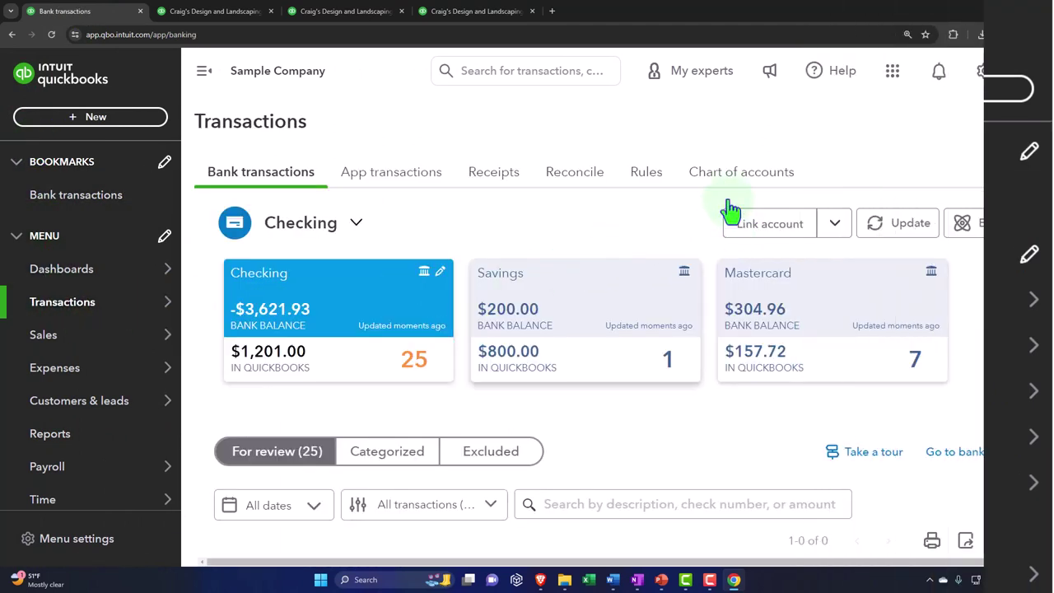
{"action": "left_click", "coordinate": [721, 177]}
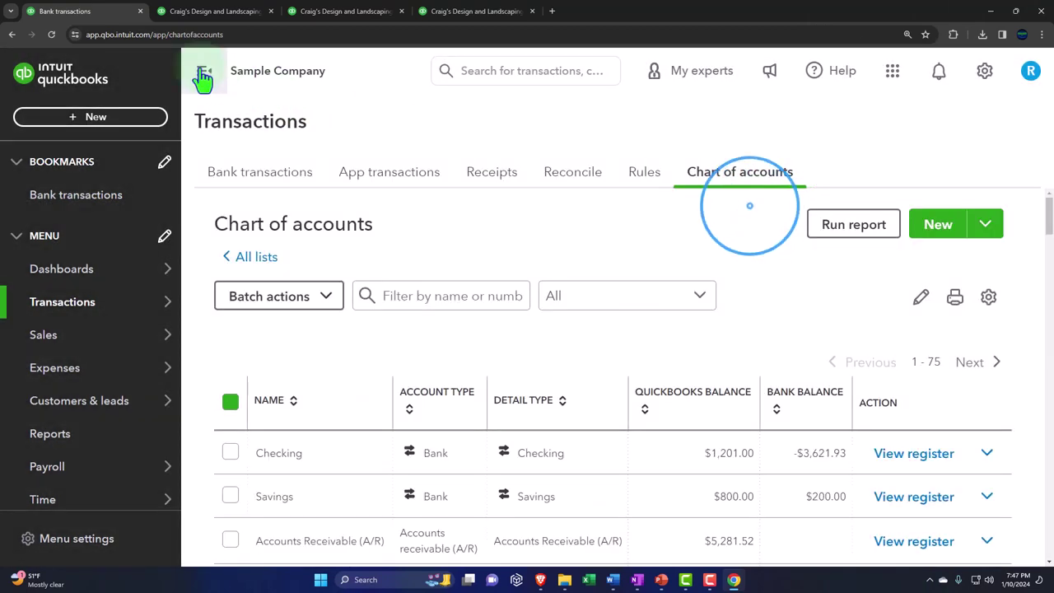
{"action": "left_click", "coordinate": [203, 71]}
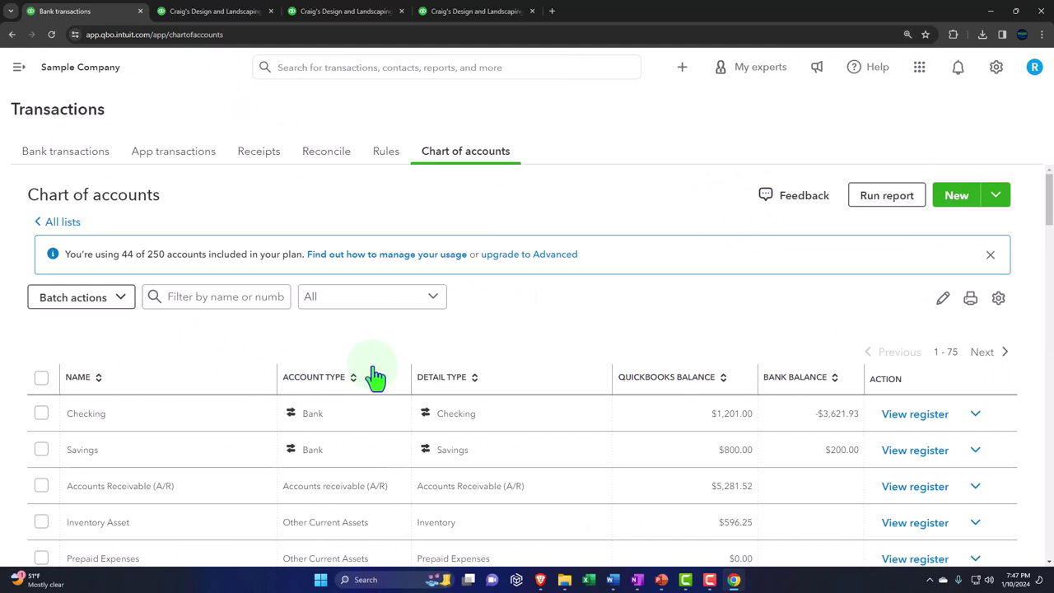
{"action": "left_click", "coordinate": [685, 71]}
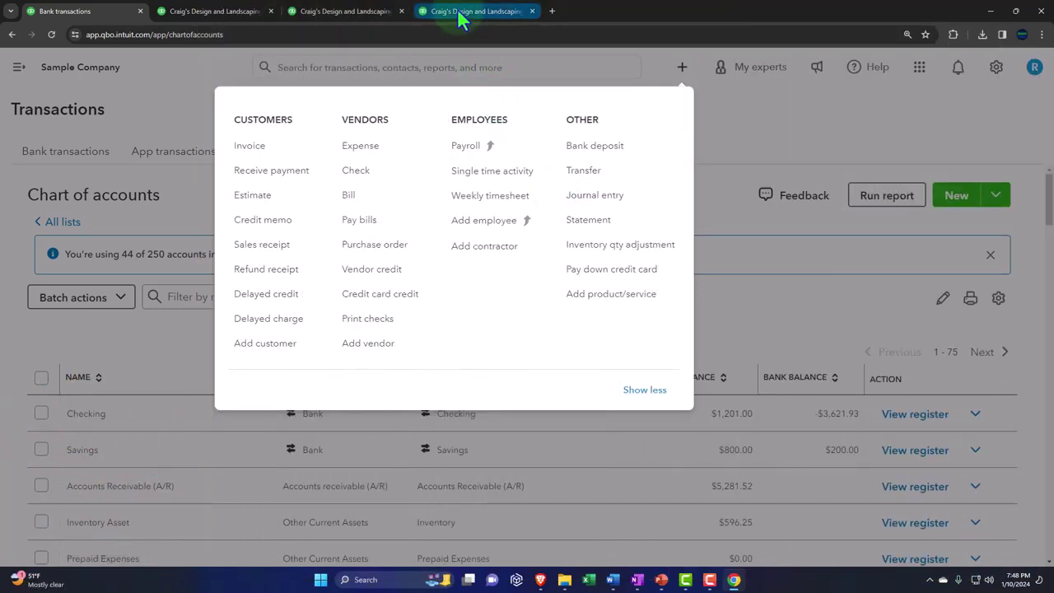
Switch to the Trial Balance tab and scroll through its December 31, 2023 balances
{"action": "left_click", "coordinate": [461, 12]}
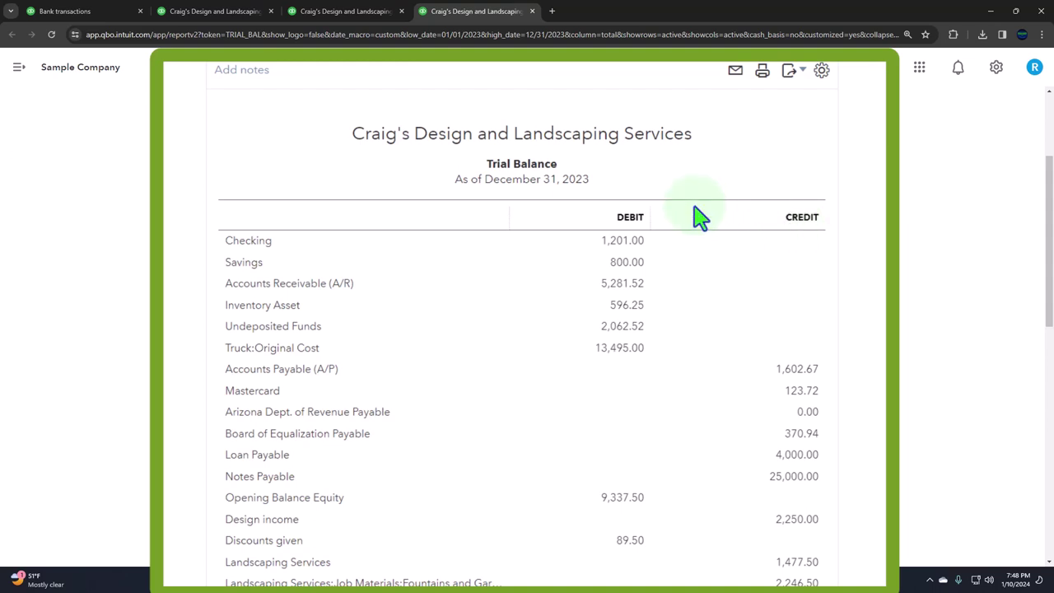
{"action": "scroll", "coordinate": [277, 207], "scroll_direction": "down", "scroll_amount": 1}
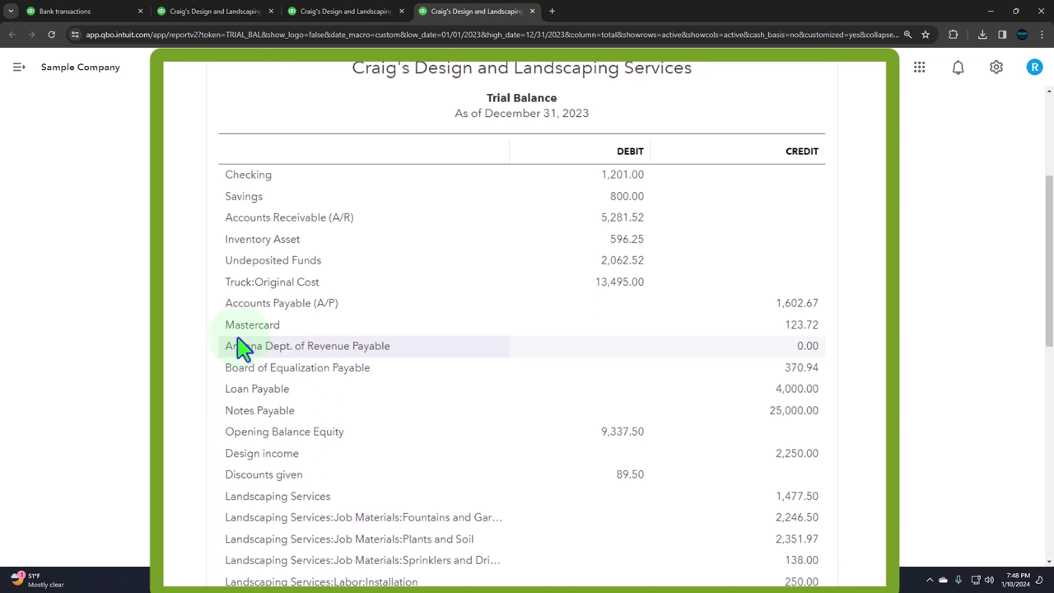
Collapse the Balance Sheet's ASSETS and LIABILITIES AND EQUITY sections to their $23,436.29 totals
{"action": "left_click", "coordinate": [212, 19]}
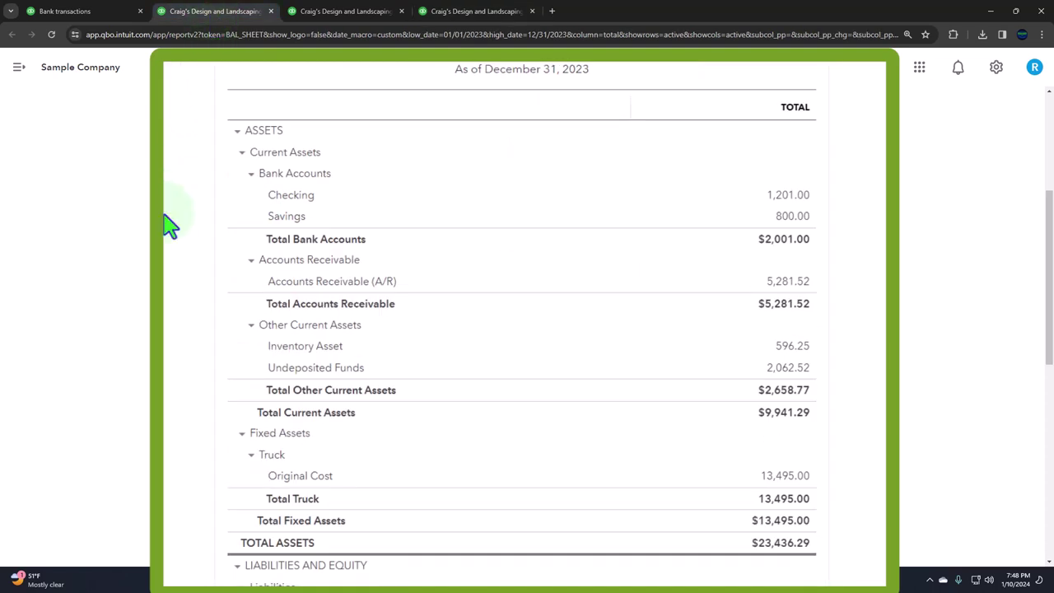
{"action": "key", "text": "ctrl+plus"}
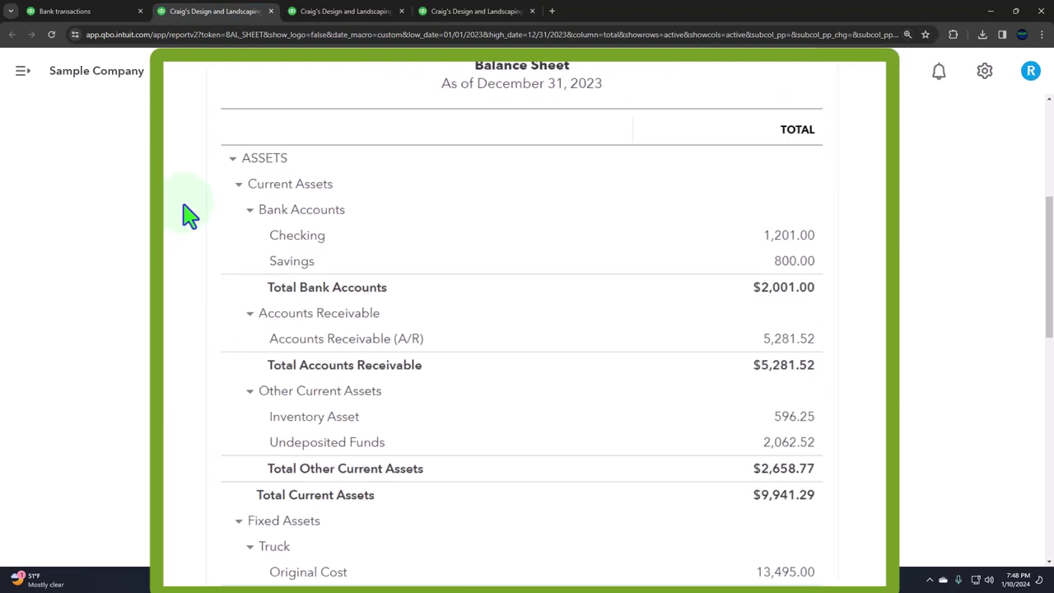
{"action": "left_click", "coordinate": [233, 159]}
{"action": "key", "text": "ctrl+minus"}
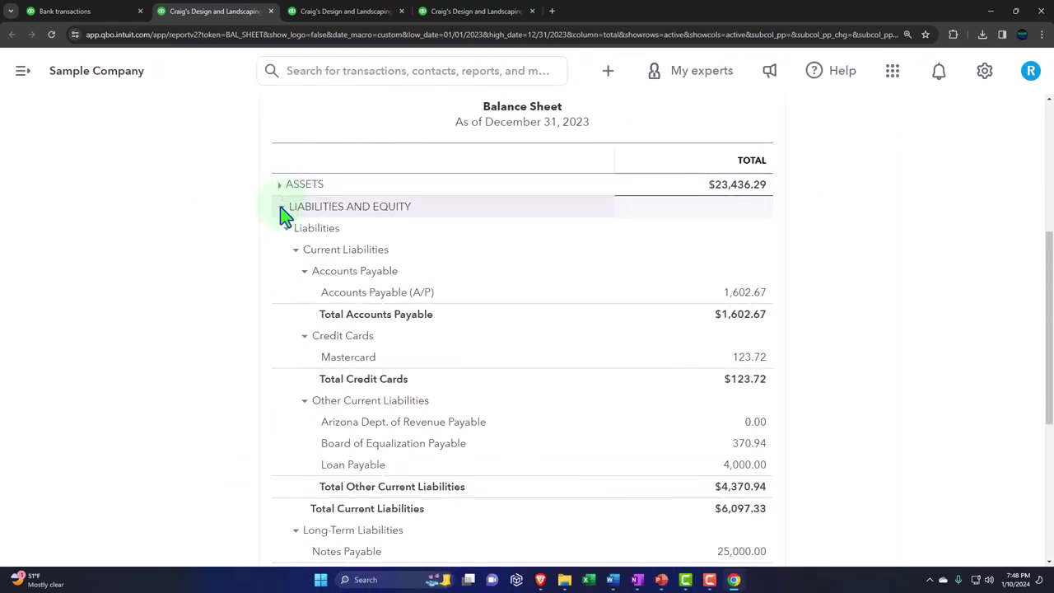
{"action": "left_click", "coordinate": [280, 208]}
{"action": "key", "text": "ctrl+plus"}
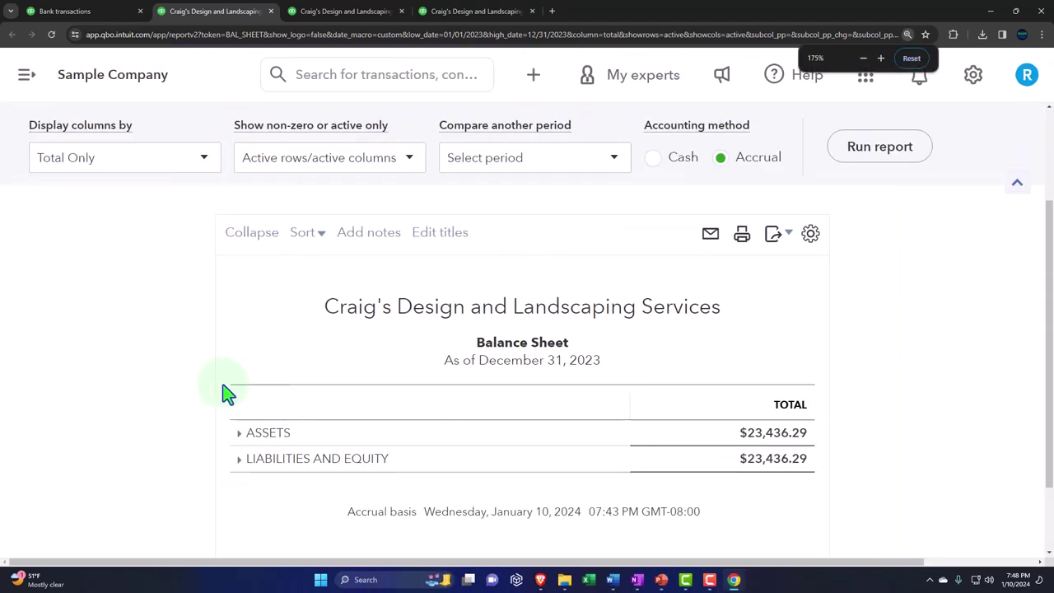
{"action": "scroll", "coordinate": [223, 393], "scroll_direction": "down", "scroll_amount": 1}
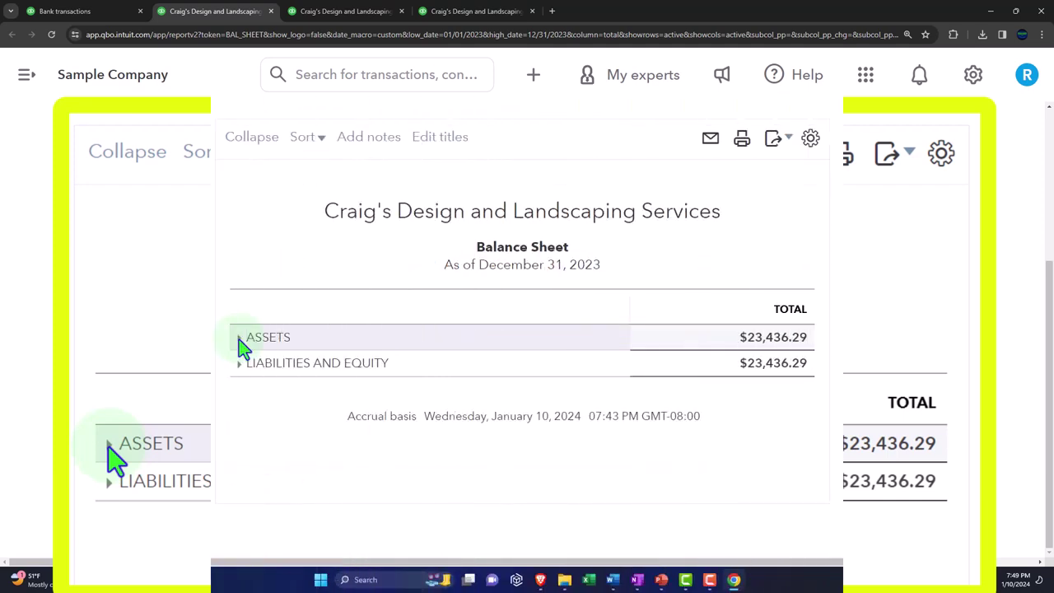
Expand ASSETS and scroll through every Balance Sheet section down to Total Equity $-7,661.04
{"action": "left_click", "coordinate": [240, 340]}
{"action": "scroll", "coordinate": [239, 339], "scroll_direction": "down", "scroll_amount": 2}
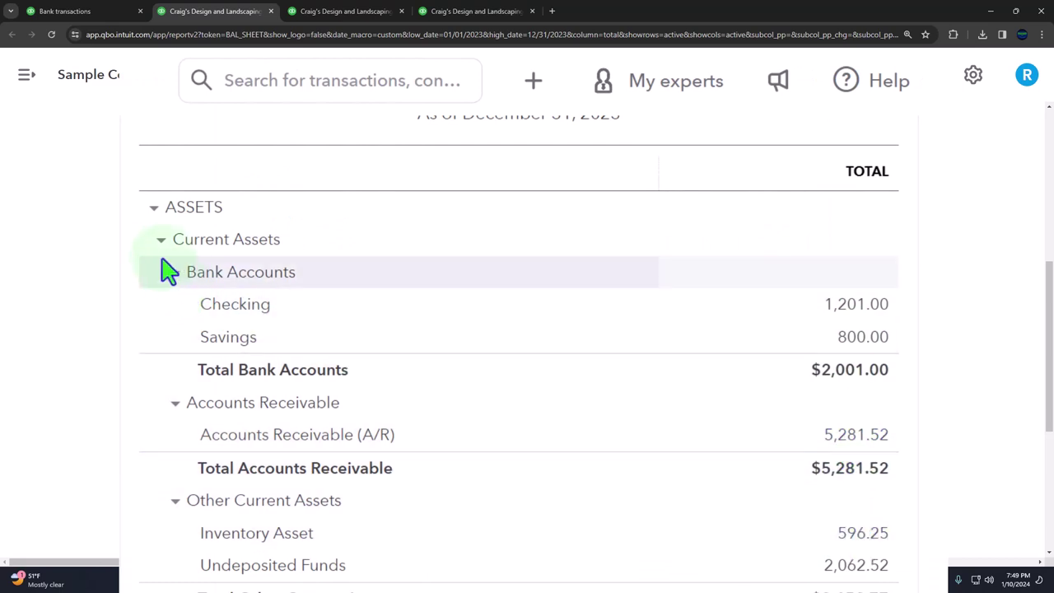
{"action": "scroll", "coordinate": [169, 275], "scroll_direction": "down", "scroll_amount": 2}
{"action": "scroll", "coordinate": [172, 313], "scroll_direction": "down", "scroll_amount": 1}
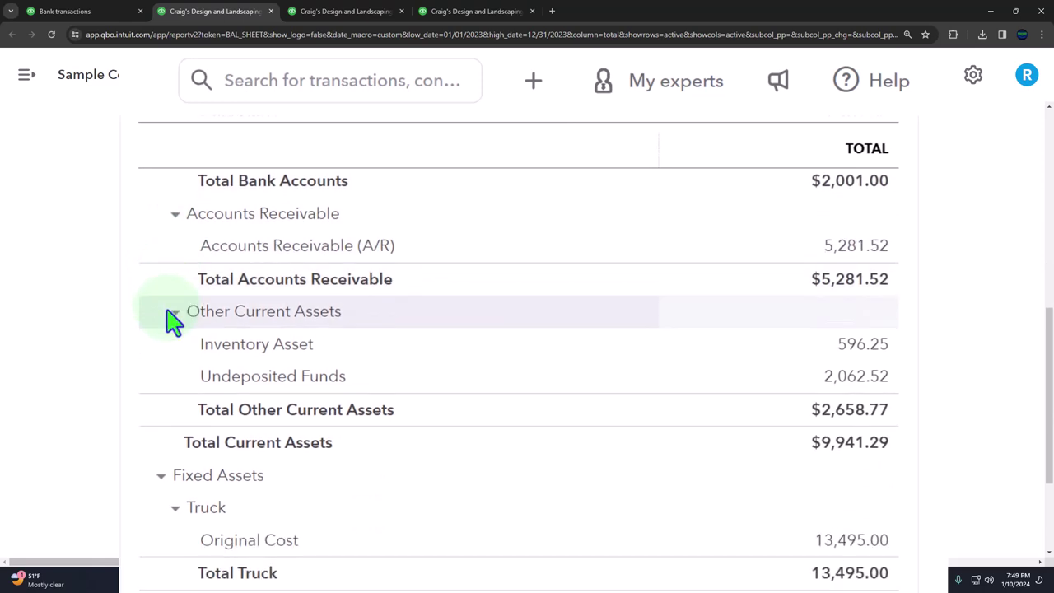
{"action": "scroll", "coordinate": [173, 321], "scroll_direction": "down", "scroll_amount": 2}
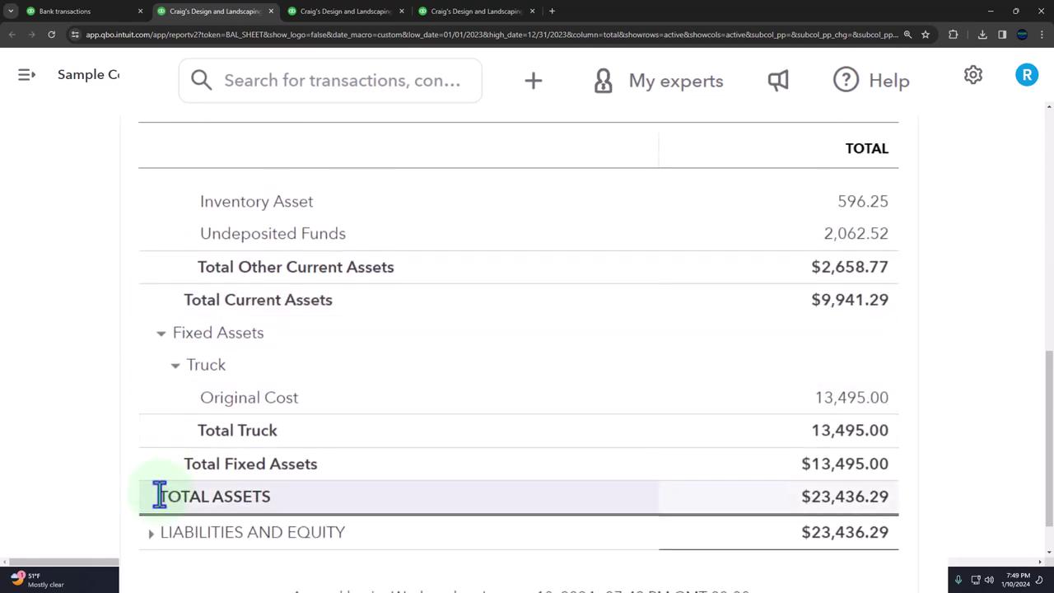
{"action": "scroll", "coordinate": [144, 523], "scroll_direction": "down", "scroll_amount": 2}
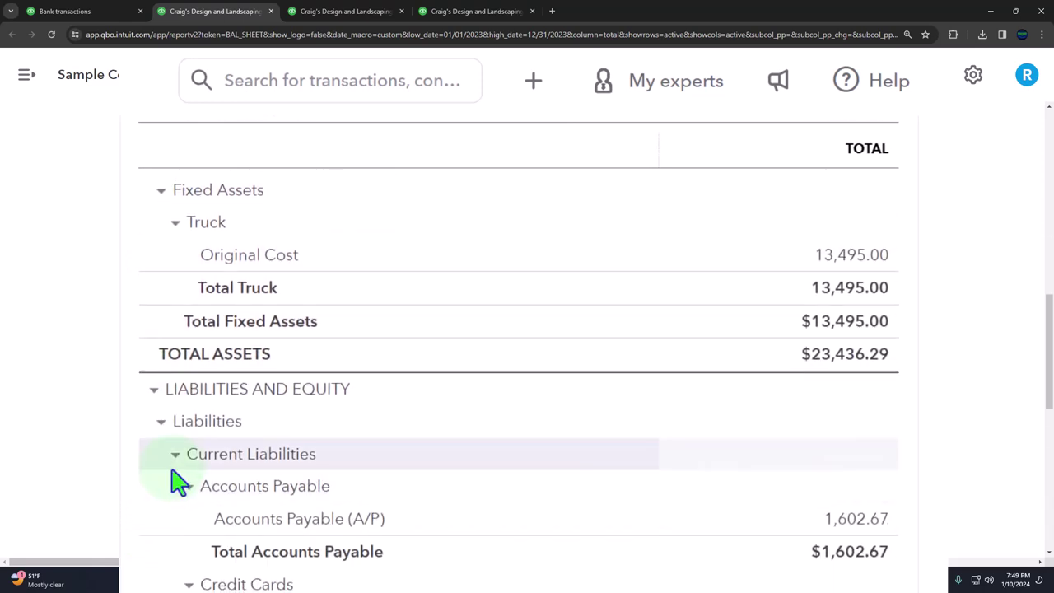
{"action": "scroll", "coordinate": [176, 482], "scroll_direction": "down", "scroll_amount": 1}
{"action": "scroll", "coordinate": [176, 483], "scroll_direction": "down", "scroll_amount": 4}
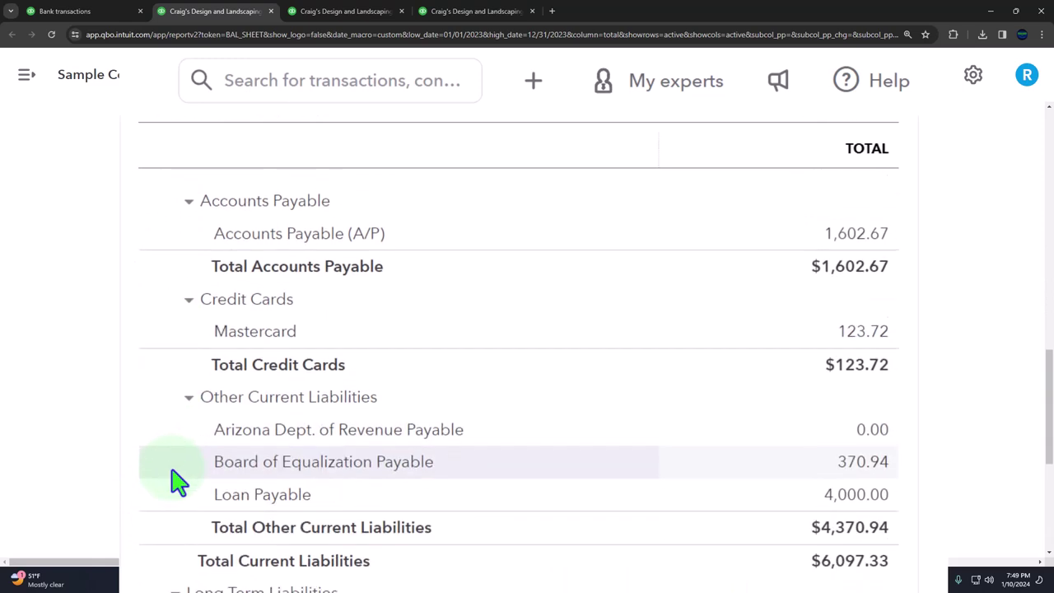
{"action": "scroll", "coordinate": [176, 483], "scroll_direction": "down", "scroll_amount": 3}
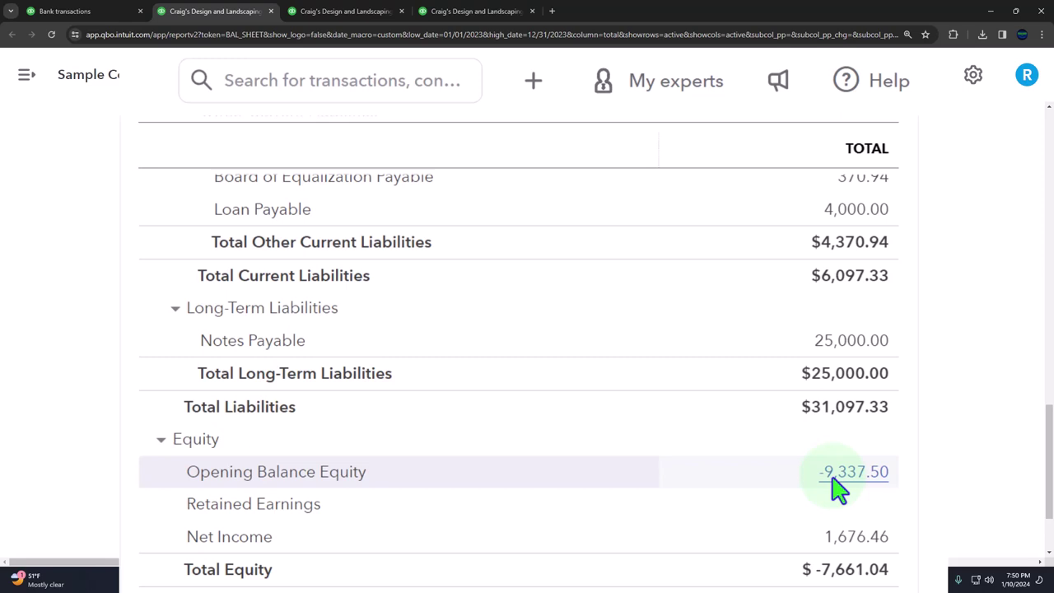
Switch to the Profit and Loss report and scroll through it
{"action": "left_click", "coordinate": [354, 12]}
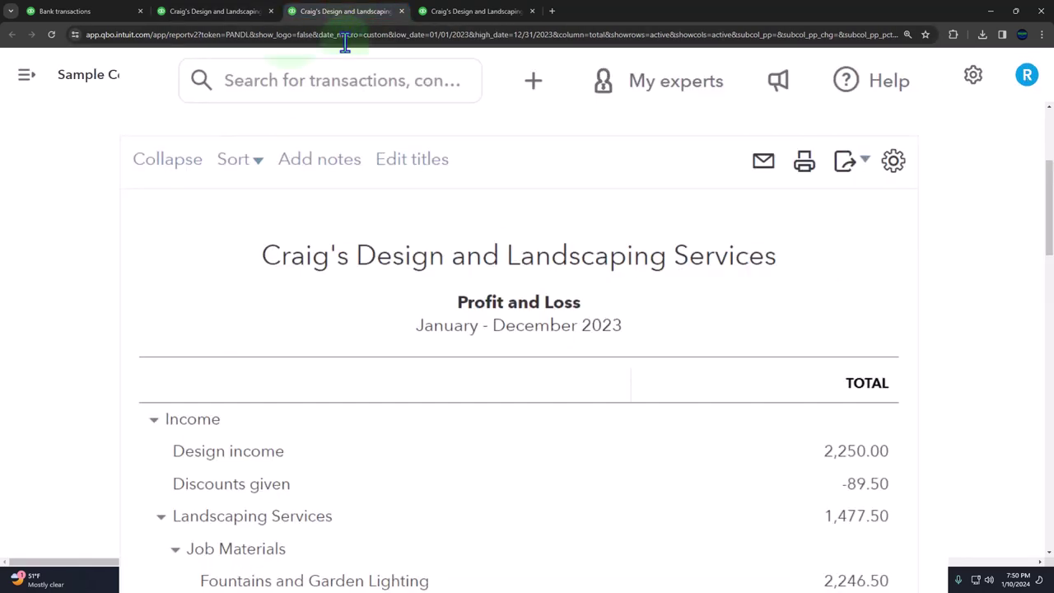
{"action": "scroll", "coordinate": [271, 359], "scroll_direction": "down", "scroll_amount": 2}
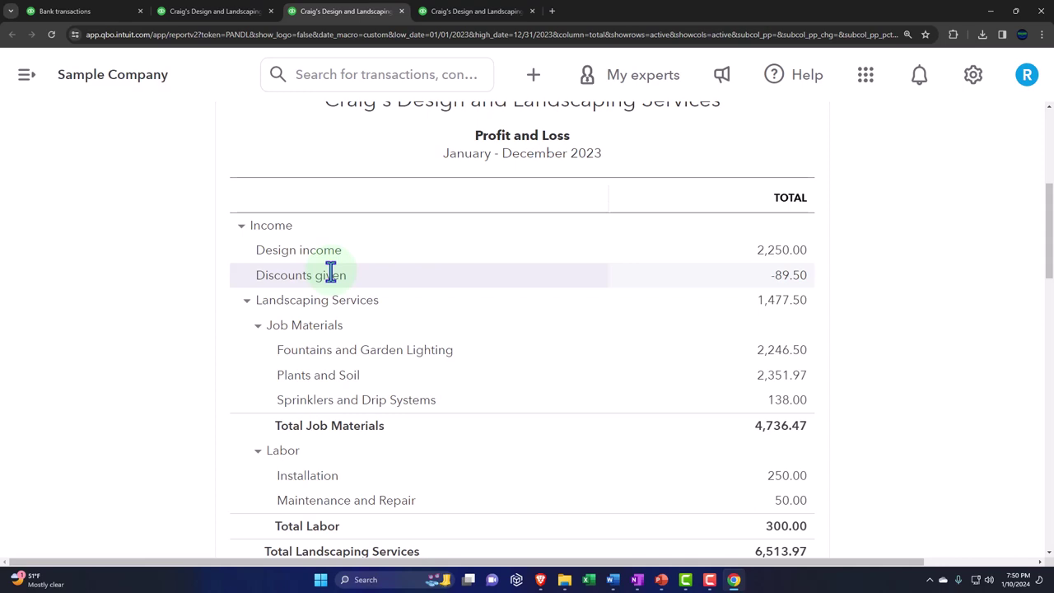
{"action": "scroll", "coordinate": [331, 275], "scroll_direction": "down", "scroll_amount": 5}
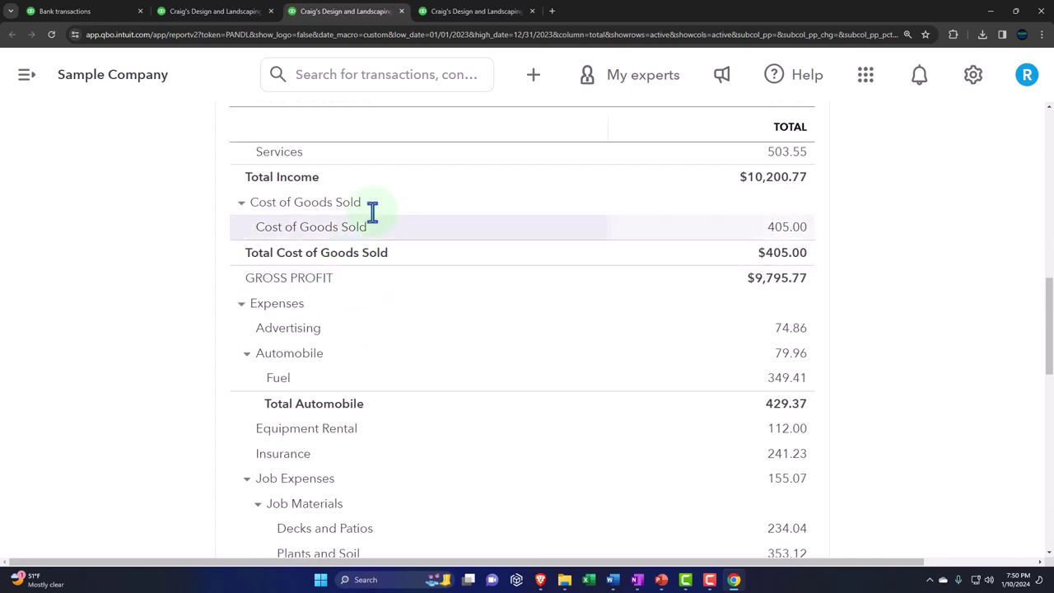
Review the Trial Balance rows, opening and closing the + Create menu
{"action": "left_click", "coordinate": [440, 11]}
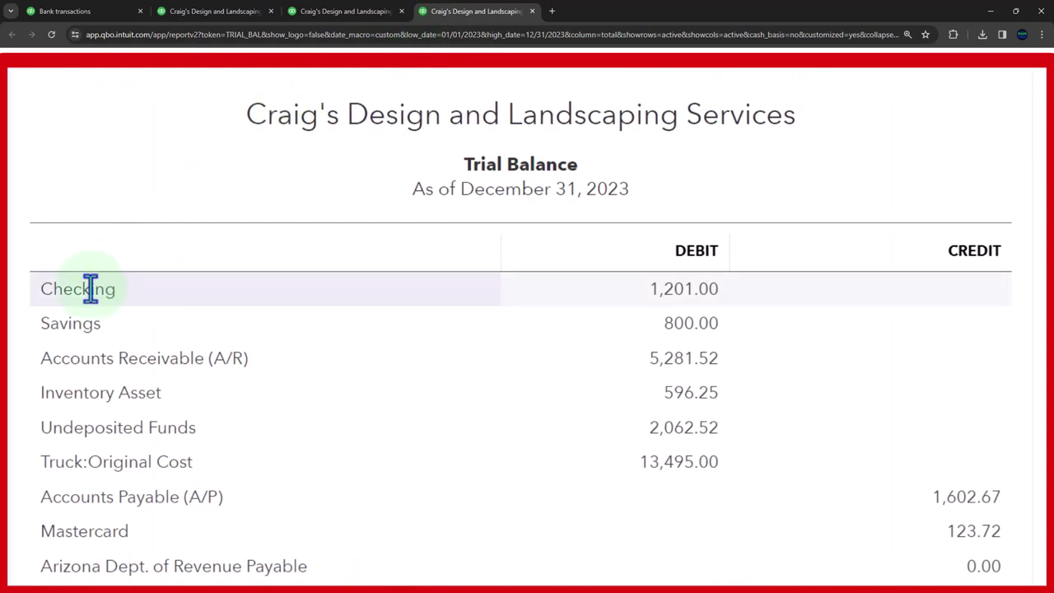
{"action": "scroll", "coordinate": [91, 289], "scroll_direction": "down", "scroll_amount": 3}
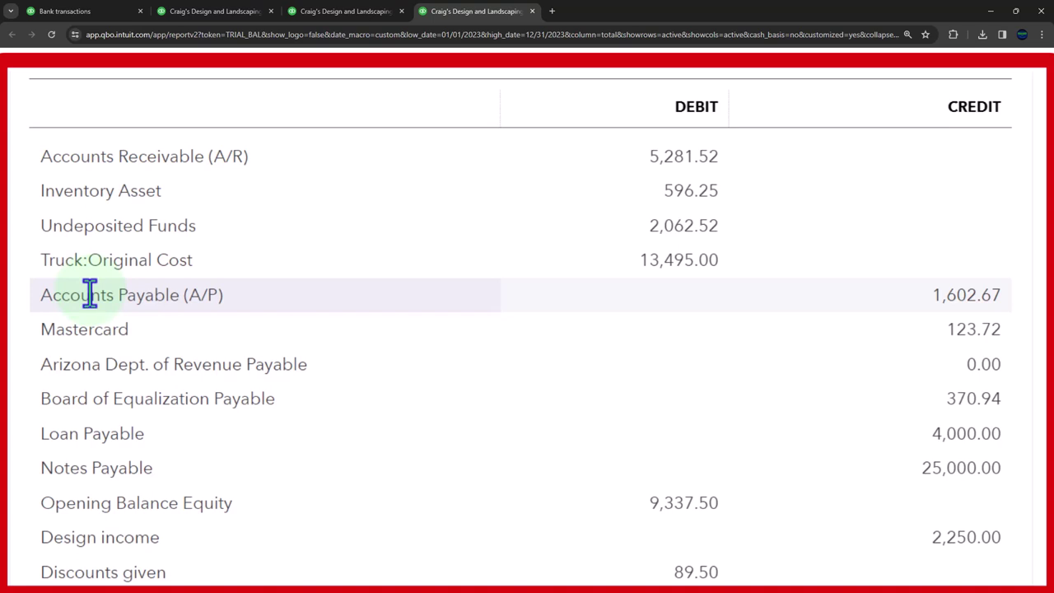
{"action": "scroll", "coordinate": [90, 295], "scroll_direction": "up", "scroll_amount": 3}
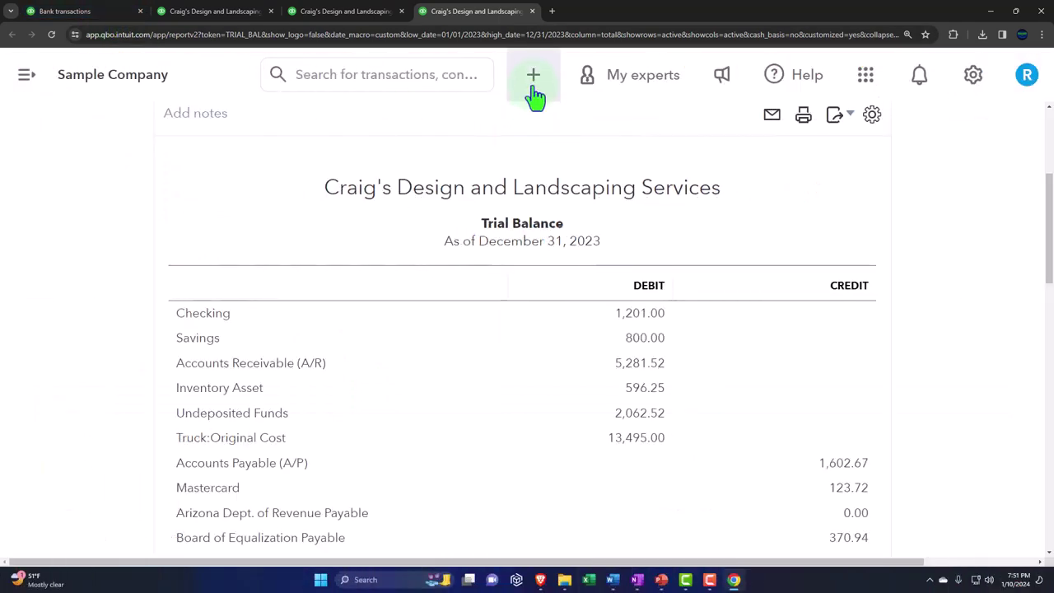
{"action": "left_click", "coordinate": [534, 85]}
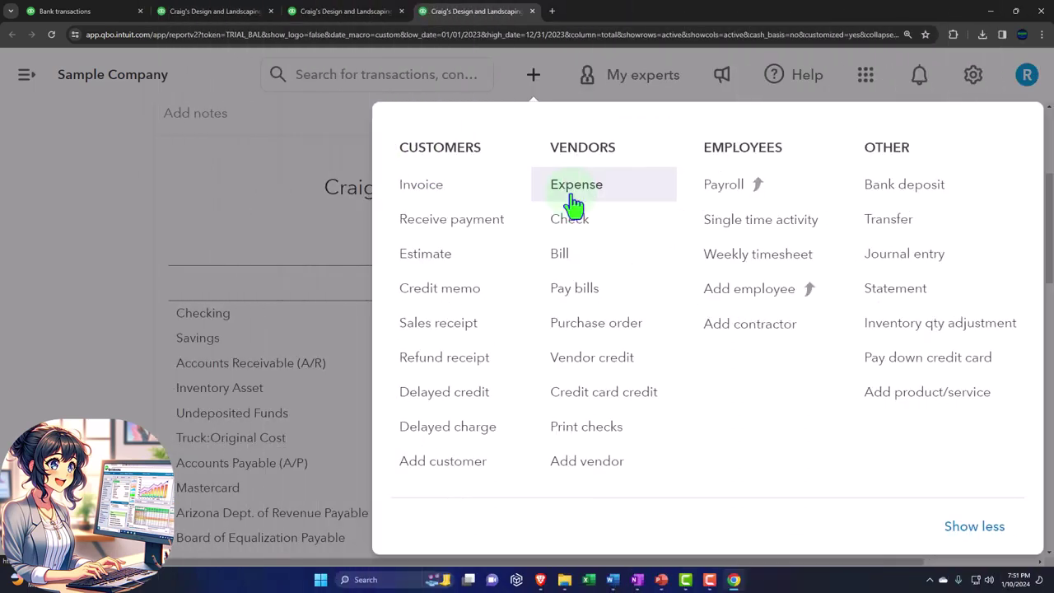
{"action": "left_click", "coordinate": [81, 223]}
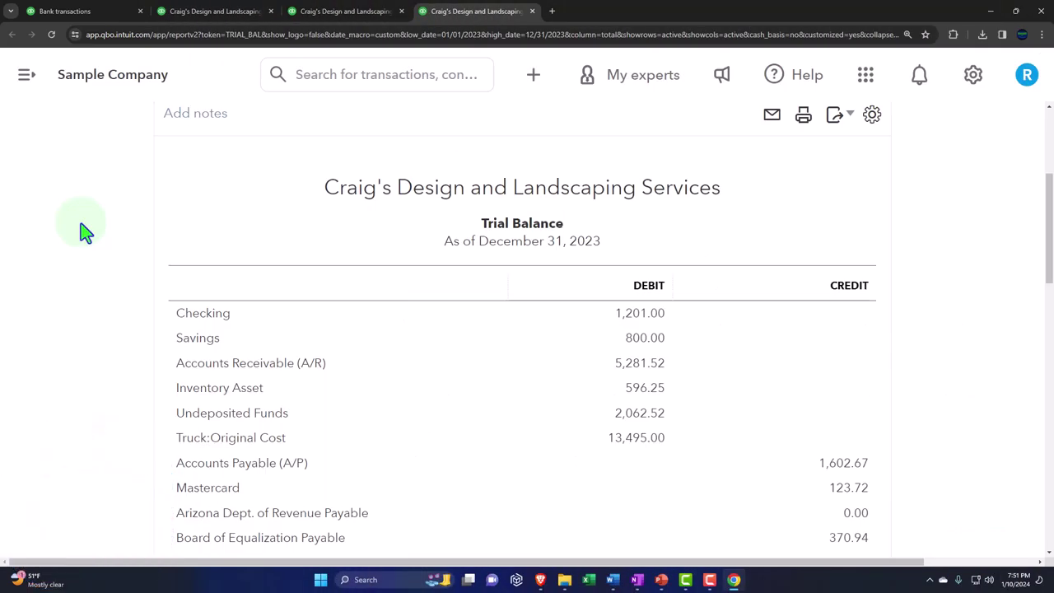
On the Balance Sheet, drill into the $2,001.00 Total Bank Accounts amount
{"action": "left_click", "coordinate": [210, 17]}
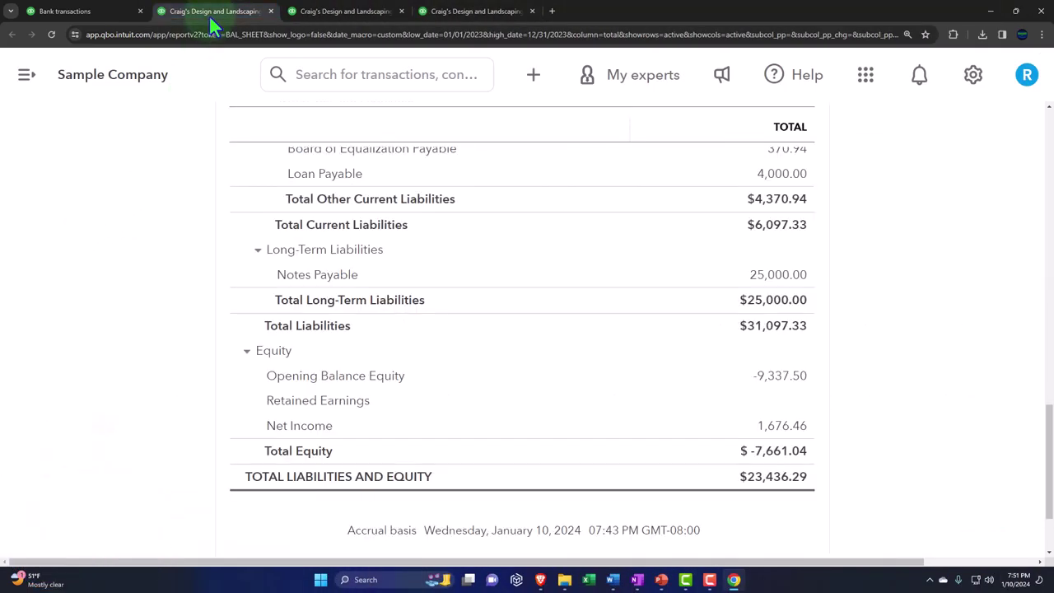
{"action": "scroll", "coordinate": [320, 349], "scroll_direction": "up", "scroll_amount": 10}
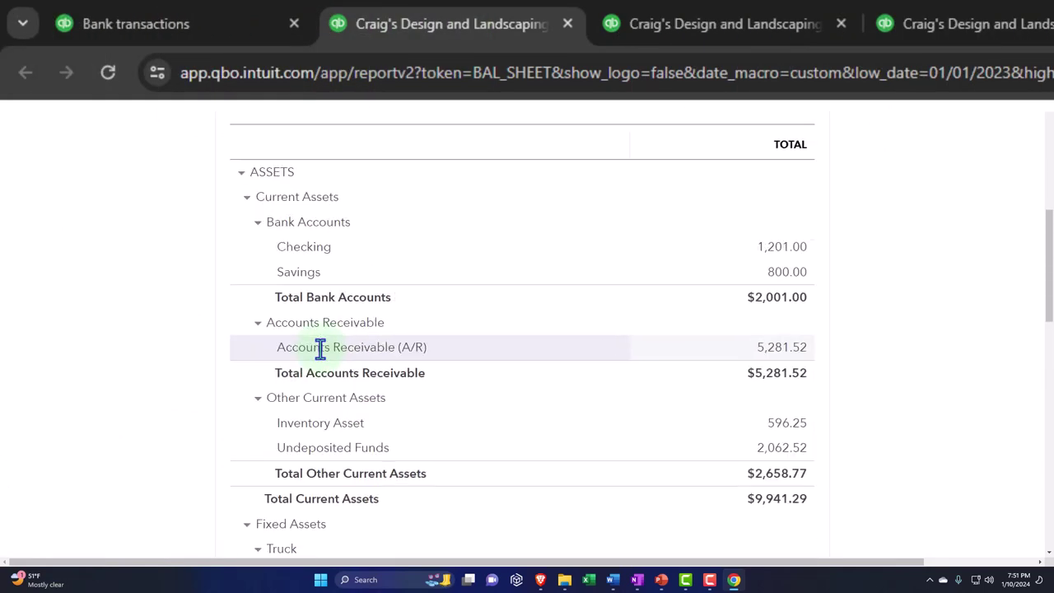
{"action": "scroll", "coordinate": [321, 348], "scroll_direction": "up", "scroll_amount": 2}
{"action": "scroll", "coordinate": [322, 355], "scroll_direction": "down", "scroll_amount": 1}
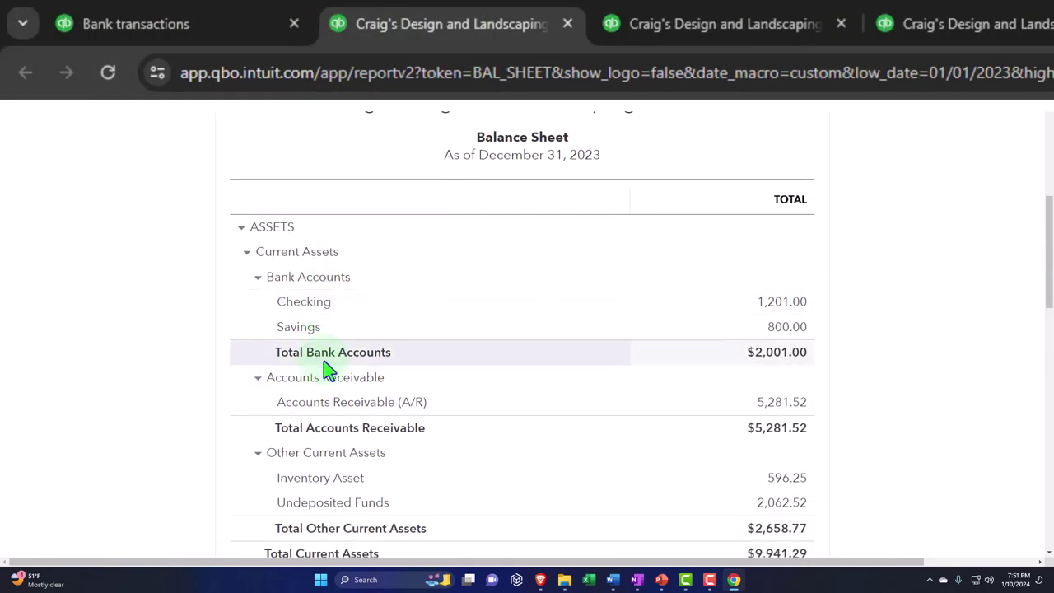
{"action": "scroll", "coordinate": [325, 371], "scroll_direction": "down", "scroll_amount": 1}
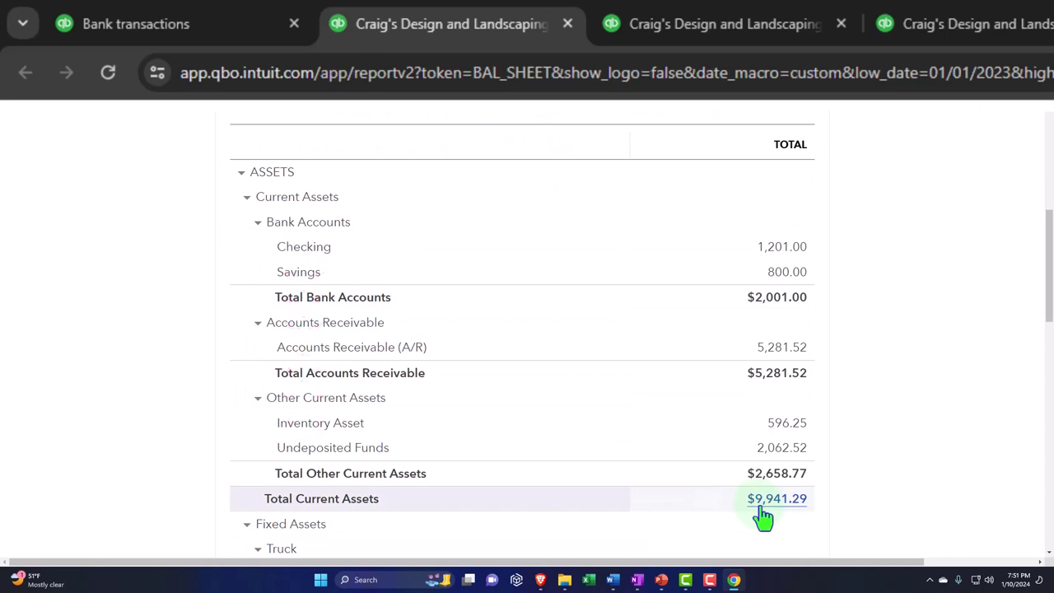
{"action": "left_click", "coordinate": [775, 310]}
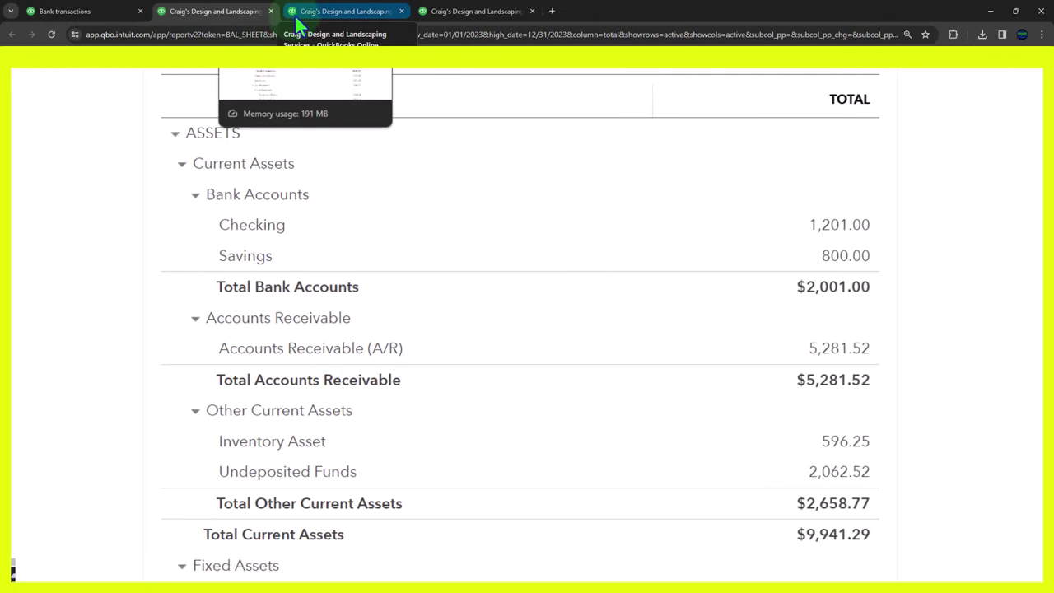
{"action": "left_click", "coordinate": [451, 14]}
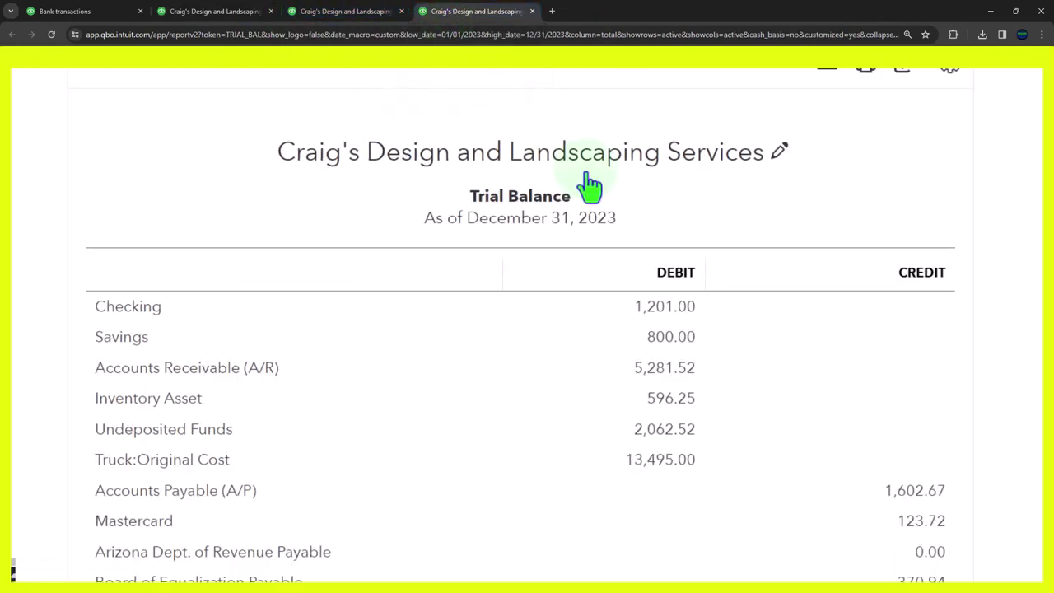
{"action": "left_click", "coordinate": [666, 311]}
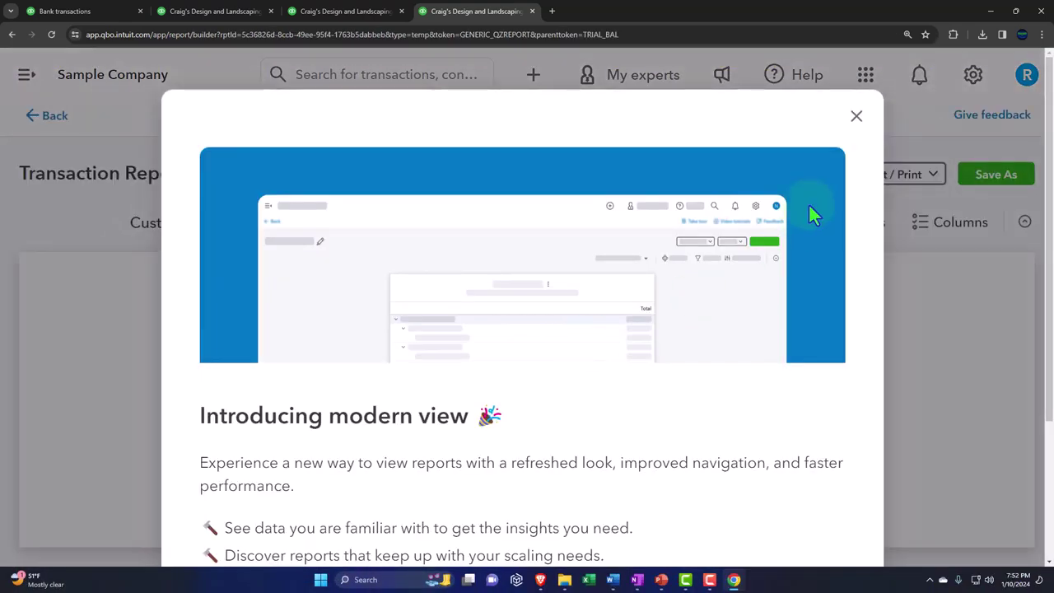
{"action": "left_click", "coordinate": [855, 117]}
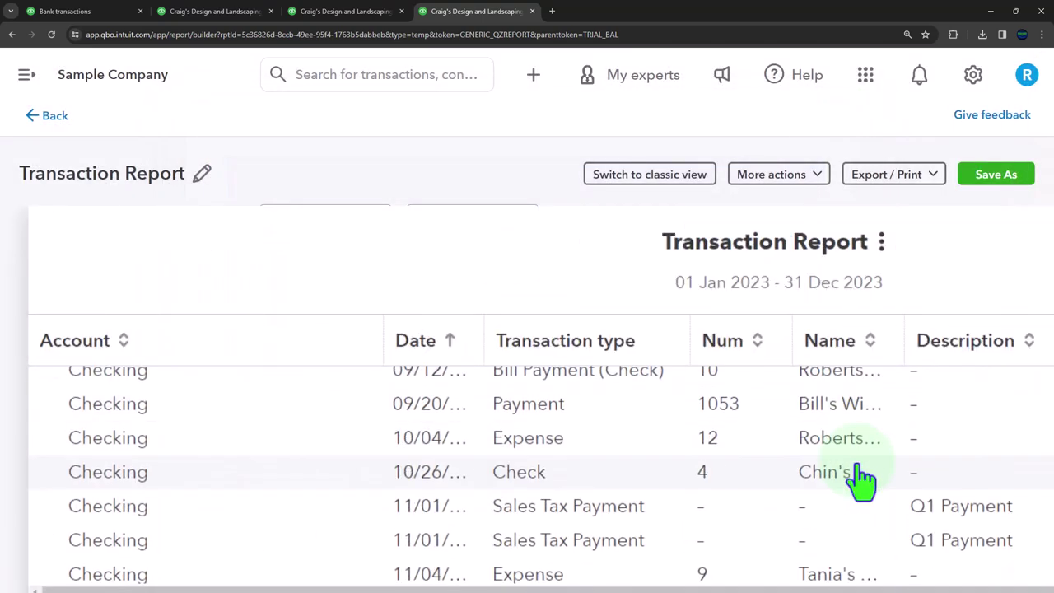
{"action": "scroll", "coordinate": [860, 476], "scroll_direction": "down", "scroll_amount": 1}
{"action": "scroll", "coordinate": [860, 475], "scroll_direction": "down", "scroll_amount": 1}
{"action": "key", "text": "ctrl+minus"}
{"action": "key", "text": "ctrl+minus"}
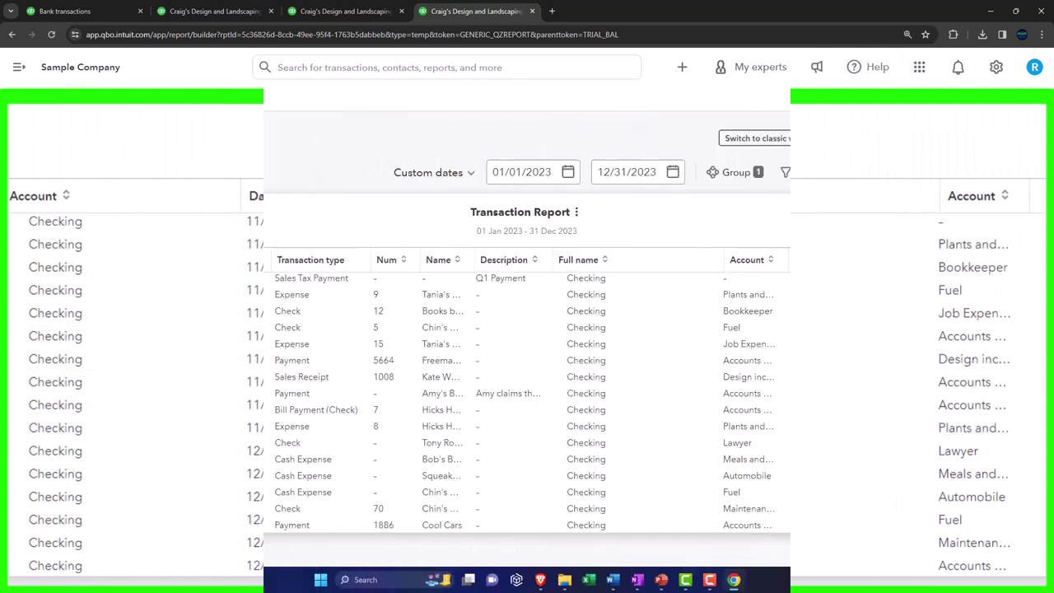
{"action": "left_click", "coordinate": [38, 97]}
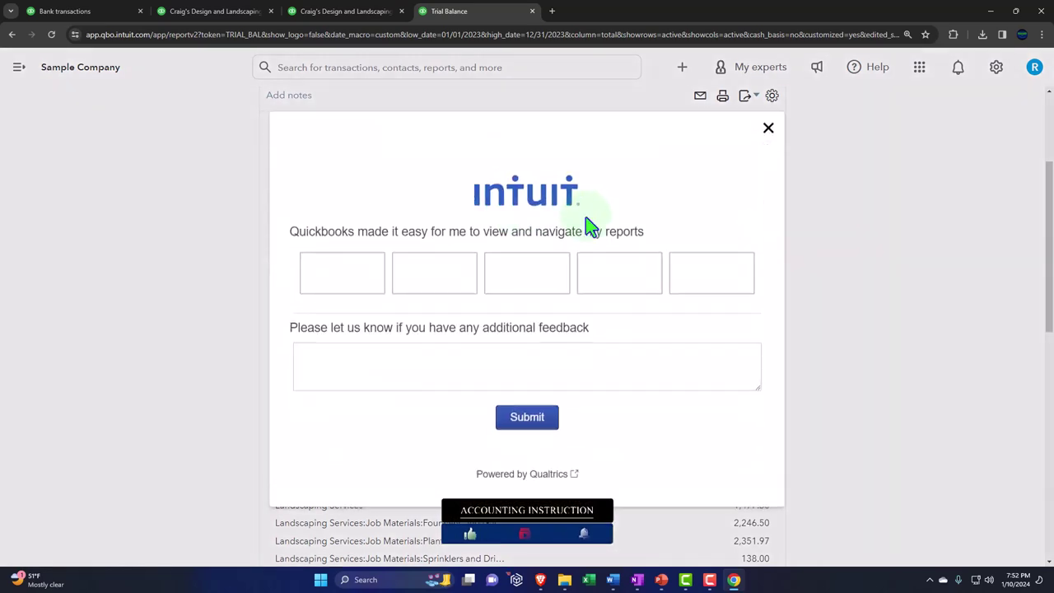
{"action": "left_click", "coordinate": [768, 128]}
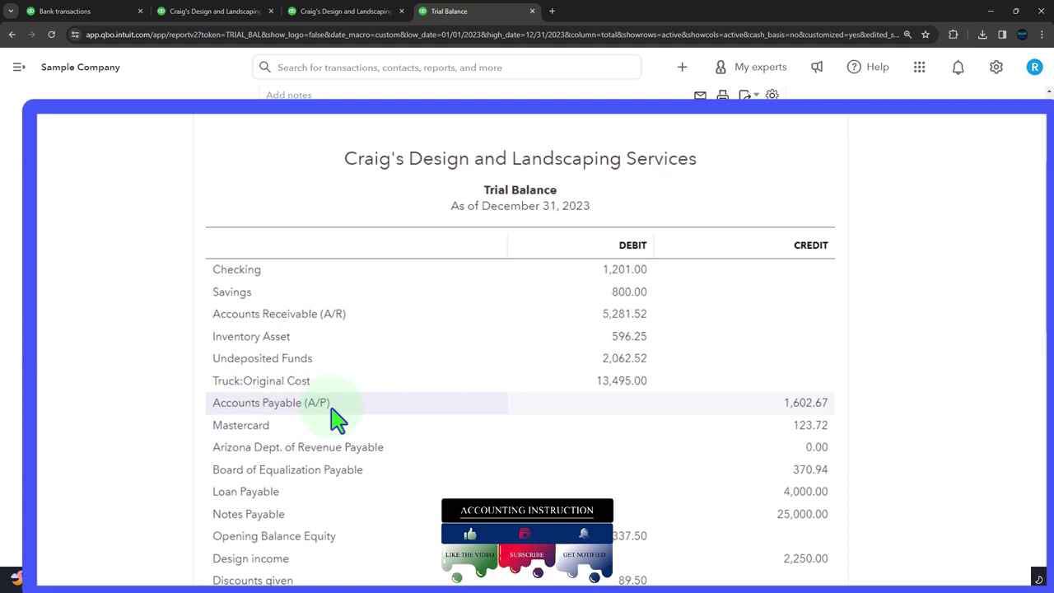
Zoom in and read the Trial Balance down to its matching $41,387.60 totals, then open Windows search
{"action": "key", "text": "ctrl+plus"}
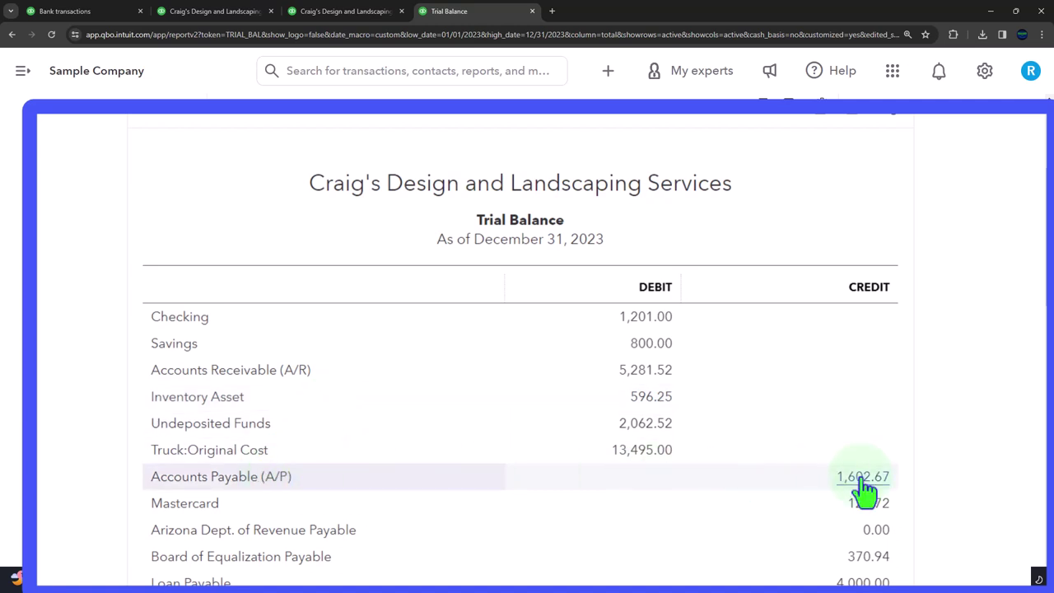
{"action": "scroll", "coordinate": [866, 491], "scroll_direction": "down", "scroll_amount": 2}
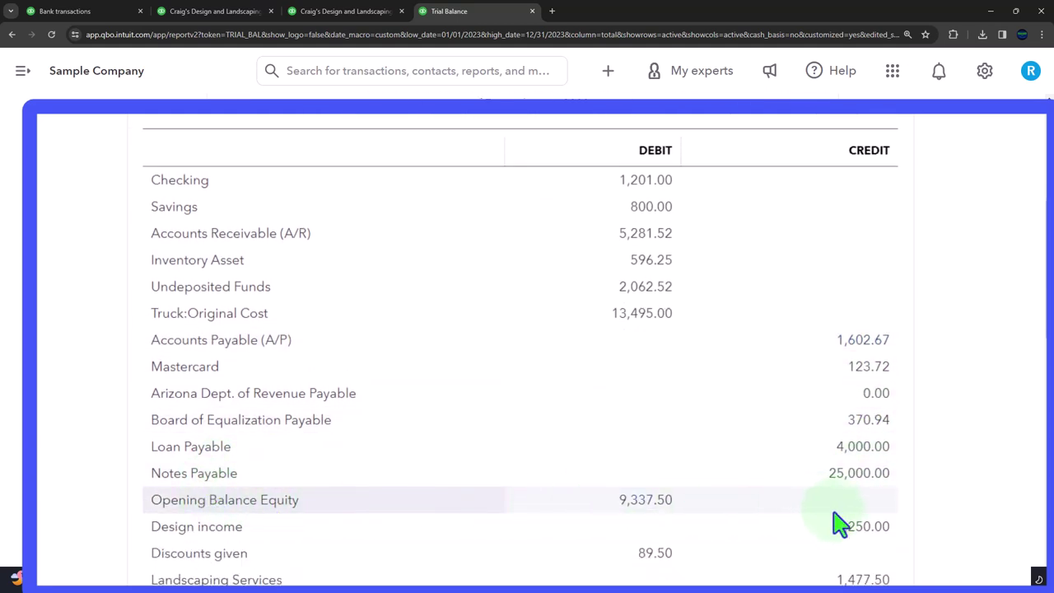
{"action": "scroll", "coordinate": [840, 527], "scroll_direction": "down", "scroll_amount": 2}
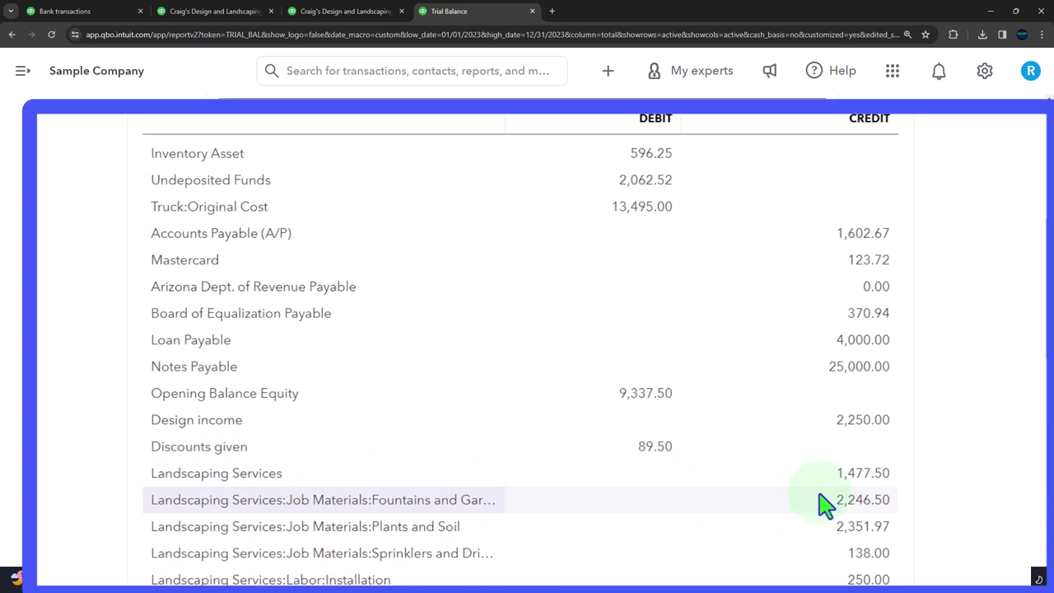
{"action": "scroll", "coordinate": [823, 503], "scroll_direction": "down", "scroll_amount": 5}
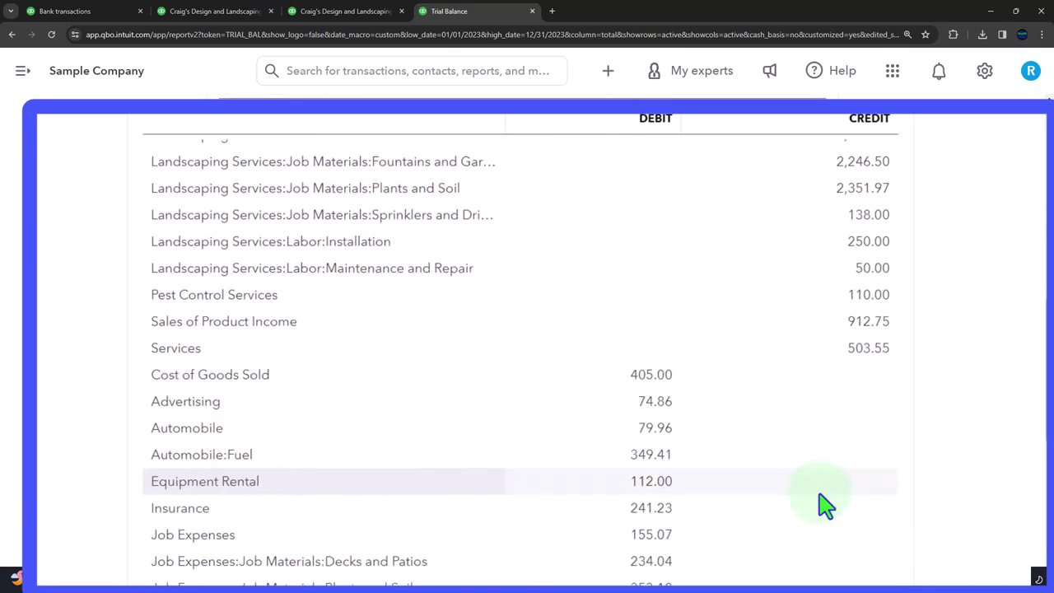
{"action": "scroll", "coordinate": [823, 504], "scroll_direction": "down", "scroll_amount": 6}
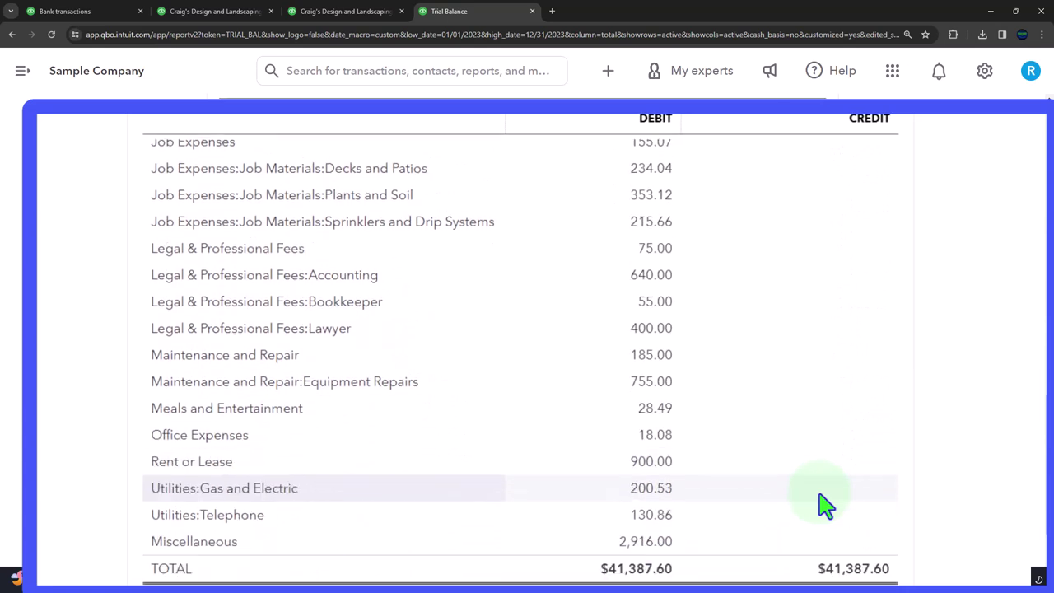
{"action": "scroll", "coordinate": [825, 504], "scroll_direction": "down", "scroll_amount": 1}
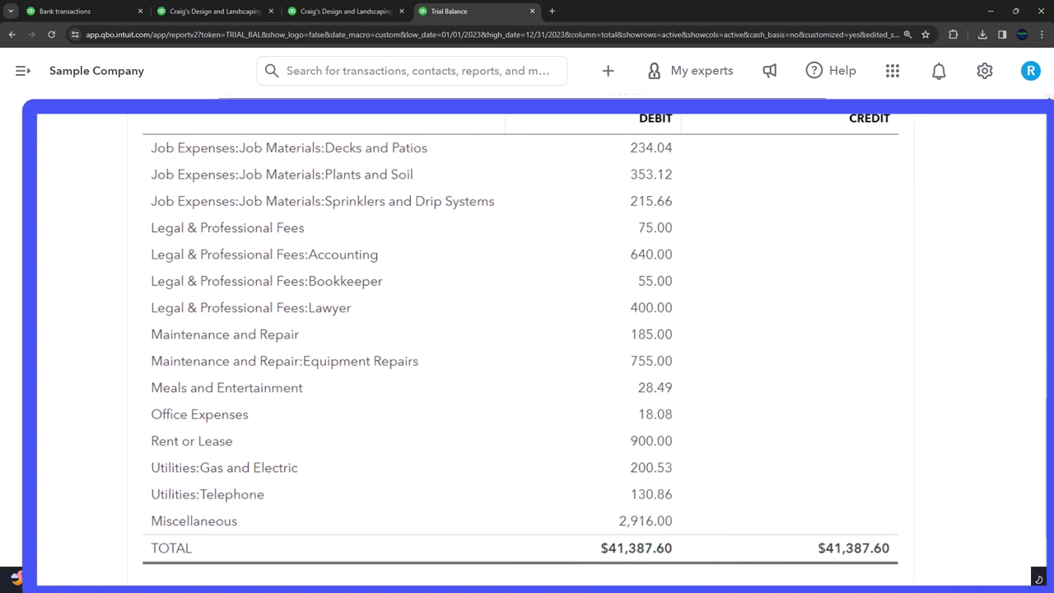
{"action": "key", "text": "super+s"}
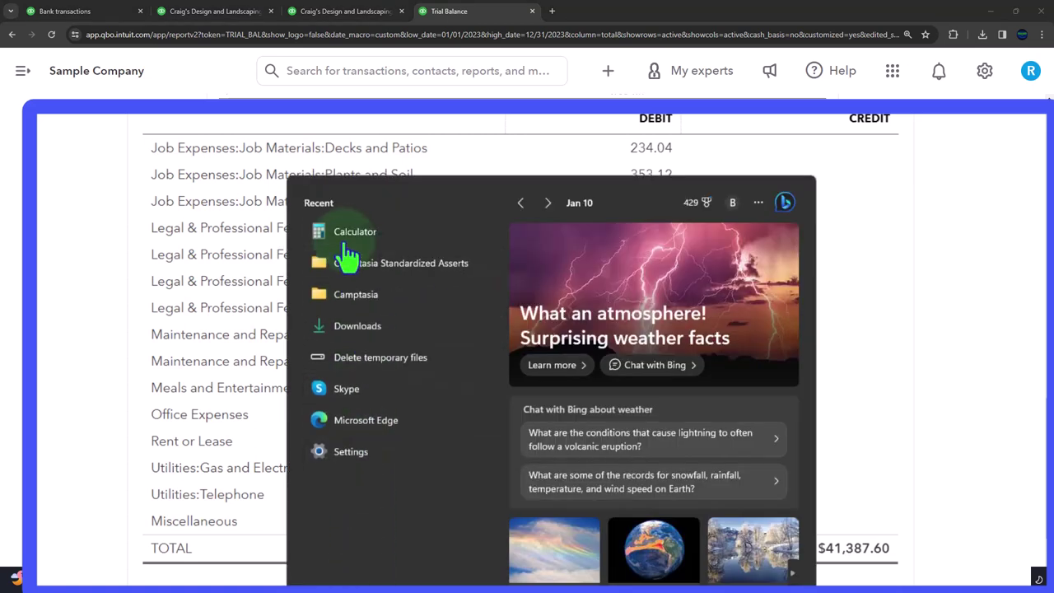
Launch Calculator from the recent apps, then view Truck:Original Cost and Notes Payable on the Trial Balance
{"action": "left_click", "coordinate": [343, 234]}
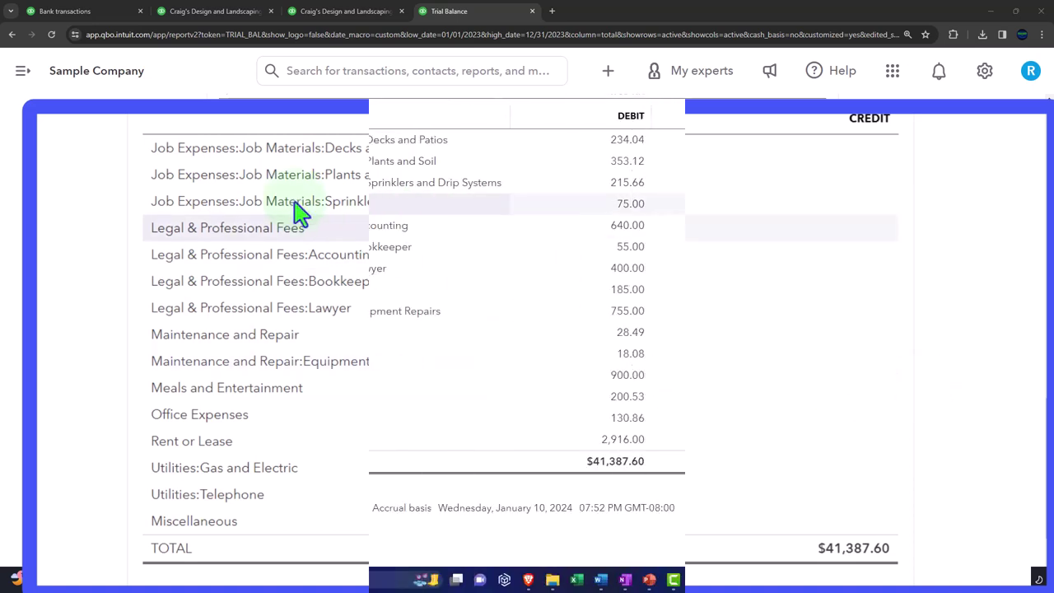
{"action": "scroll", "coordinate": [724, 250], "scroll_direction": "up", "scroll_amount": 10}
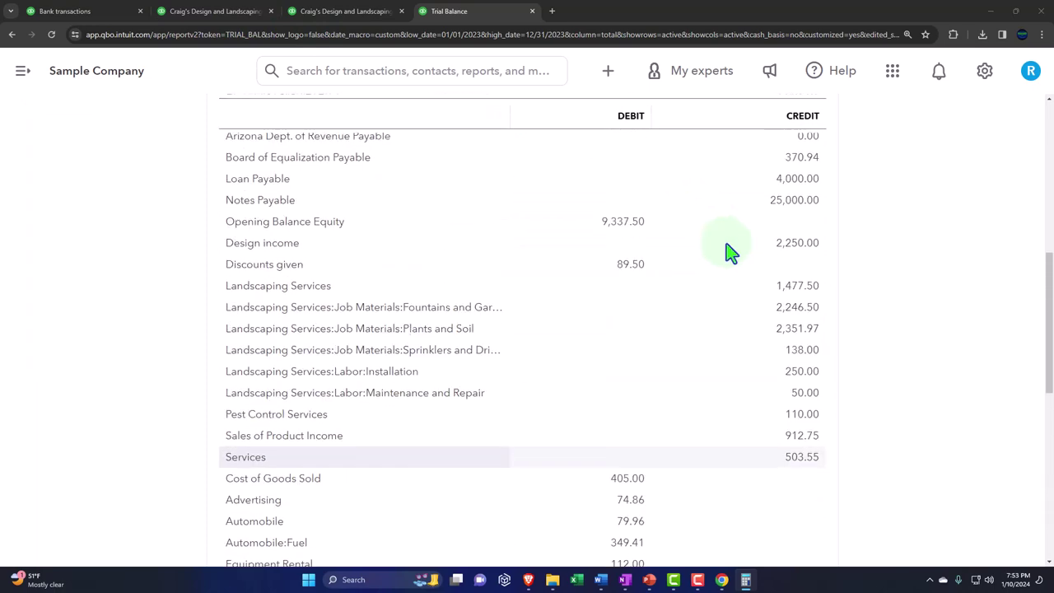
{"action": "scroll", "coordinate": [730, 252], "scroll_direction": "down", "scroll_amount": 2}
{"action": "scroll", "coordinate": [729, 252], "scroll_direction": "down", "scroll_amount": 1}
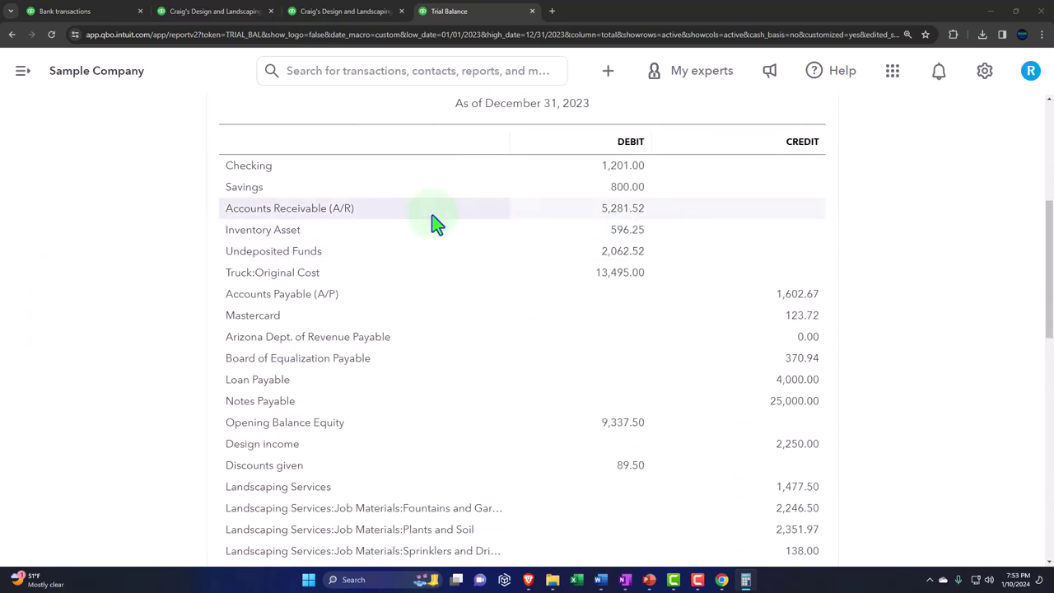
{"action": "left_click", "coordinate": [631, 212]}
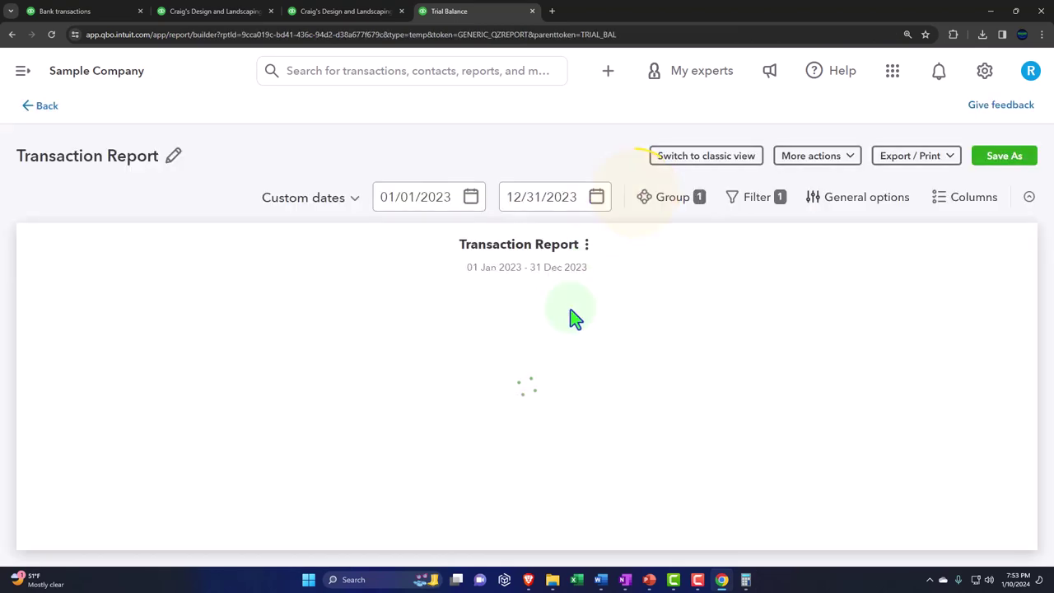
{"action": "key", "text": "ctrl+minus"}
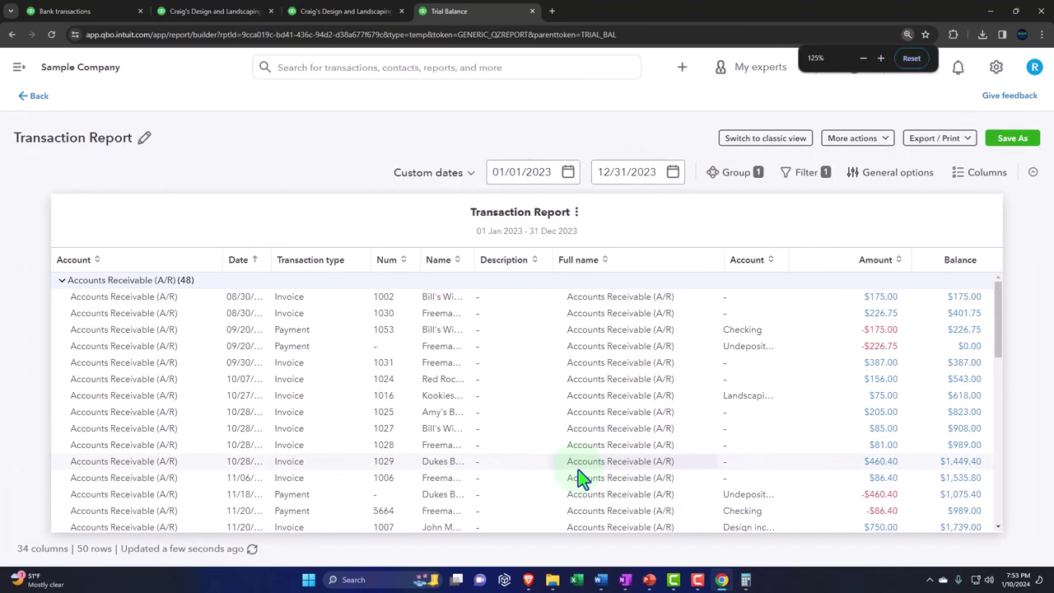
{"action": "left_click", "coordinate": [37, 99]}
{"action": "scroll", "coordinate": [318, 365], "scroll_direction": "down", "scroll_amount": 3}
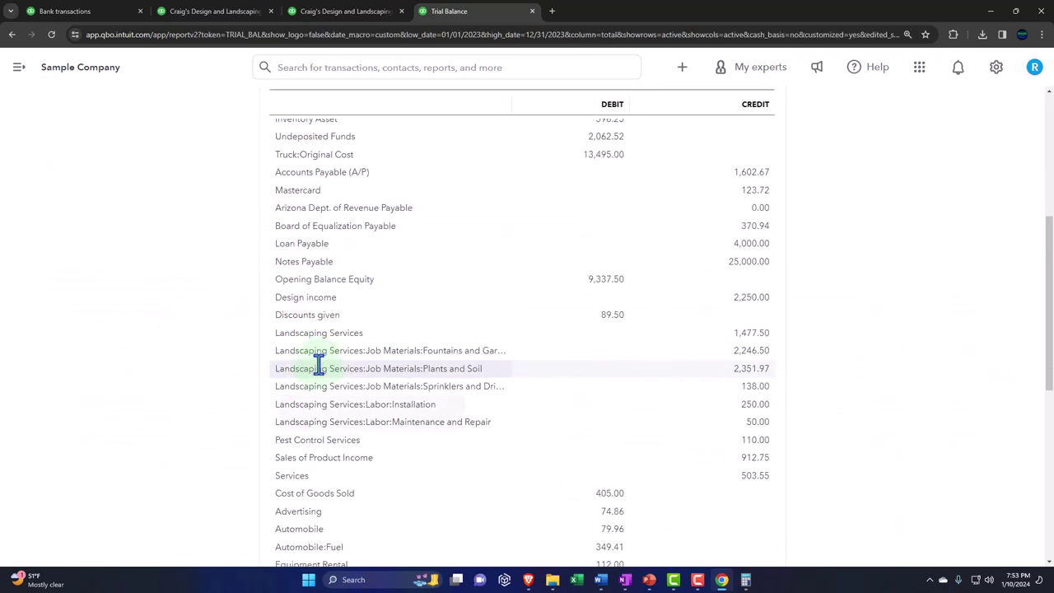
{"action": "scroll", "coordinate": [318, 365], "scroll_direction": "down", "scroll_amount": 1}
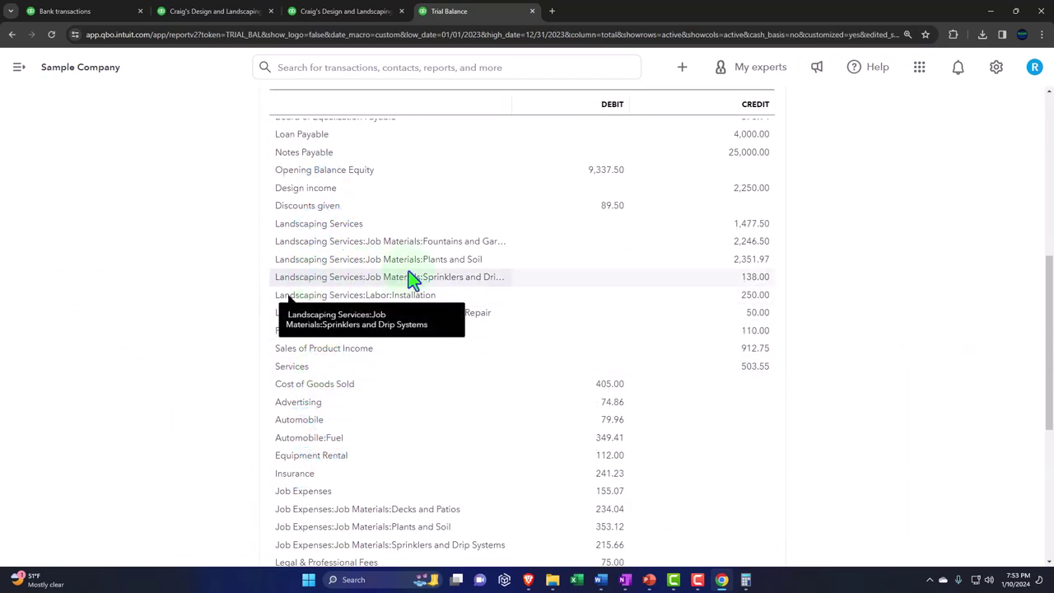
{"action": "left_click", "coordinate": [756, 261]}
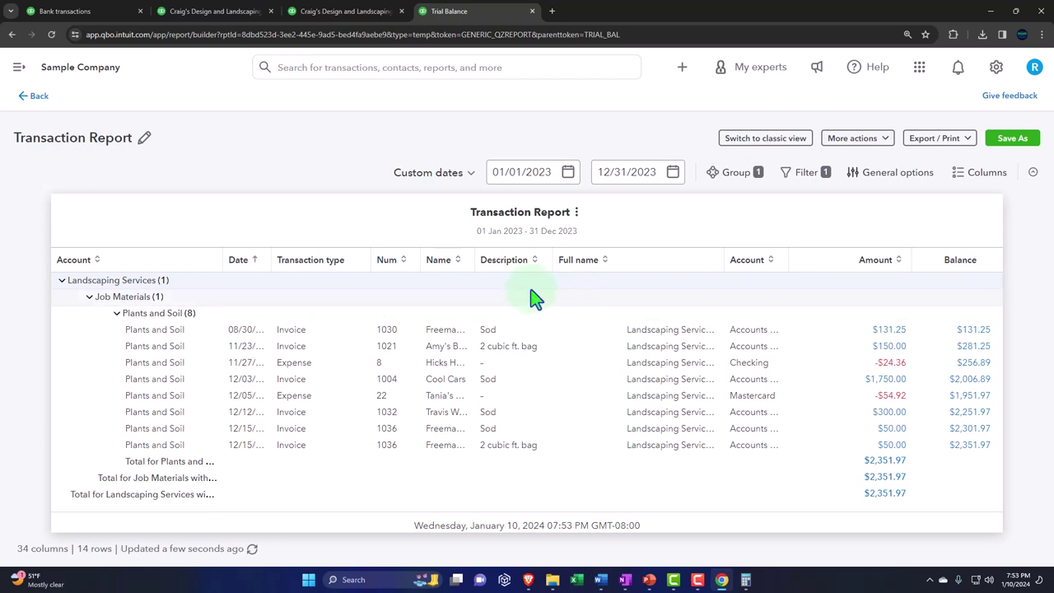
{"action": "left_click", "coordinate": [34, 97]}
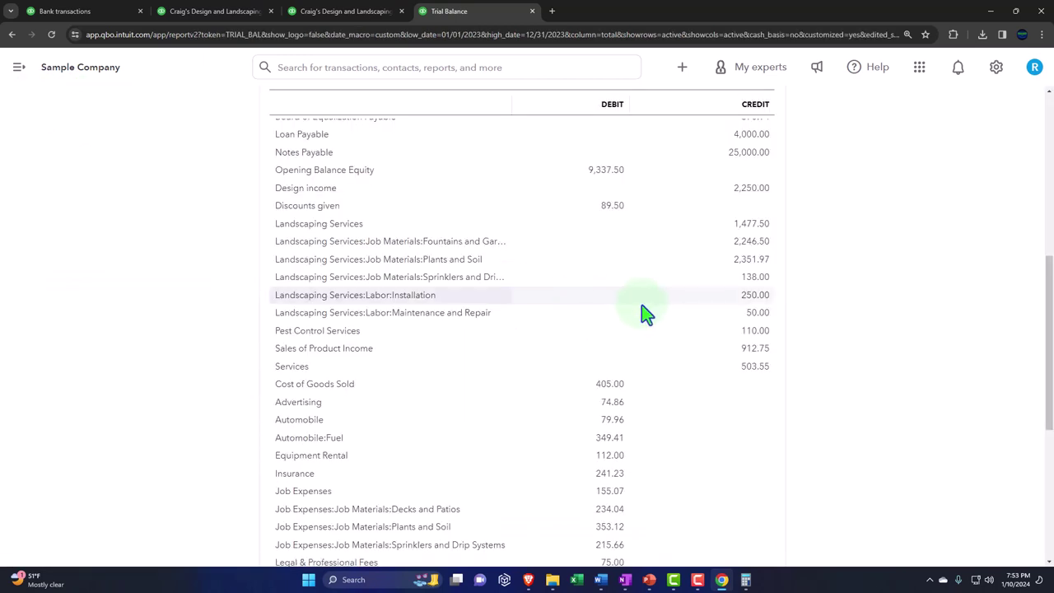
{"action": "scroll", "coordinate": [647, 313], "scroll_direction": "down", "scroll_amount": 2}
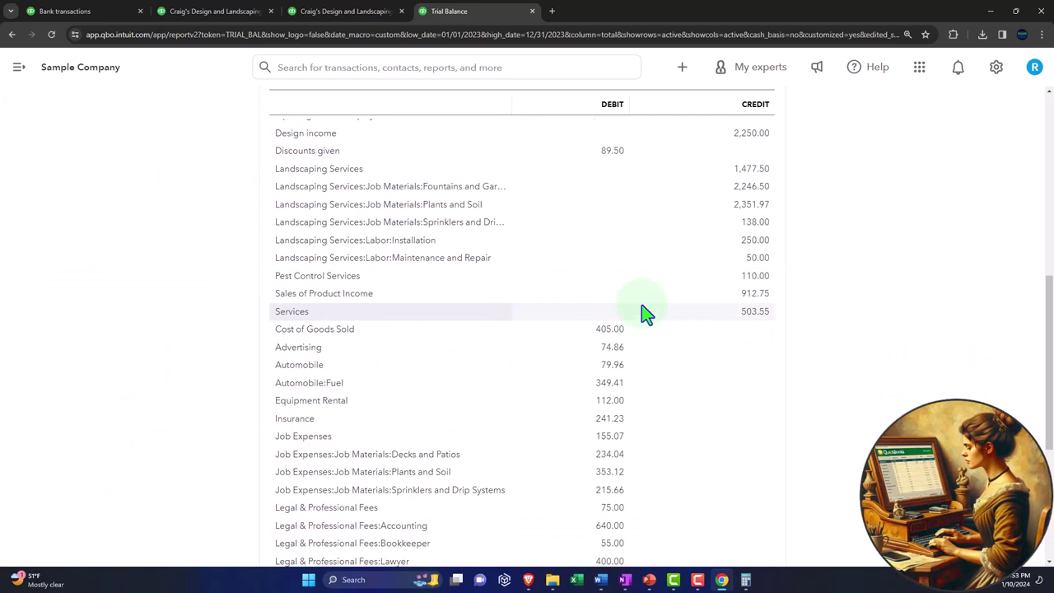
{"action": "scroll", "coordinate": [684, 366], "scroll_direction": "down", "scroll_amount": 2}
{"action": "scroll", "coordinate": [683, 367], "scroll_direction": "down", "scroll_amount": 2}
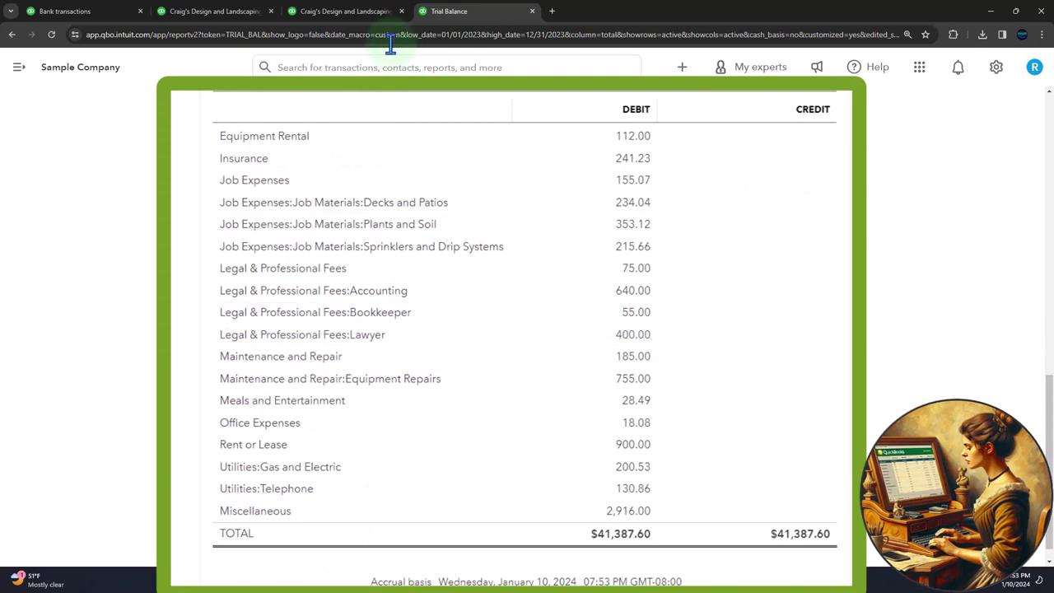
Review the Profit and Loss report's figures from top to bottom
{"action": "left_click", "coordinate": [348, 12]}
{"action": "scroll", "coordinate": [409, 381], "scroll_direction": "up", "scroll_amount": 2}
{"action": "scroll", "coordinate": [409, 381], "scroll_direction": "up", "scroll_amount": 5}
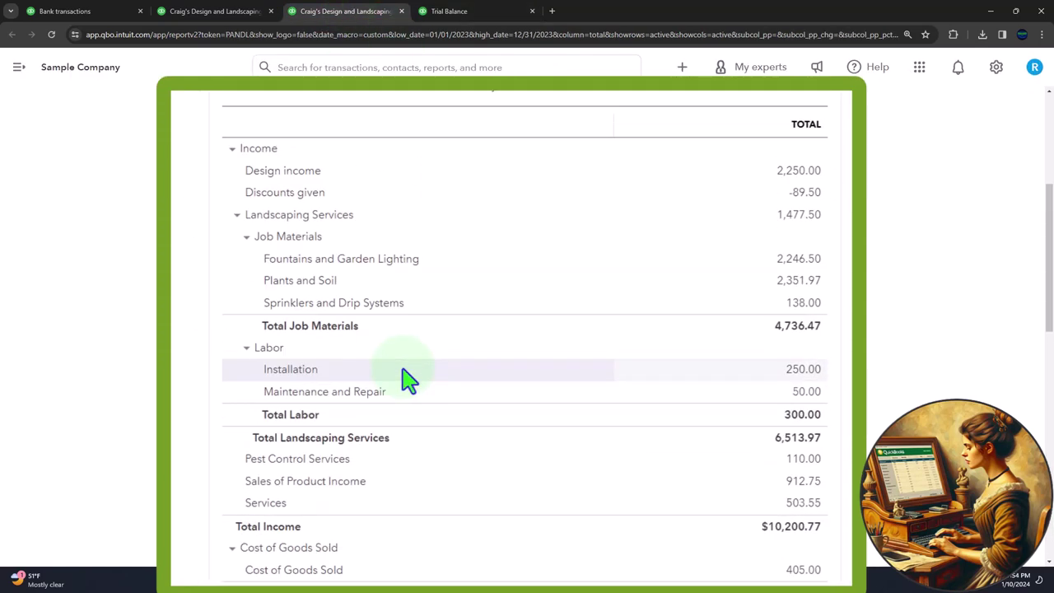
{"action": "scroll", "coordinate": [409, 380], "scroll_direction": "down", "scroll_amount": 5}
{"action": "scroll", "coordinate": [409, 381], "scroll_direction": "down", "scroll_amount": 7}
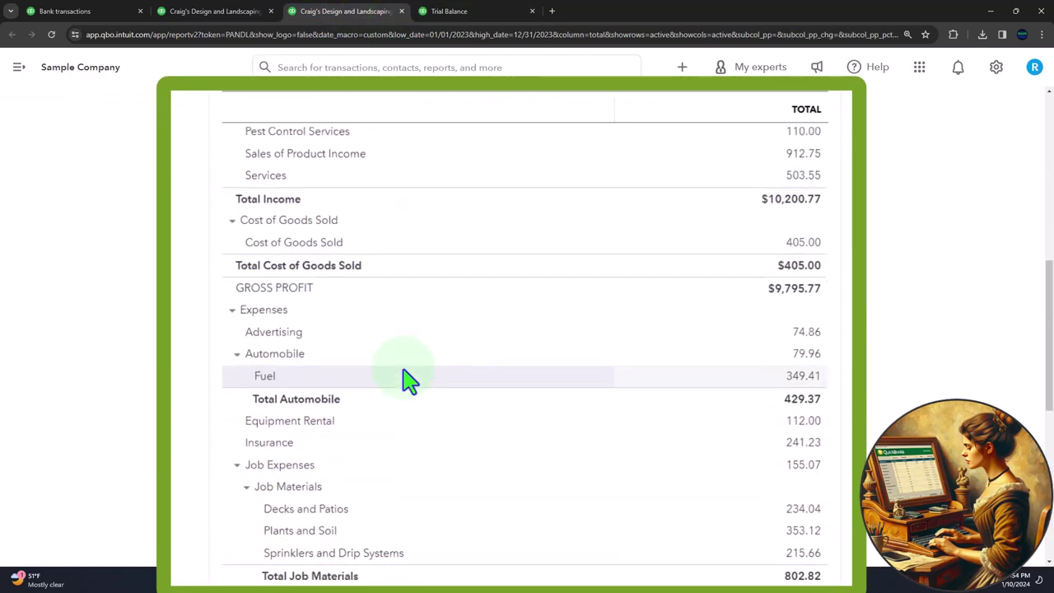
{"action": "scroll", "coordinate": [410, 380], "scroll_direction": "down", "scroll_amount": 1}
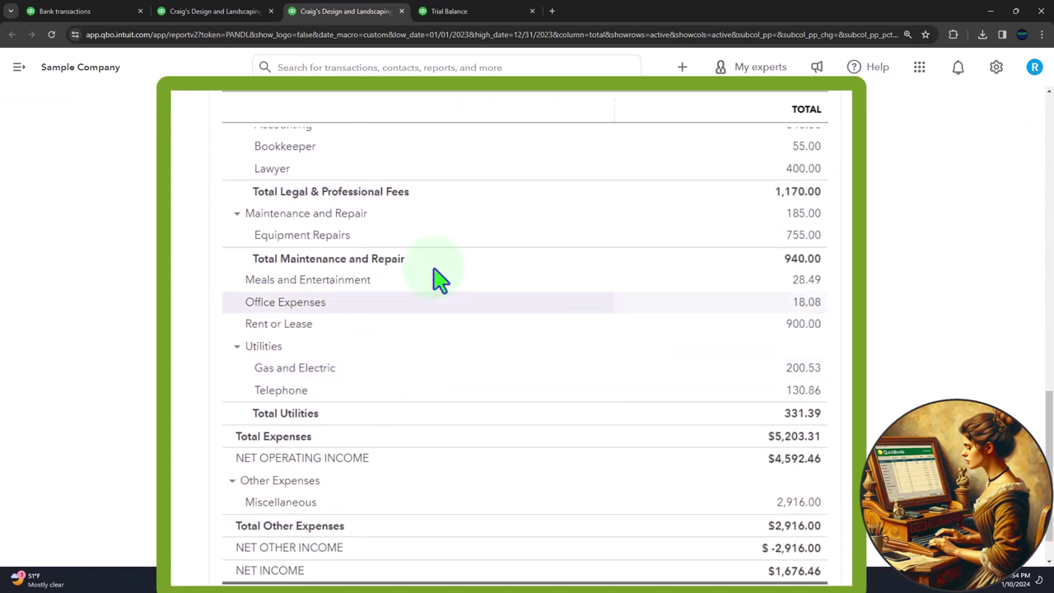
Compare them against the Trial Balance rows, then bring up the Balance Sheet
{"action": "left_click", "coordinate": [449, 10]}
{"action": "scroll", "coordinate": [482, 229], "scroll_direction": "up", "scroll_amount": 2}
{"action": "scroll", "coordinate": [482, 228], "scroll_direction": "up", "scroll_amount": 8}
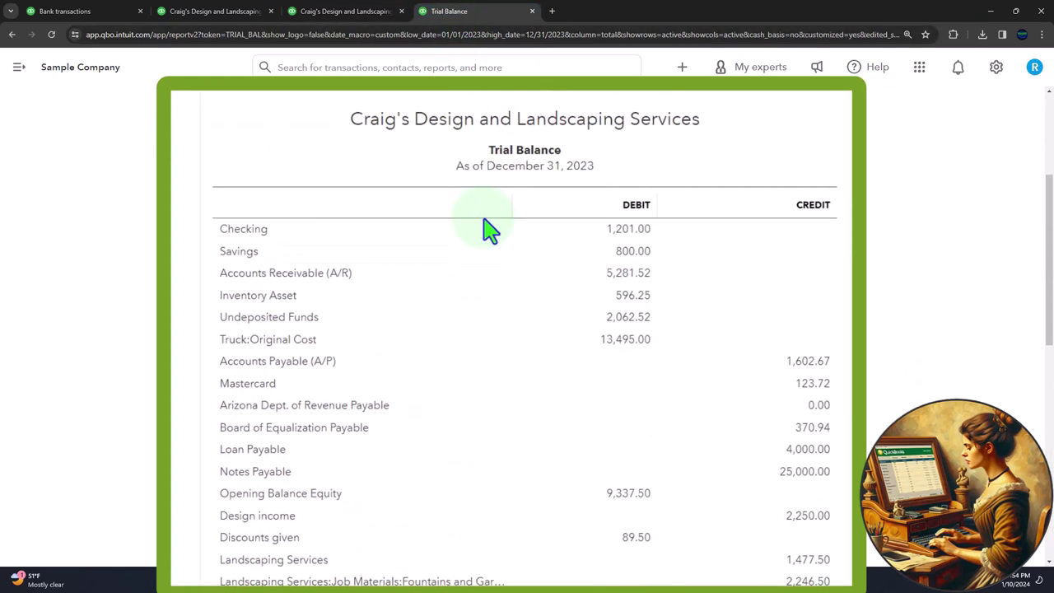
{"action": "scroll", "coordinate": [472, 377], "scroll_direction": "down", "scroll_amount": 4}
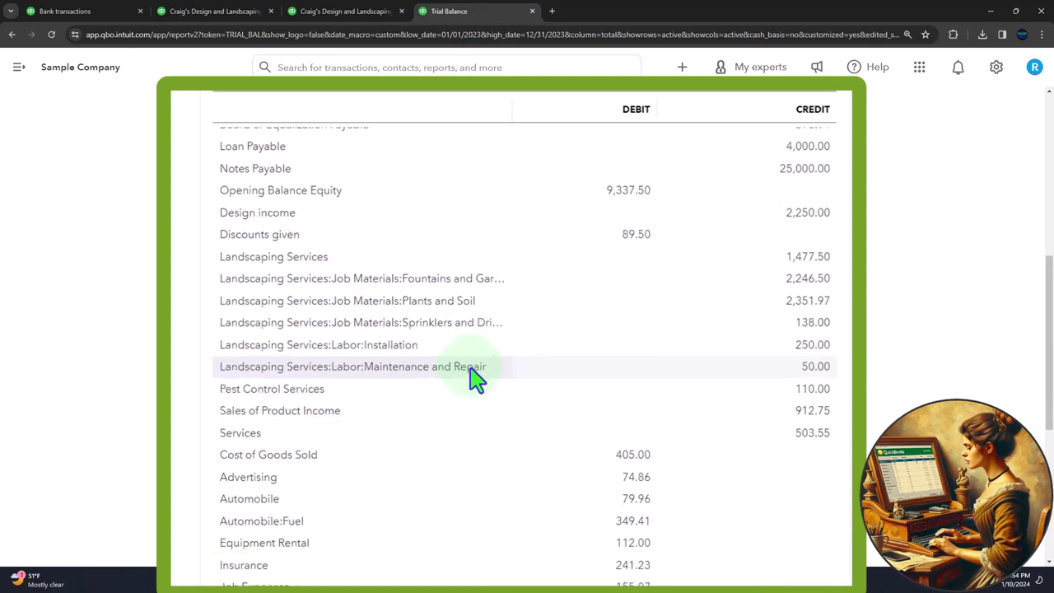
{"action": "scroll", "coordinate": [472, 372], "scroll_direction": "down", "scroll_amount": 2}
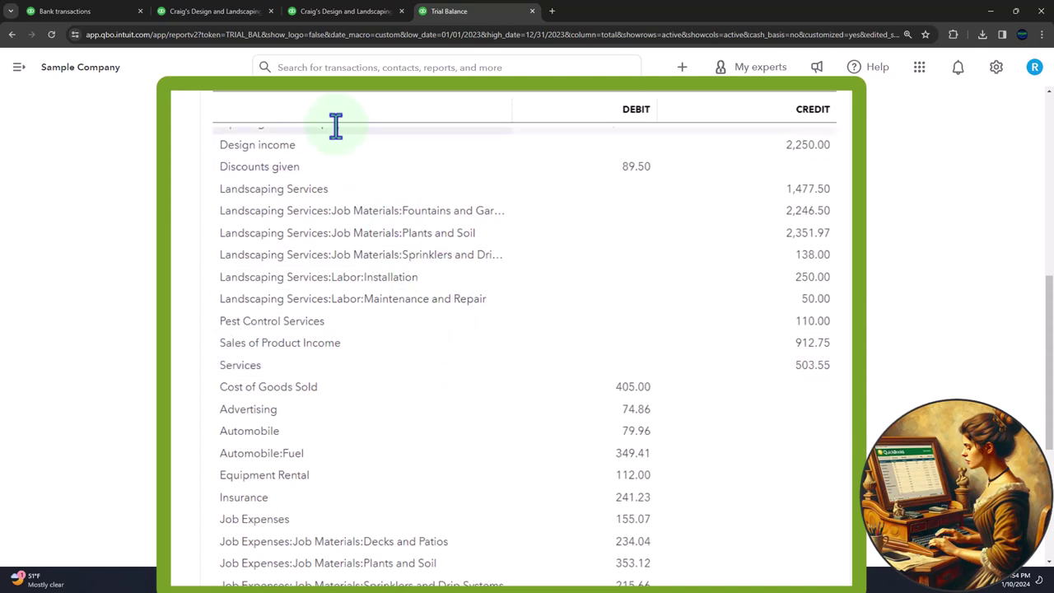
{"action": "left_click", "coordinate": [226, 14]}
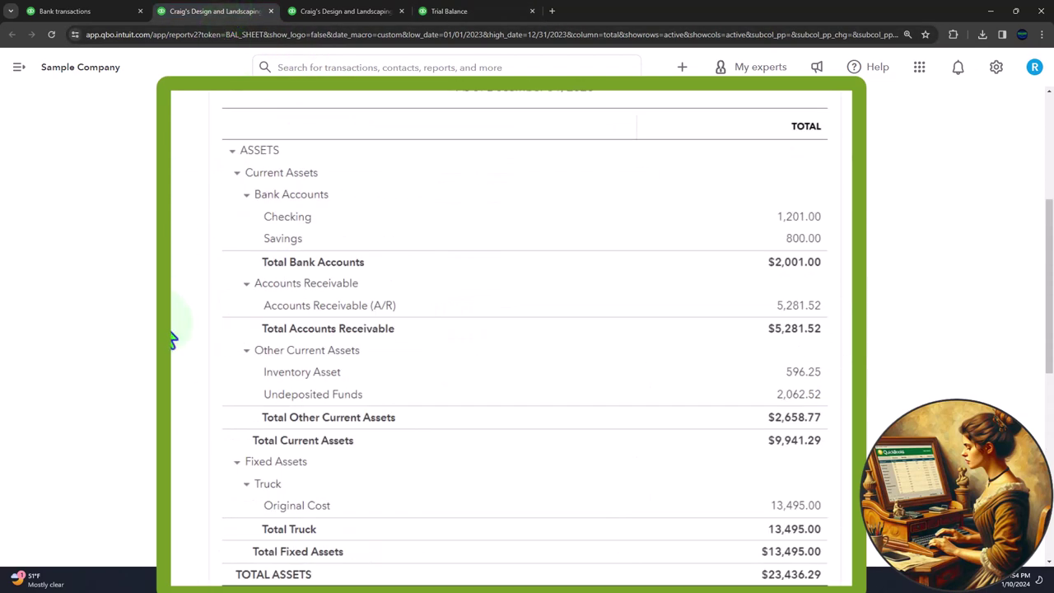
Check the Balance Sheet's Net Income 1,676.46 and Total Equity $-7,661.04 against the Profit and Loss
{"action": "scroll", "coordinate": [171, 337], "scroll_direction": "up", "scroll_amount": 5}
{"action": "scroll", "coordinate": [171, 342], "scroll_direction": "down", "scroll_amount": 3}
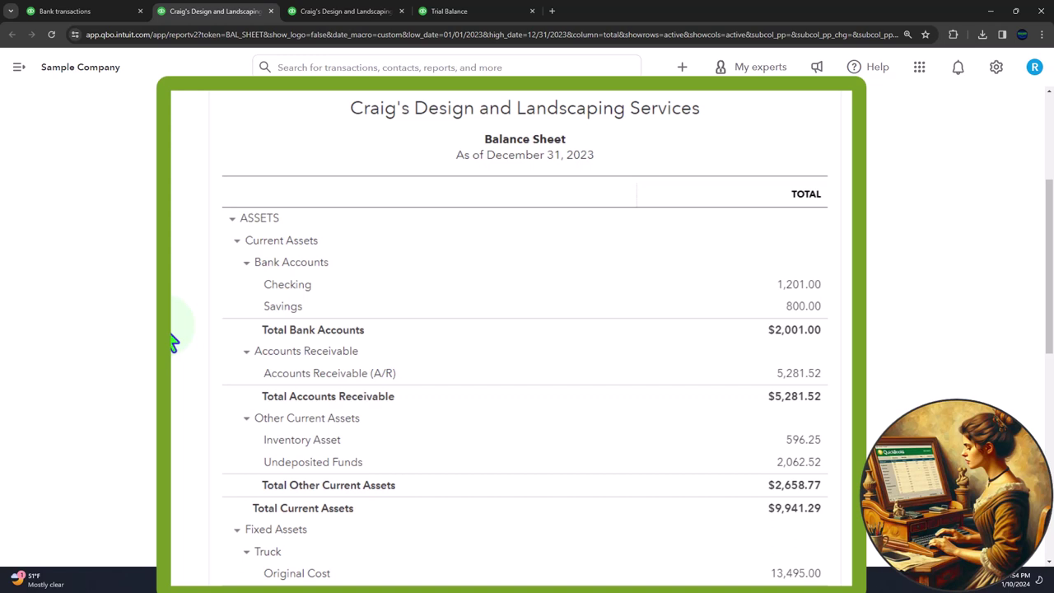
{"action": "scroll", "coordinate": [171, 342], "scroll_direction": "down", "scroll_amount": 5}
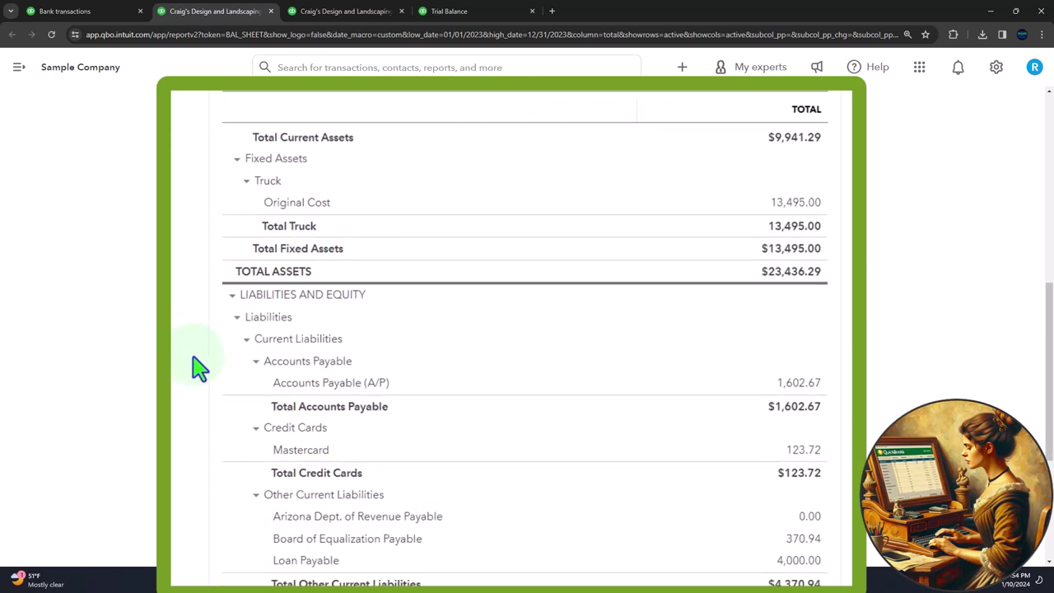
{"action": "scroll", "coordinate": [200, 368], "scroll_direction": "down", "scroll_amount": 4}
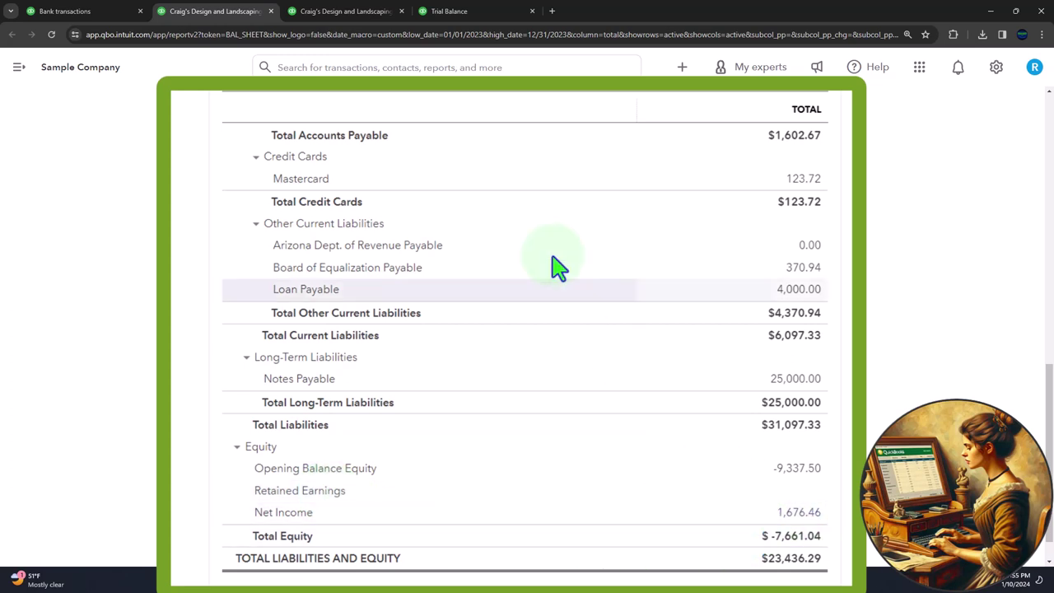
{"action": "key", "text": "ctrl+Tab"}
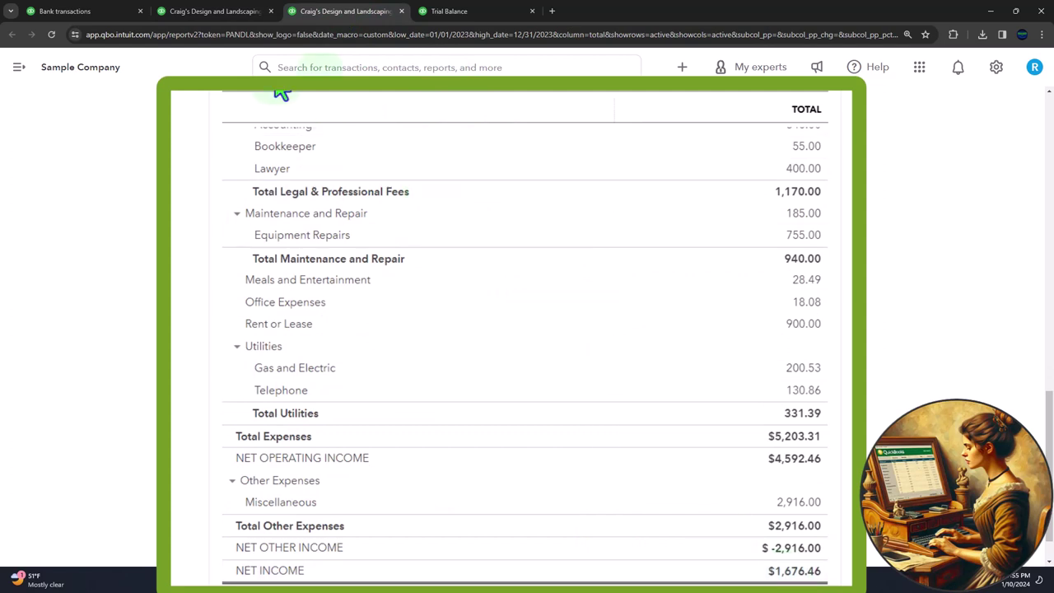
{"action": "left_click", "coordinate": [233, 12]}
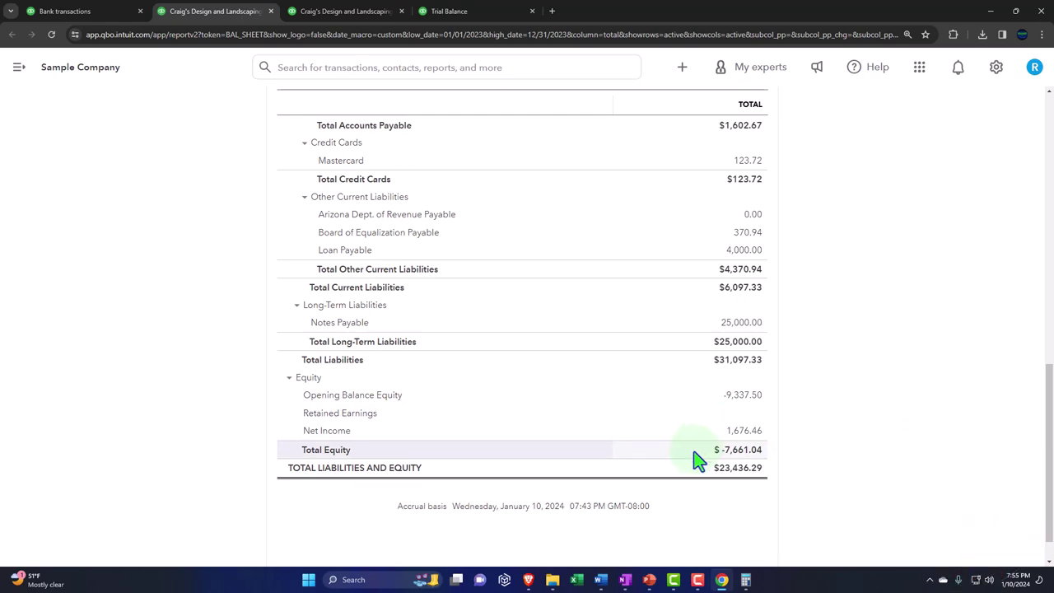
{"action": "scroll", "coordinate": [679, 476], "scroll_direction": "up", "scroll_amount": 10}
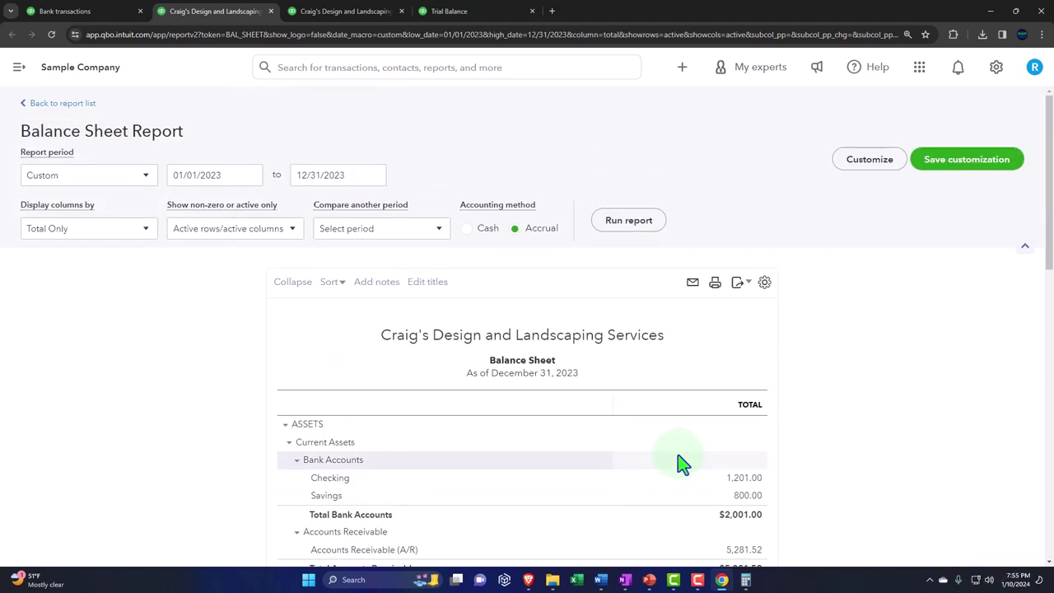
Rerun the Balance Sheet as of 01/01/2024 and check Retained Earnings shows 1,676.46
{"action": "left_click", "coordinate": [360, 175]}
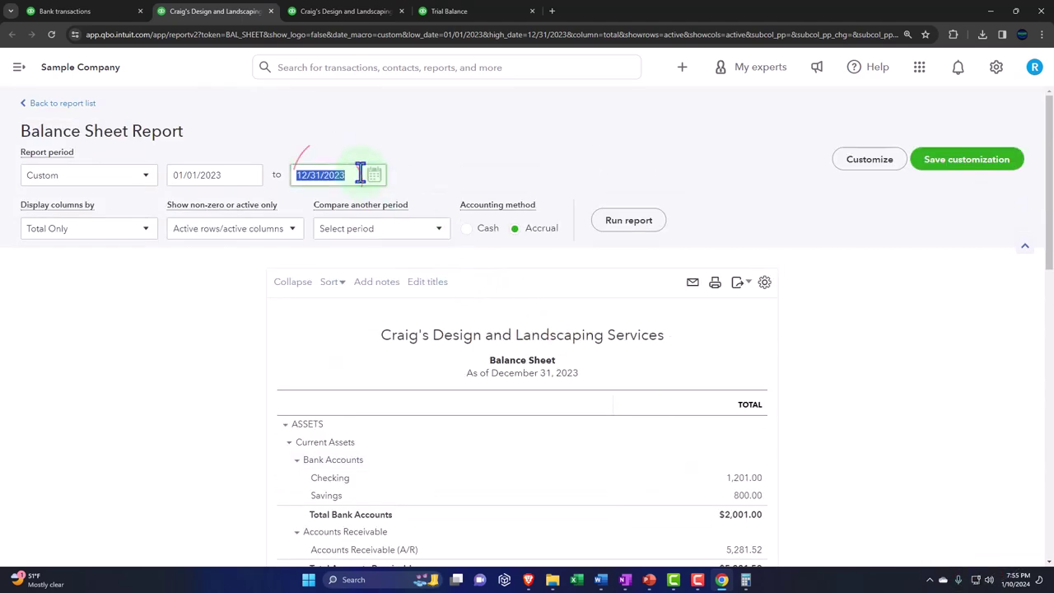
{"action": "left_click", "coordinate": [613, 224]}
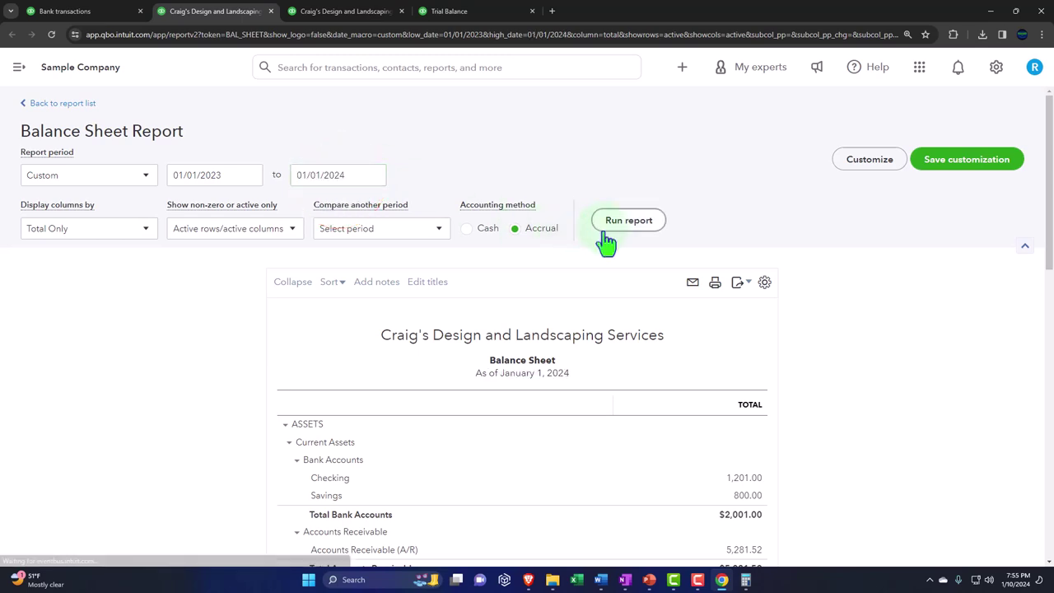
{"action": "scroll", "coordinate": [607, 317], "scroll_direction": "down", "scroll_amount": 3}
{"action": "scroll", "coordinate": [607, 317], "scroll_direction": "down", "scroll_amount": 6}
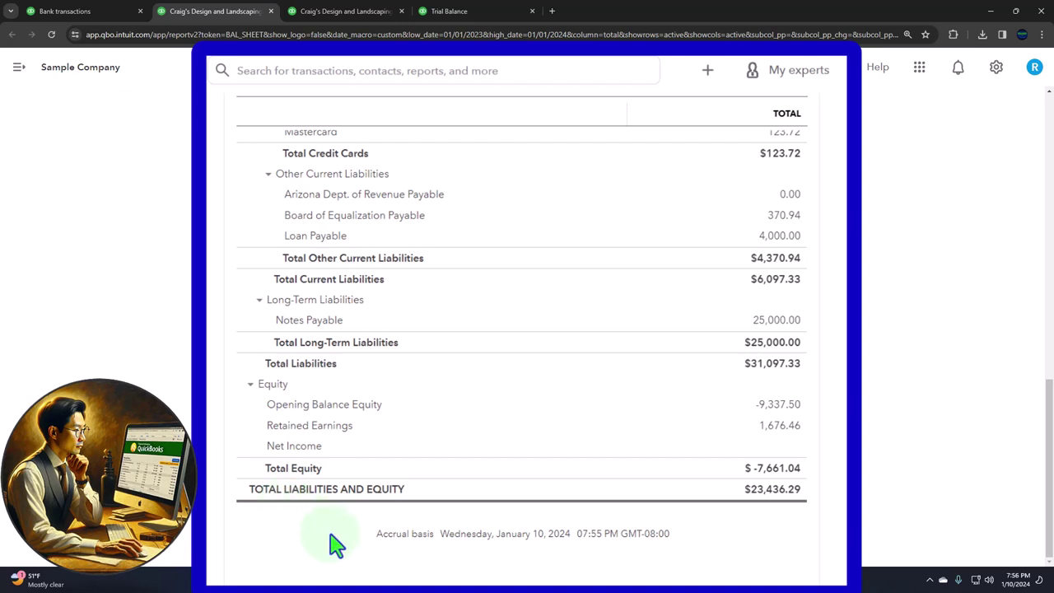
{"action": "left_click", "coordinate": [468, 13]}
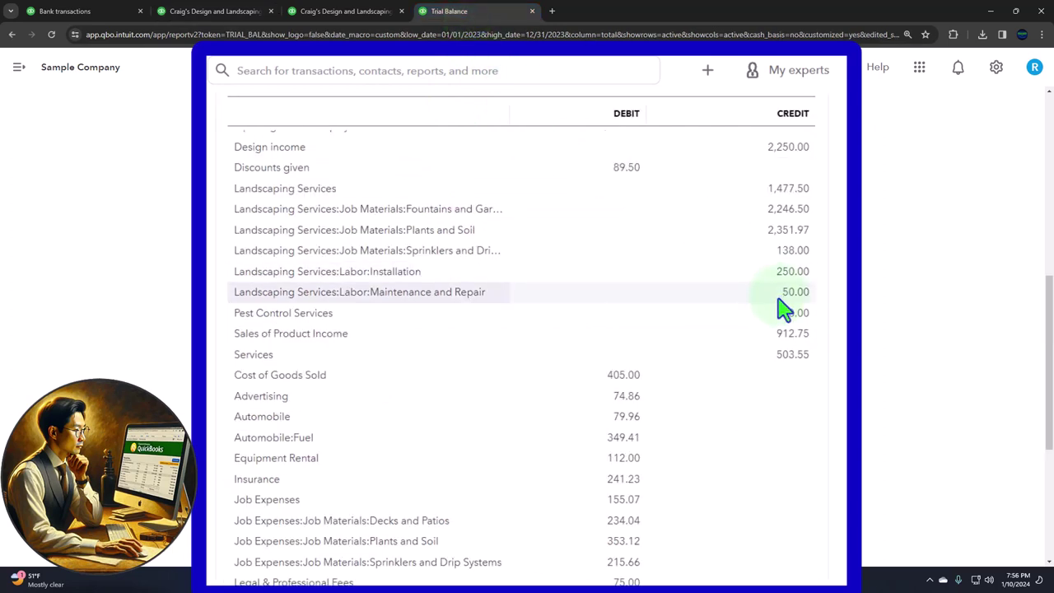
{"action": "scroll", "coordinate": [721, 403], "scroll_direction": "up", "scroll_amount": 1}
{"action": "scroll", "coordinate": [717, 405], "scroll_direction": "up", "scroll_amount": 5}
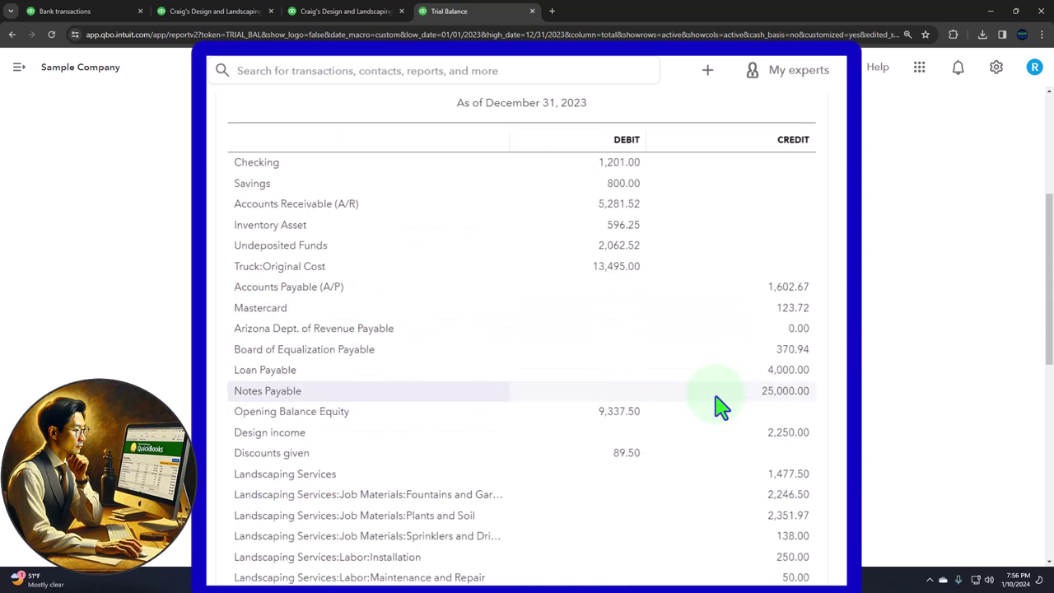
{"action": "key", "text": "ctrl+plus"}
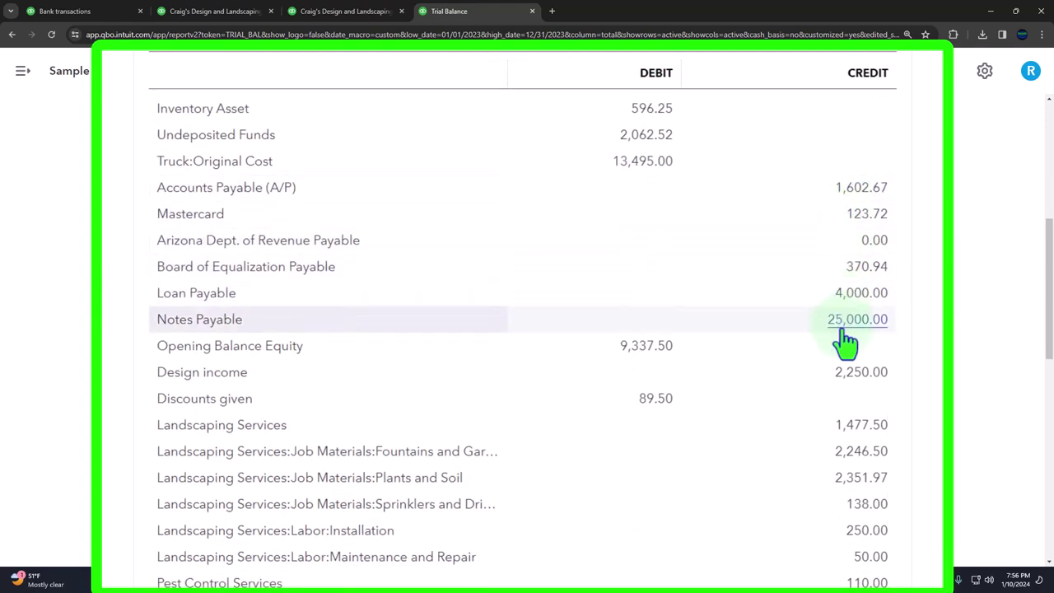
{"action": "scroll", "coordinate": [845, 342], "scroll_direction": "down", "scroll_amount": 1}
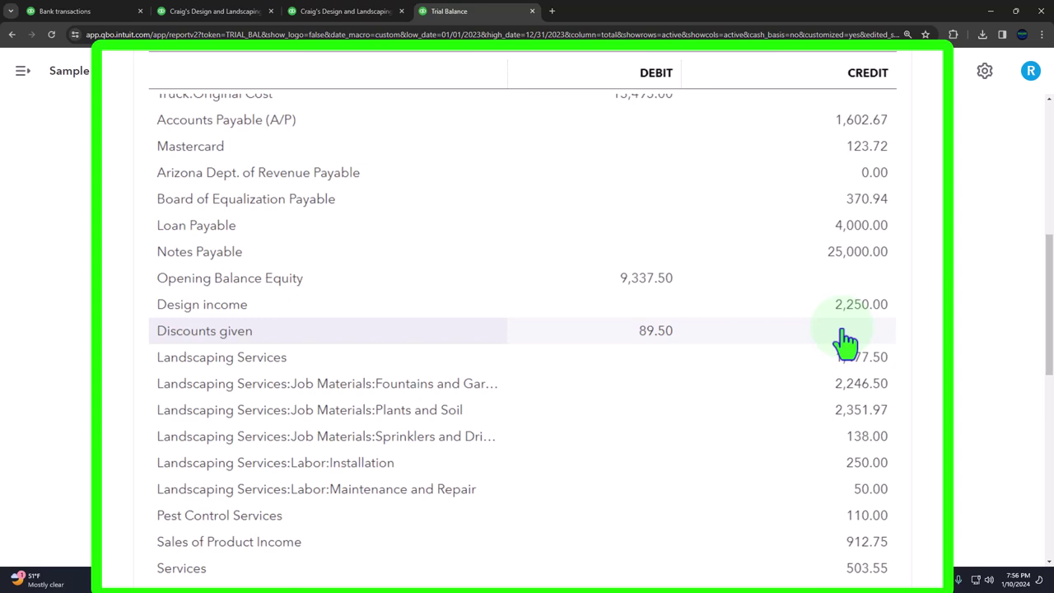
{"action": "scroll", "coordinate": [845, 341], "scroll_direction": "down", "scroll_amount": 1}
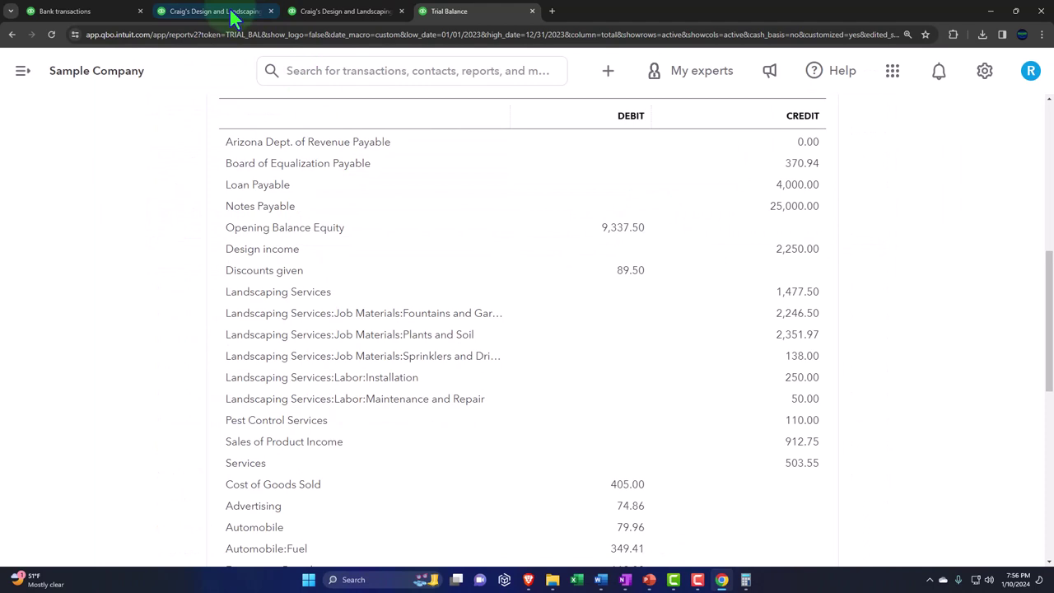
{"action": "left_click", "coordinate": [233, 16]}
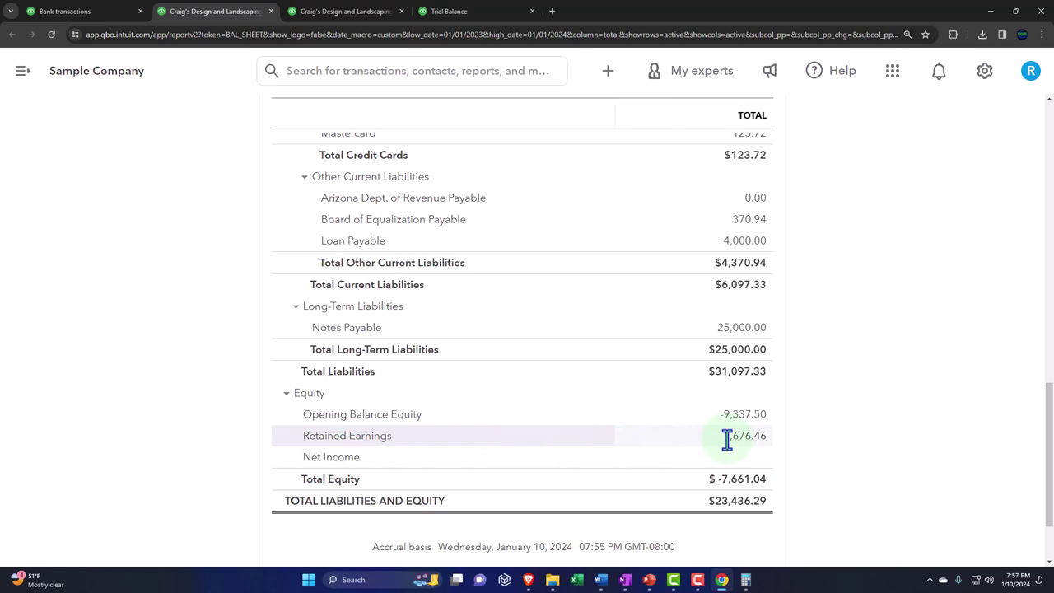
Rerun the Balance Sheet as of 12/31/2023 so Net Income shows 1,676.46
{"action": "left_click", "coordinate": [448, 10]}
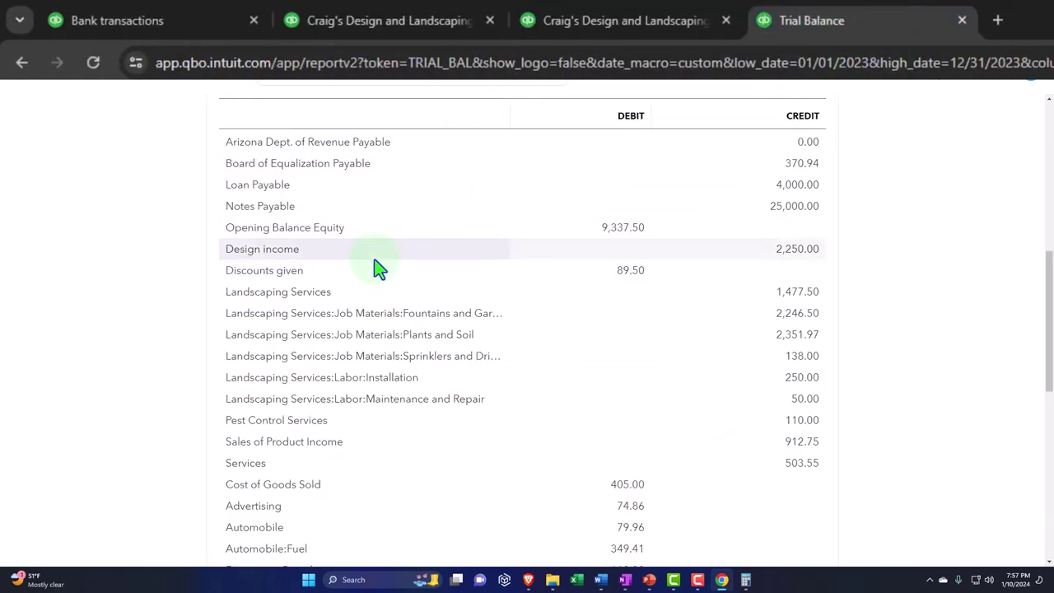
{"action": "left_click", "coordinate": [387, 21]}
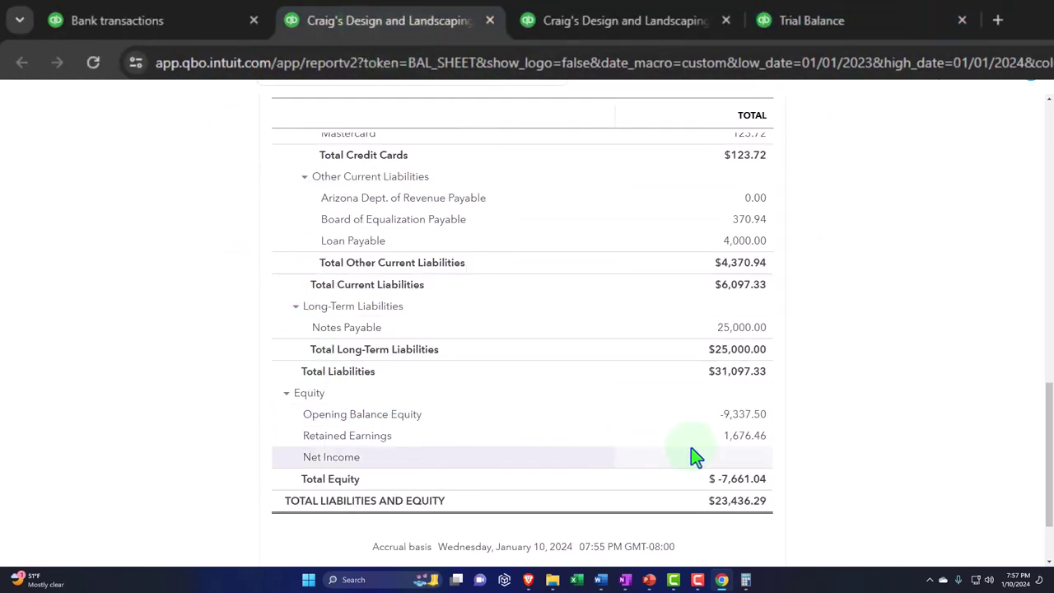
{"action": "scroll", "coordinate": [584, 395], "scroll_direction": "up", "scroll_amount": 10}
{"action": "scroll", "coordinate": [584, 396], "scroll_direction": "up", "scroll_amount": 1}
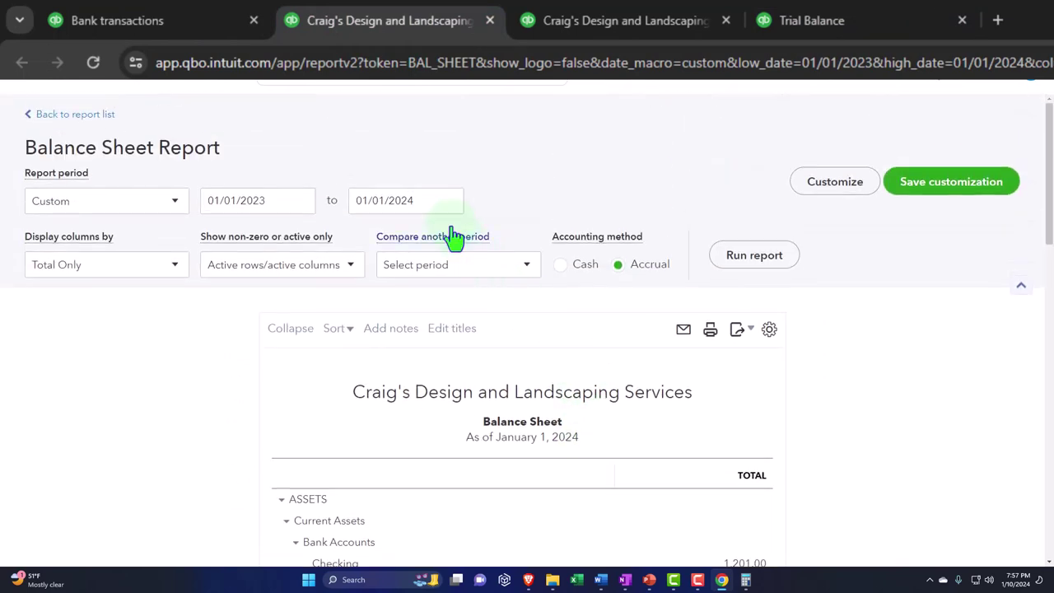
{"action": "left_click", "coordinate": [419, 198]}
{"action": "left_click", "coordinate": [736, 256]}
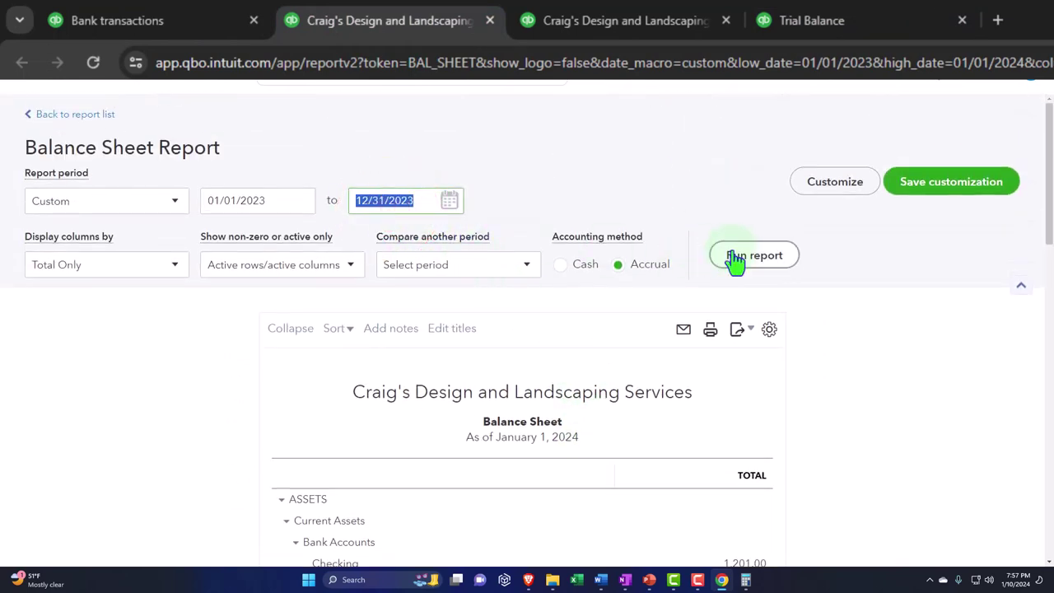
{"action": "scroll", "coordinate": [741, 280], "scroll_direction": "down", "scroll_amount": 10}
{"action": "scroll", "coordinate": [720, 349], "scroll_direction": "down", "scroll_amount": 2}
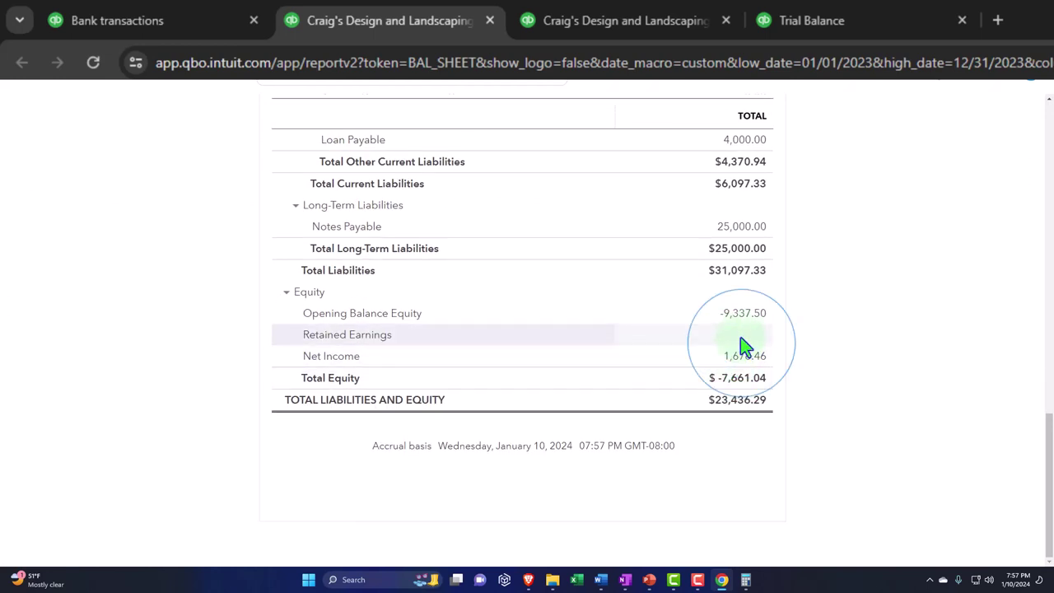
Go to the Trial Balance and begin editing its end date
{"action": "left_click", "coordinate": [861, 23]}
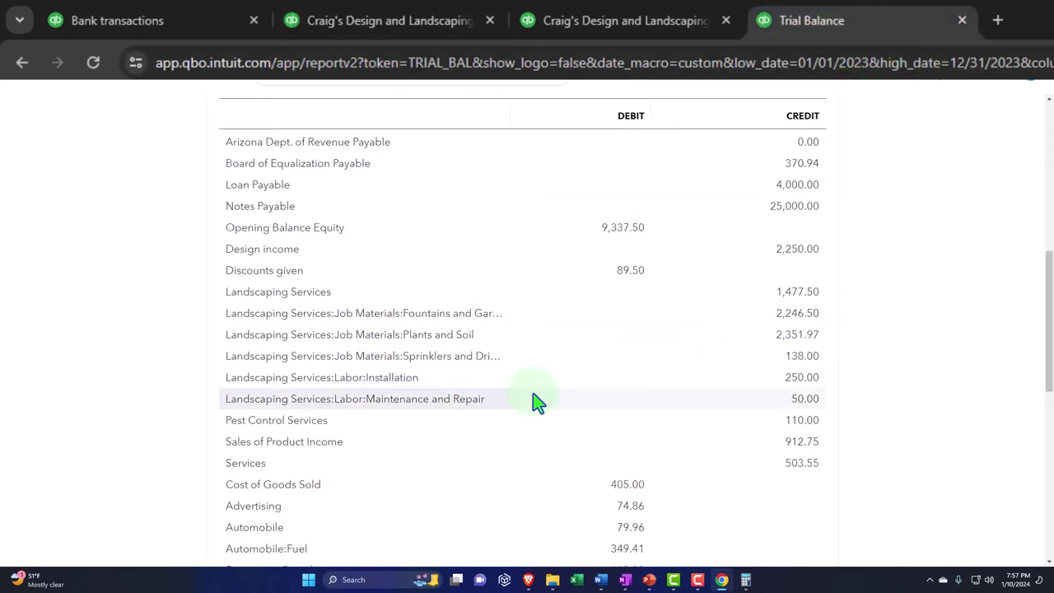
{"action": "scroll", "coordinate": [536, 401], "scroll_direction": "up", "scroll_amount": 7}
{"action": "left_click", "coordinate": [435, 201]}
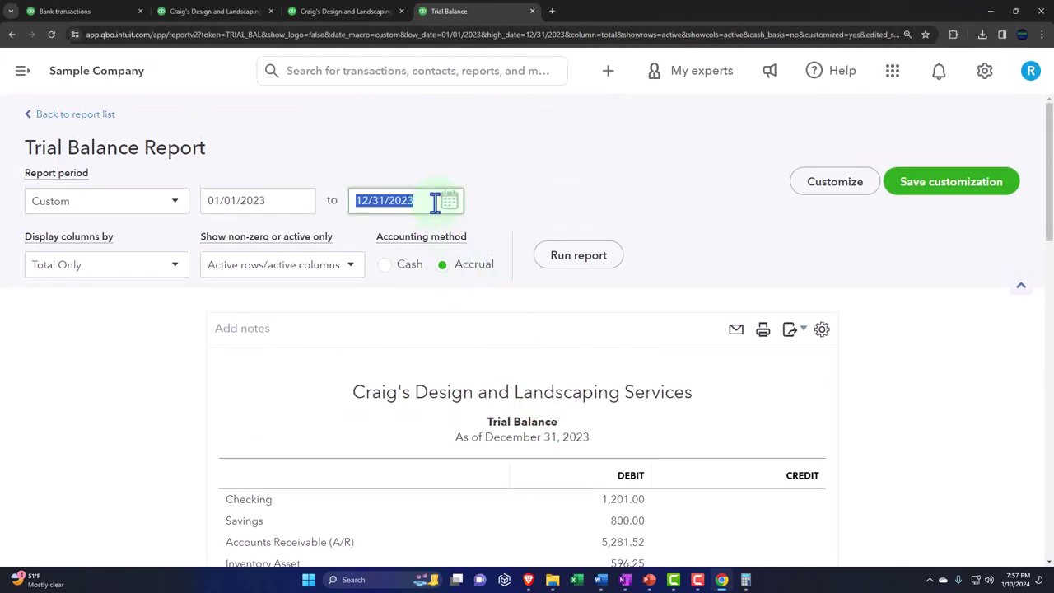
{"action": "type", "text": "01/01/2024"}
{"action": "left_click", "coordinate": [578, 255]}
{"action": "scroll", "coordinate": [557, 306], "scroll_direction": "down", "scroll_amount": 3}
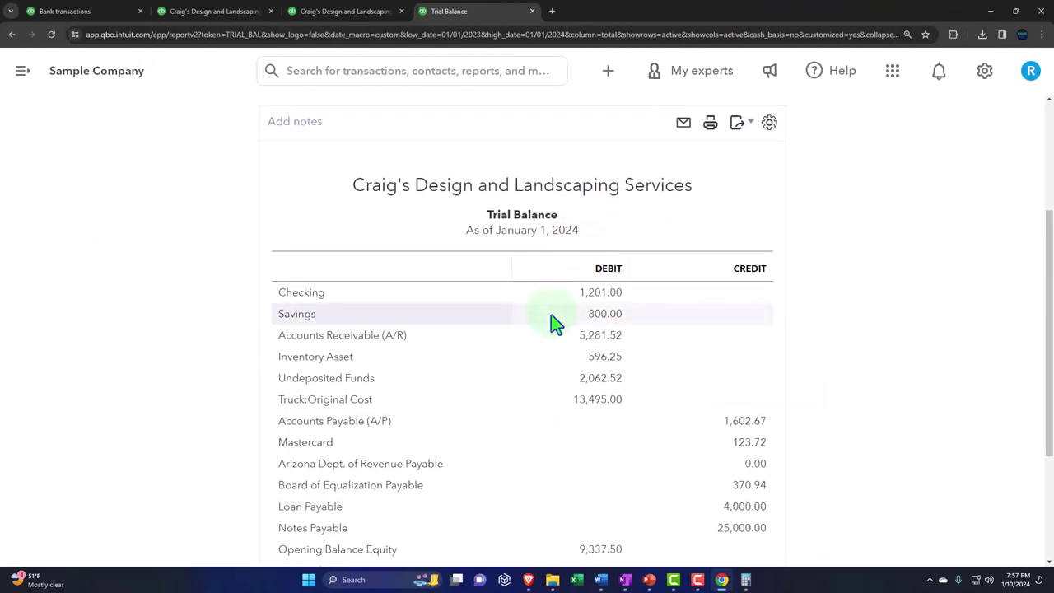
{"action": "scroll", "coordinate": [555, 324], "scroll_direction": "down", "scroll_amount": 3}
{"action": "scroll", "coordinate": [546, 409], "scroll_direction": "up", "scroll_amount": 2}
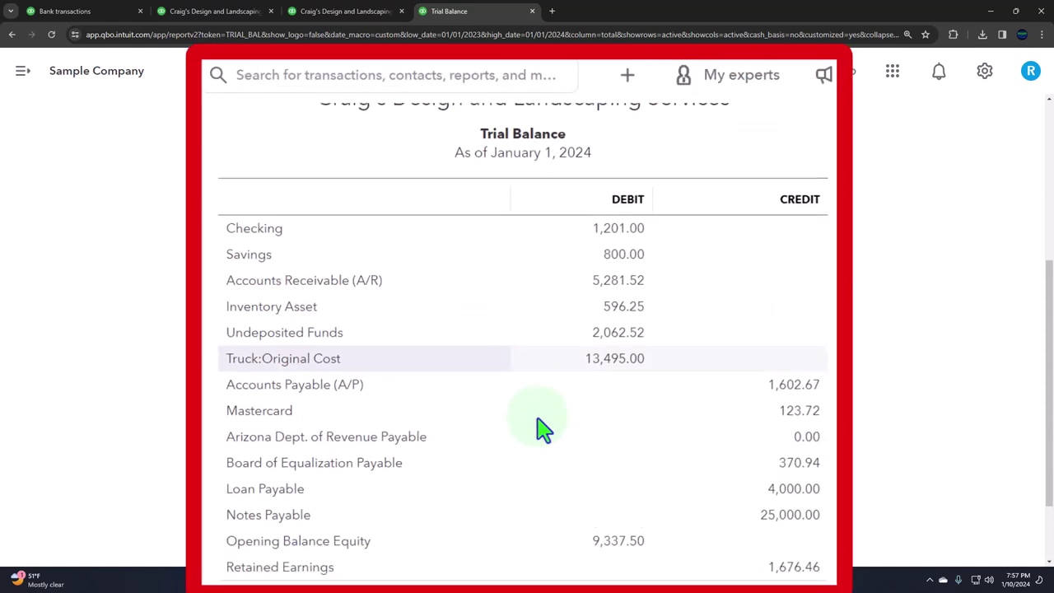
{"action": "scroll", "coordinate": [504, 492], "scroll_direction": "down", "scroll_amount": 1}
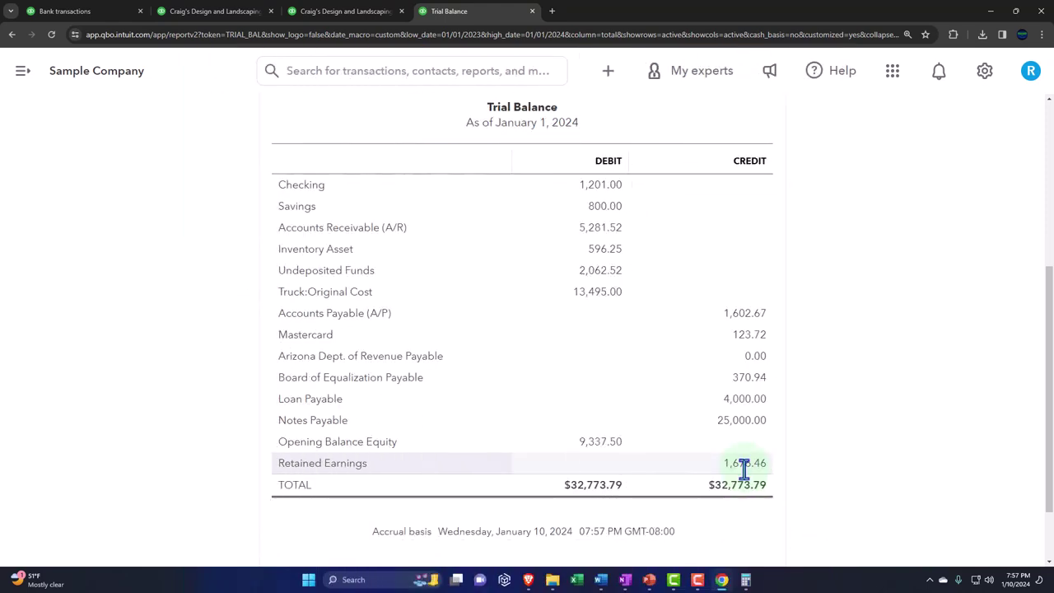
{"action": "scroll", "coordinate": [650, 426], "scroll_direction": "up", "scroll_amount": 5}
{"action": "left_click", "coordinate": [437, 199]}
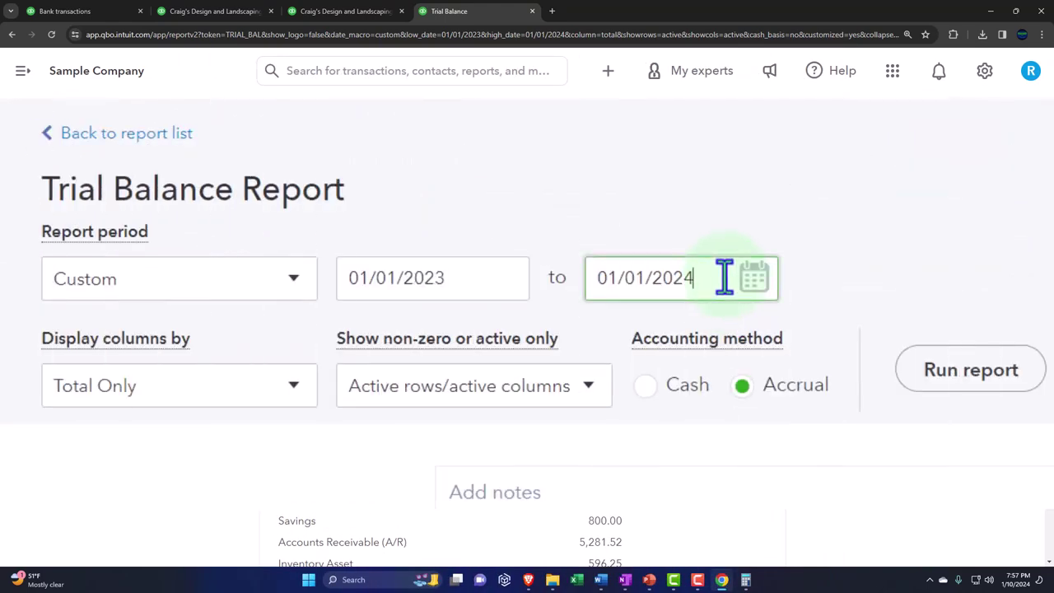
{"action": "key", "text": "minus"}
Rerun the Trial Balance as of 12/31/2023, review income rows, and compare Opening Balance Equity 9,337.50 on the Balance Sheet
{"action": "left_click", "coordinate": [959, 381]}
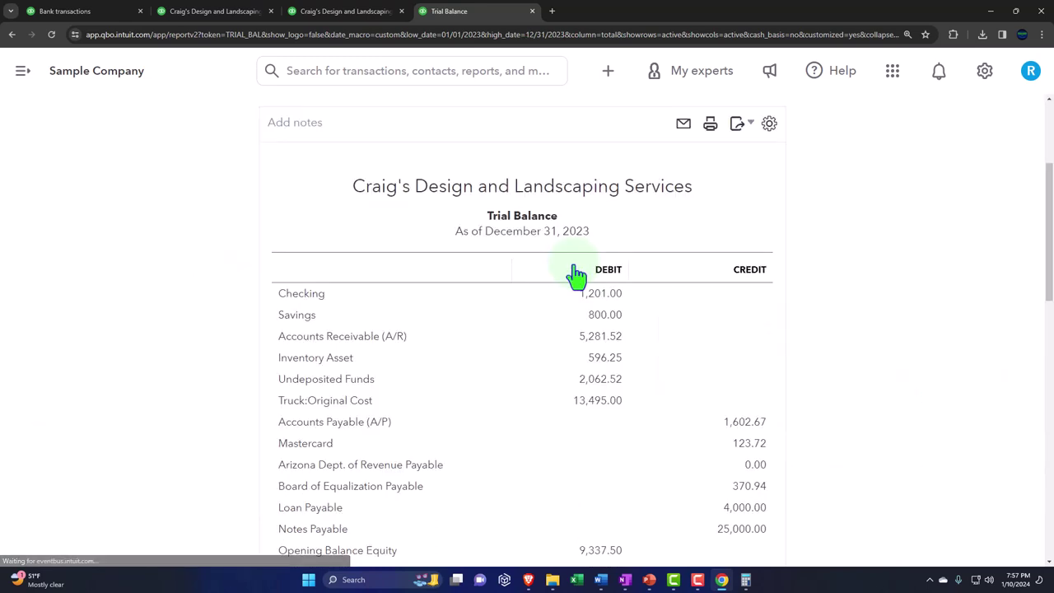
{"action": "scroll", "coordinate": [588, 337], "scroll_direction": "down", "scroll_amount": 3}
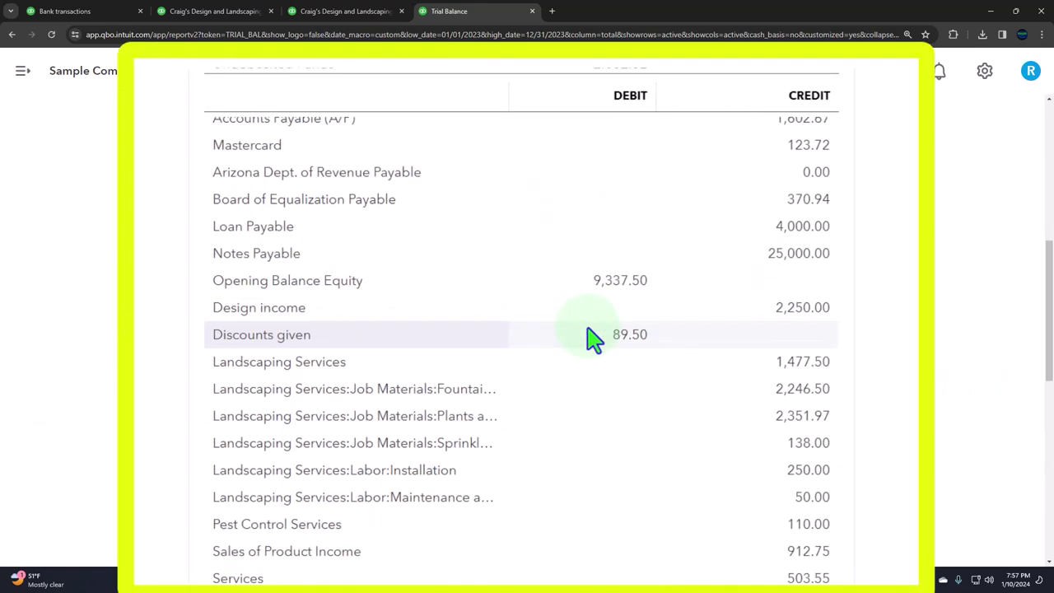
{"action": "scroll", "coordinate": [594, 338], "scroll_direction": "down", "scroll_amount": 1}
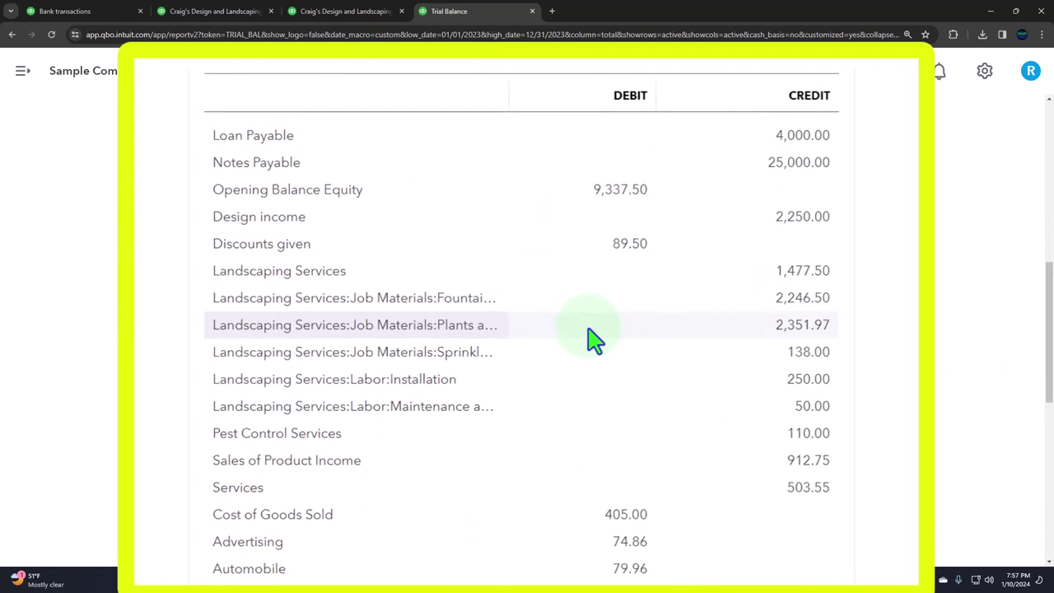
{"action": "scroll", "coordinate": [591, 339], "scroll_direction": "down", "scroll_amount": 1}
{"action": "scroll", "coordinate": [593, 344], "scroll_direction": "up", "scroll_amount": 1}
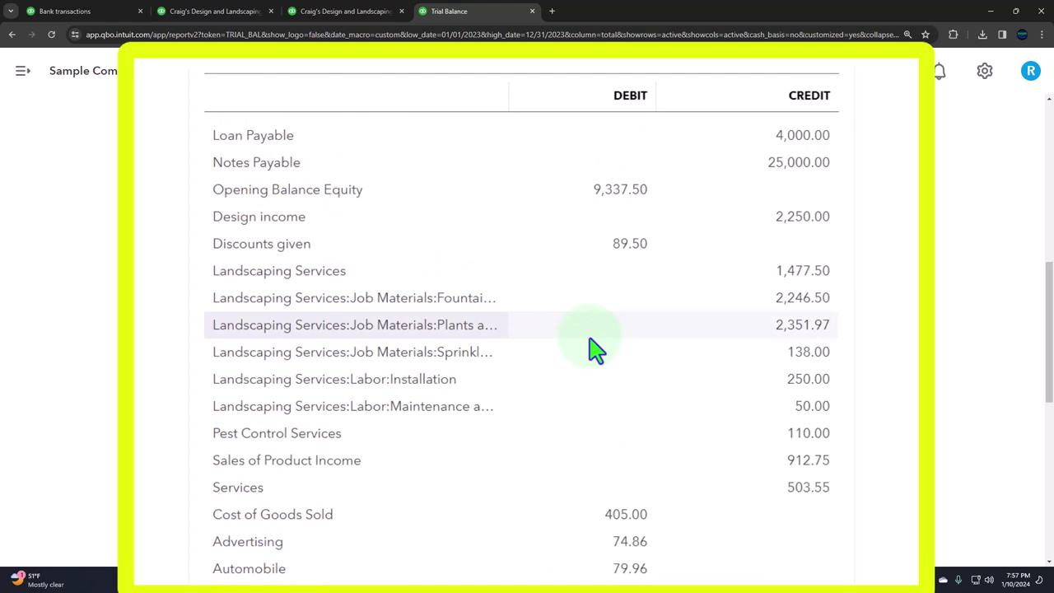
{"action": "scroll", "coordinate": [595, 350], "scroll_direction": "up", "scroll_amount": 1}
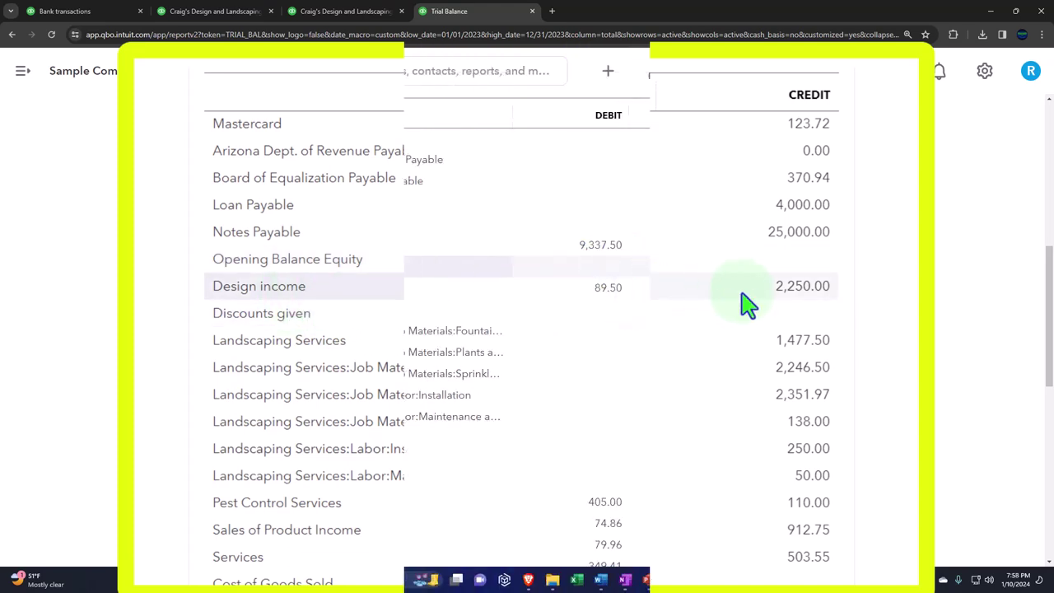
{"action": "left_click", "coordinate": [224, 14]}
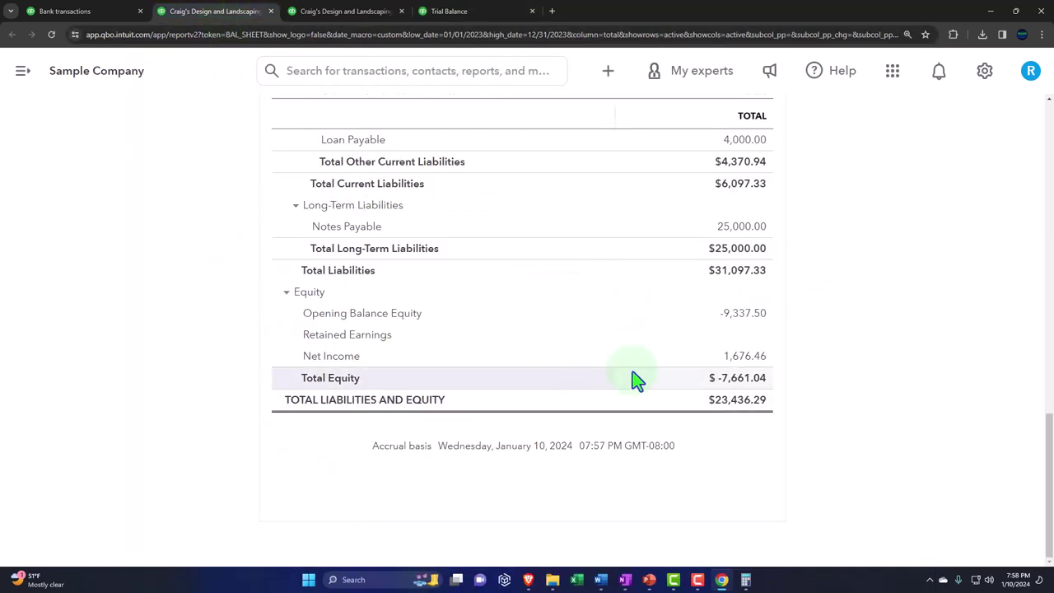
{"action": "left_click", "coordinate": [466, 12]}
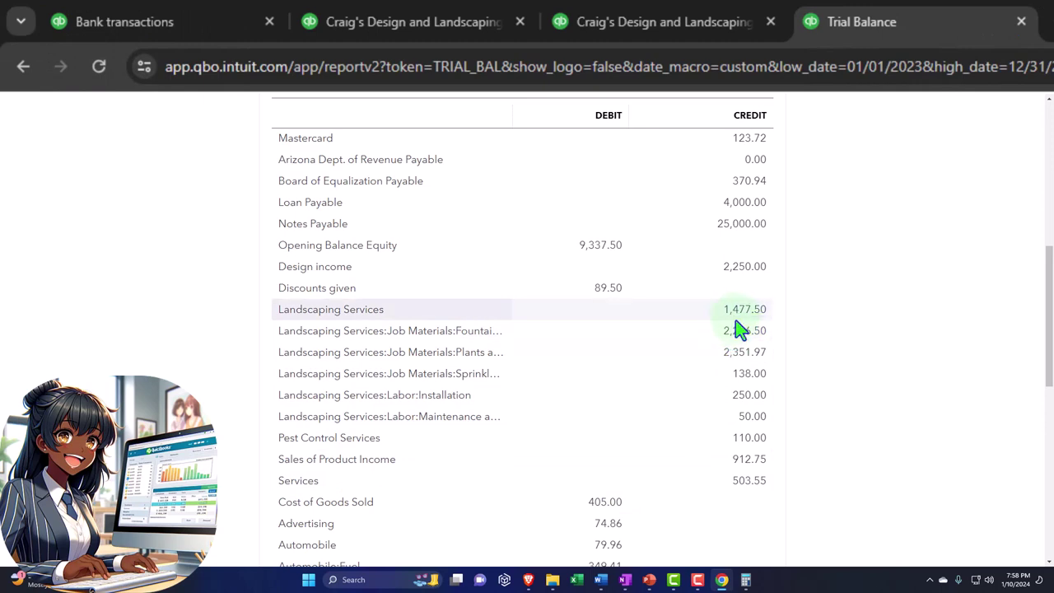
{"action": "scroll", "coordinate": [739, 329], "scroll_direction": "down", "scroll_amount": 3}
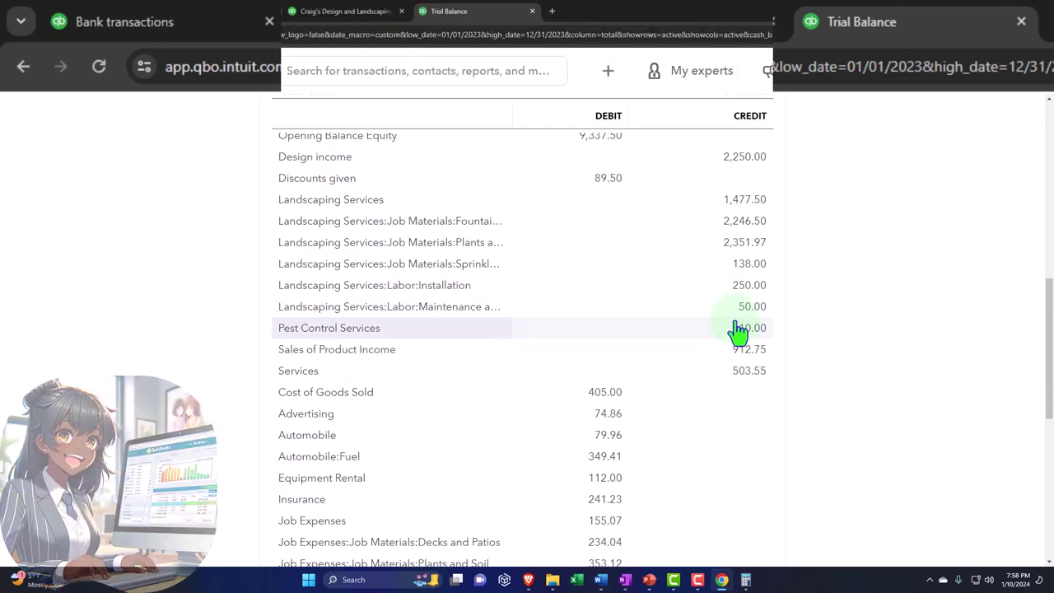
{"action": "scroll", "coordinate": [741, 338], "scroll_direction": "down", "scroll_amount": 2}
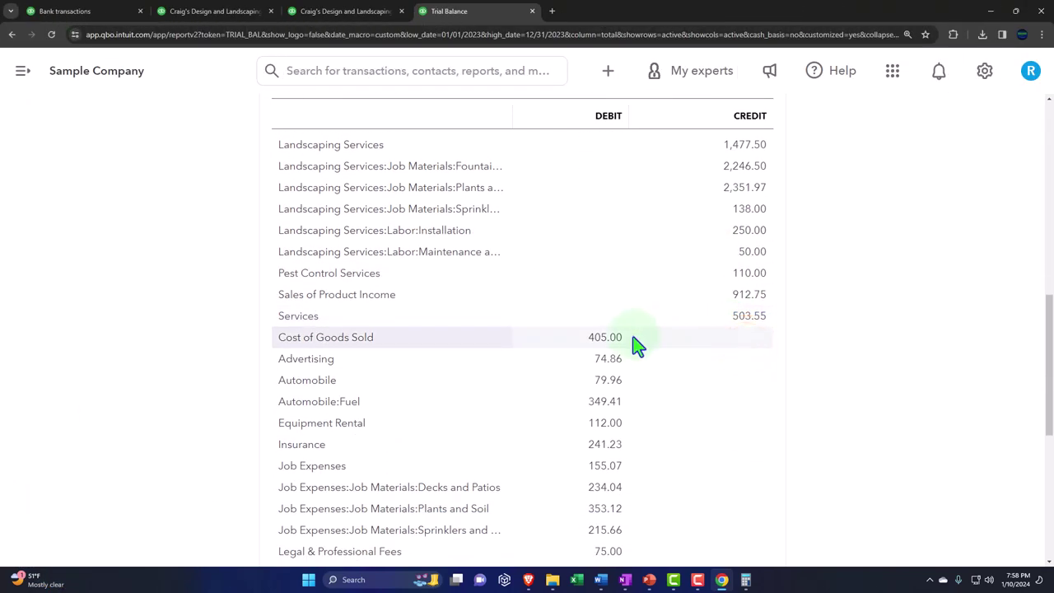
{"action": "scroll", "coordinate": [613, 375], "scroll_direction": "down", "scroll_amount": 5}
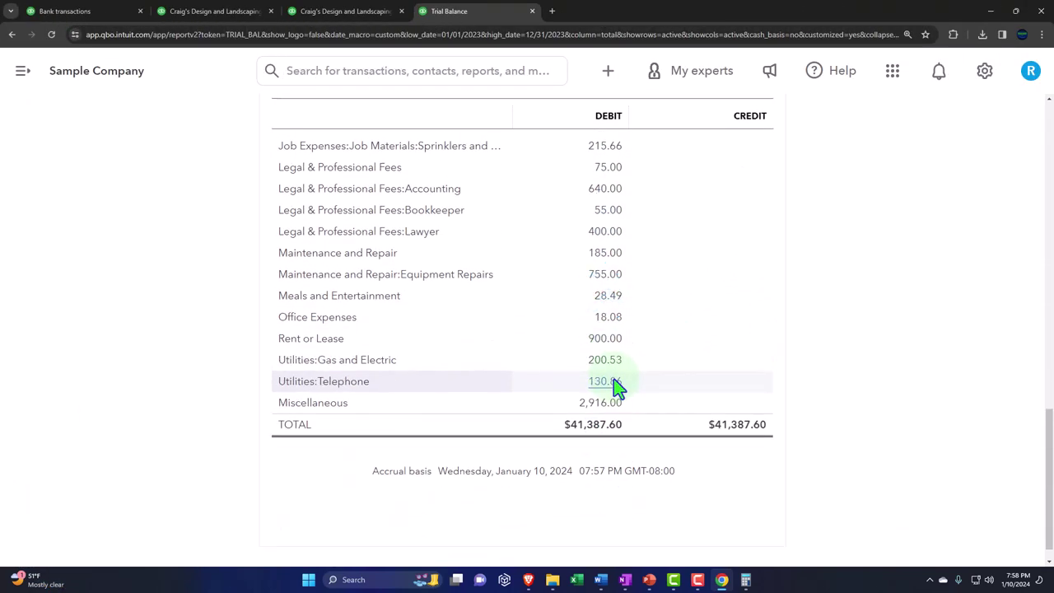
{"action": "left_click", "coordinate": [345, 11]}
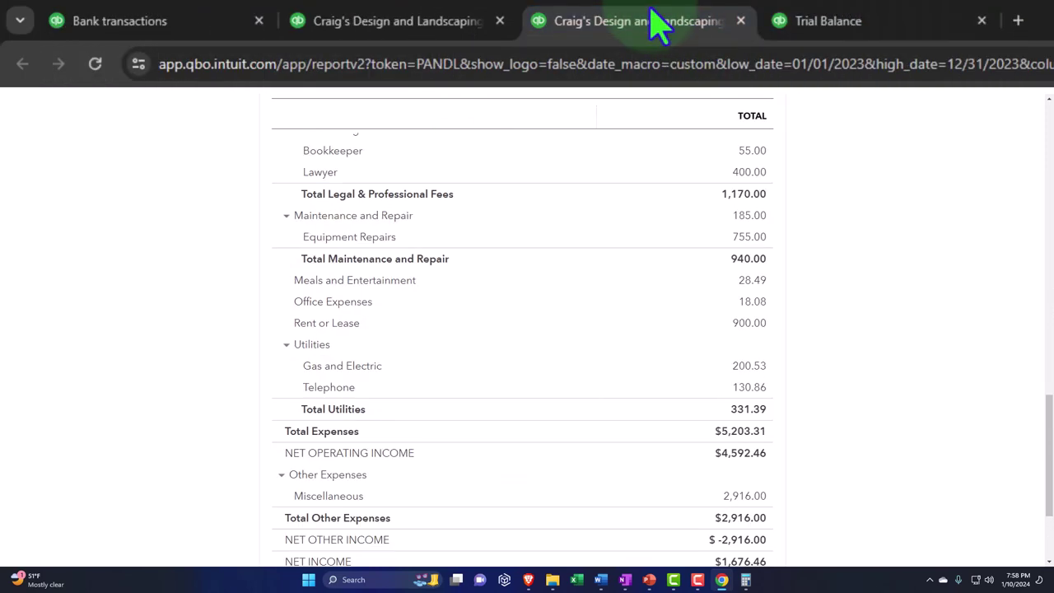
{"action": "left_click", "coordinate": [462, 21]}
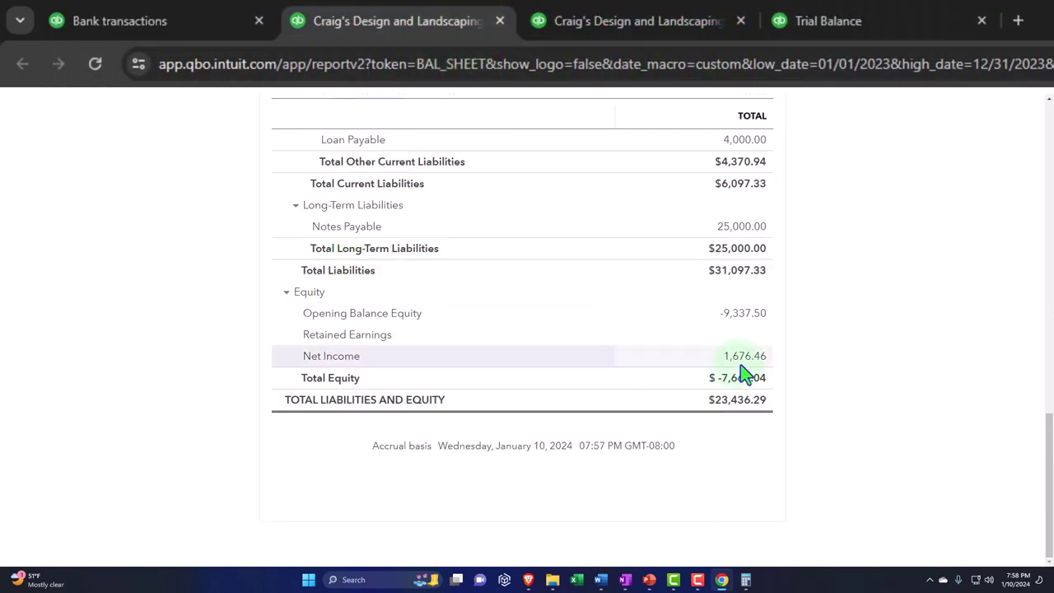
{"action": "left_click", "coordinate": [835, 23]}
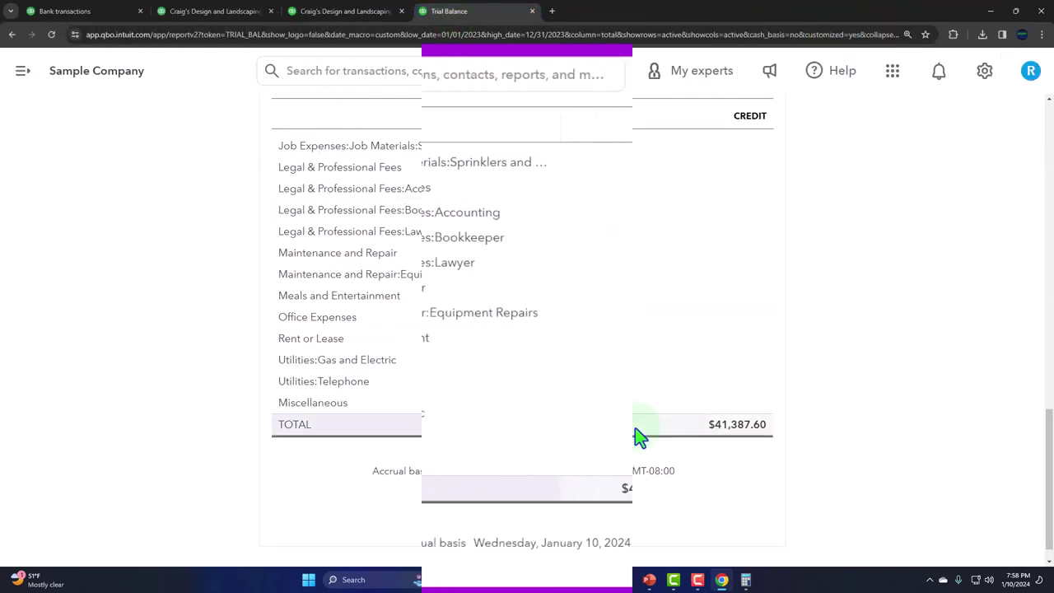
{"action": "scroll", "coordinate": [640, 432], "scroll_direction": "up", "scroll_amount": 6}
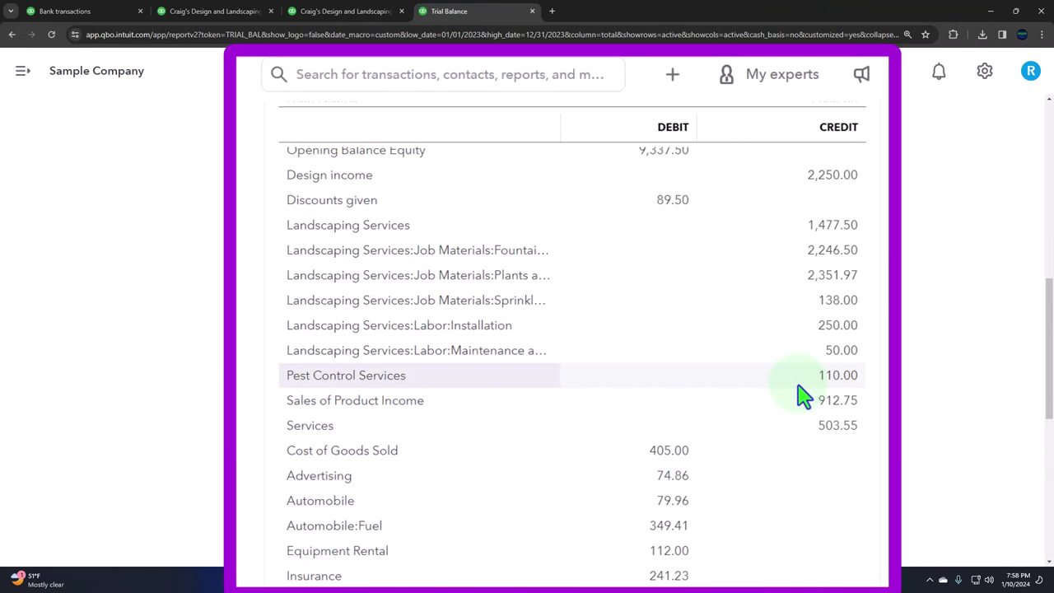
{"action": "scroll", "coordinate": [803, 397], "scroll_direction": "up", "scroll_amount": 2}
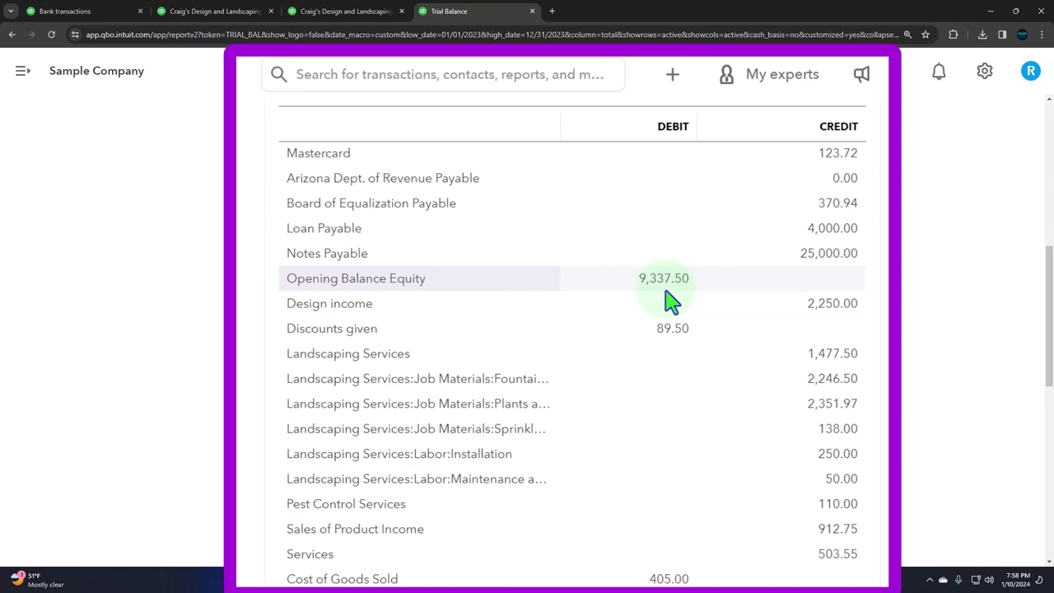
{"action": "scroll", "coordinate": [605, 272], "scroll_direction": "up", "scroll_amount": 10}
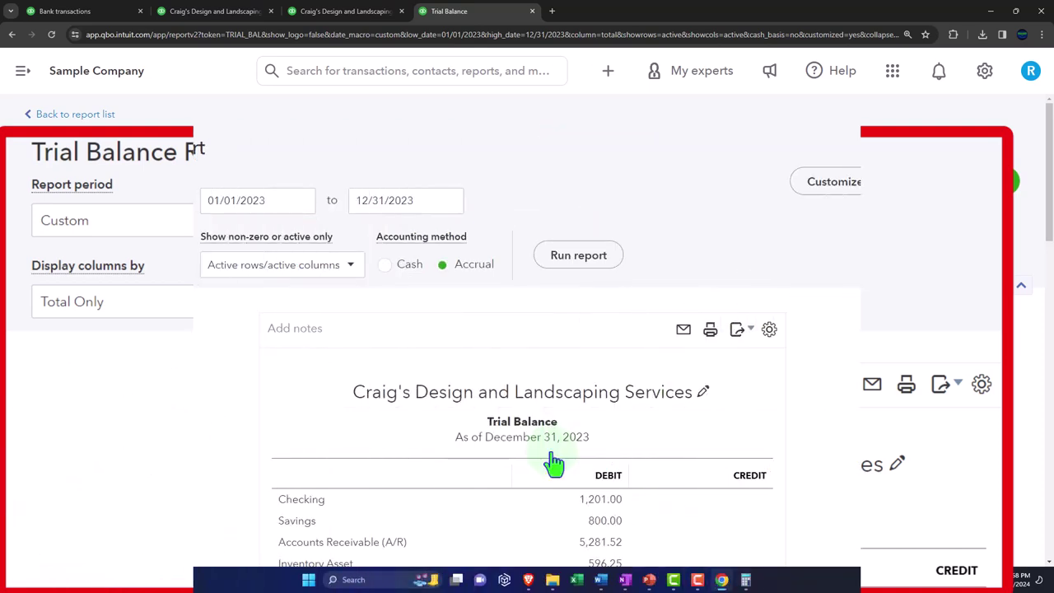
Scroll through the Trial Balance rows to review its figures
{"action": "scroll", "coordinate": [553, 462], "scroll_direction": "down", "scroll_amount": 3}
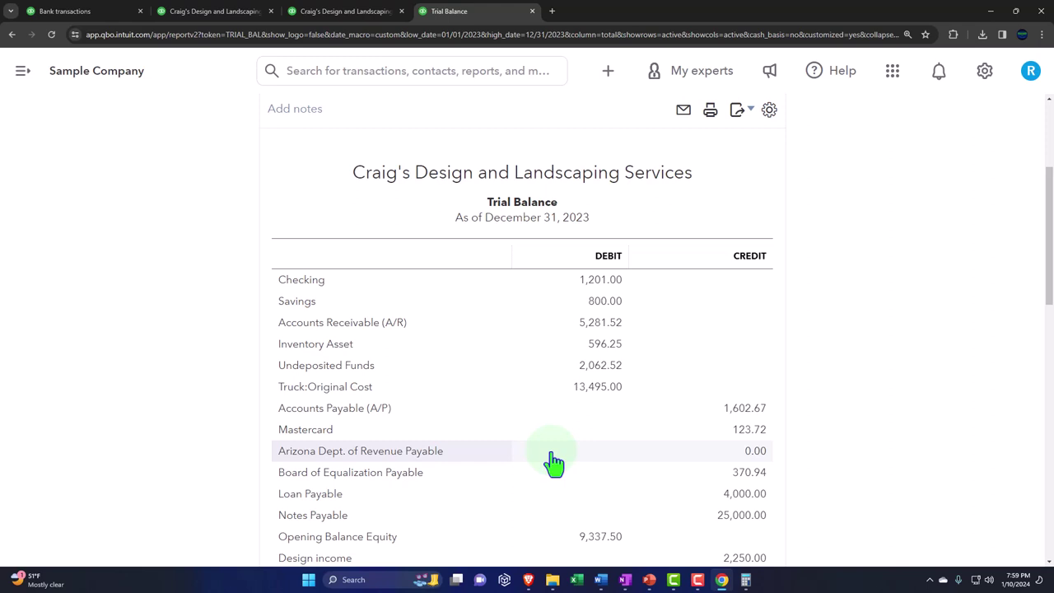
{"action": "left_click", "coordinate": [547, 240]}
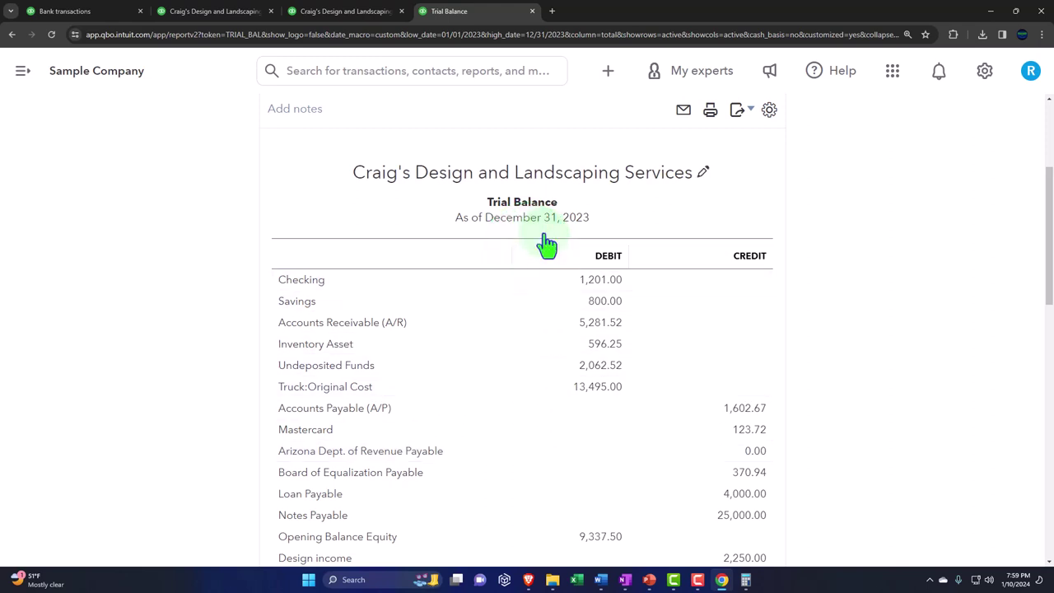
{"action": "scroll", "coordinate": [547, 244], "scroll_direction": "down", "scroll_amount": 3}
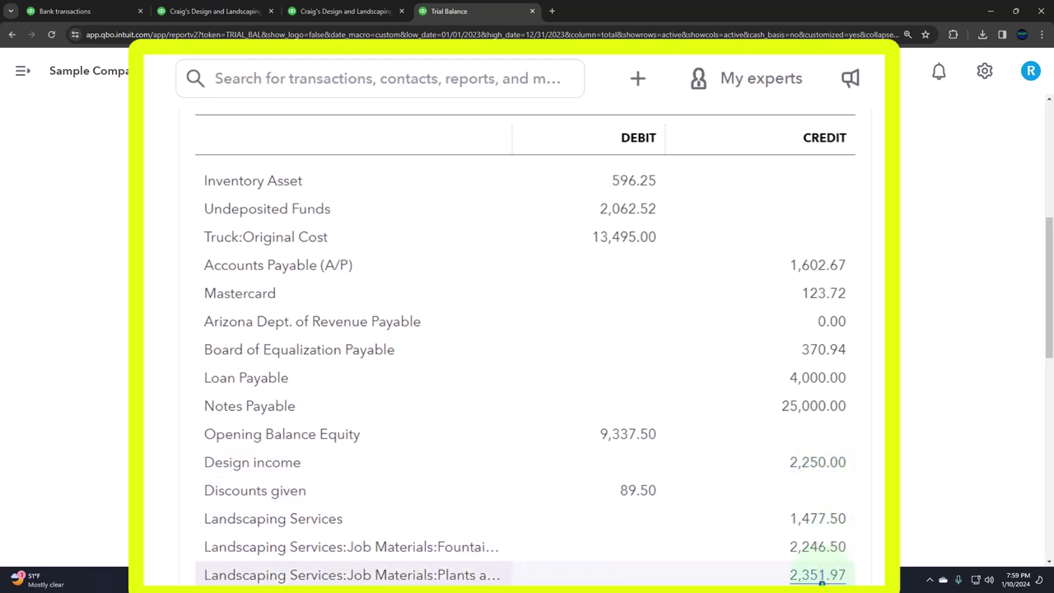
{"action": "scroll", "coordinate": [820, 580], "scroll_direction": "down", "scroll_amount": 8}
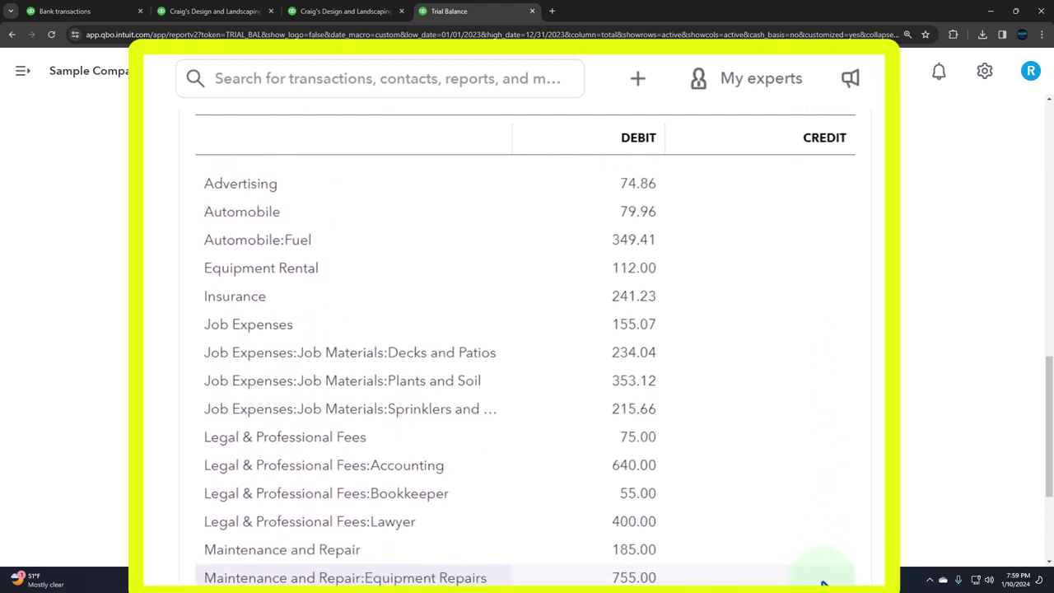
{"action": "scroll", "coordinate": [821, 580], "scroll_direction": "down", "scroll_amount": 3}
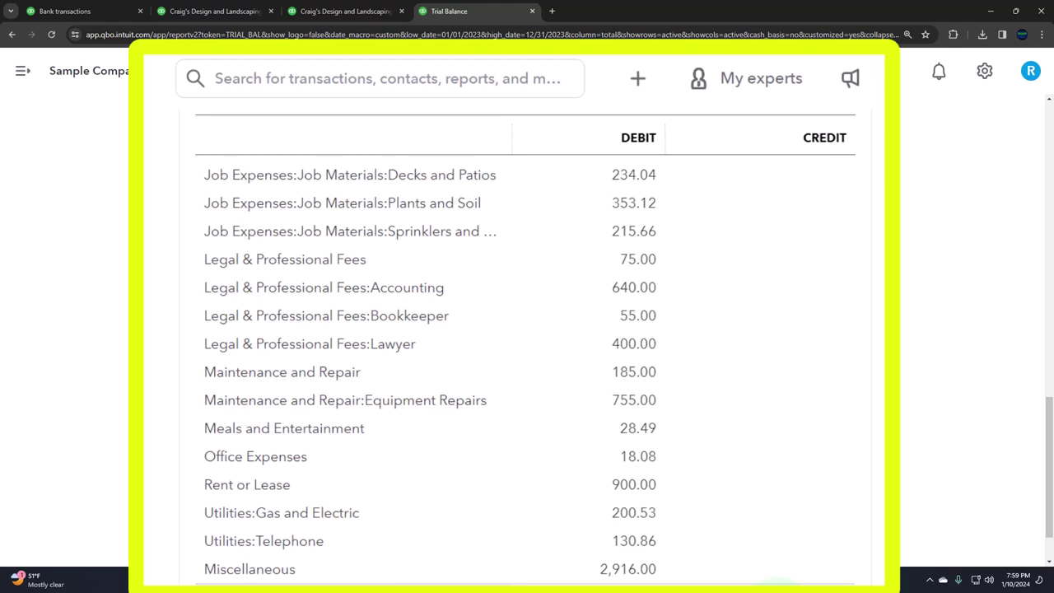
{"action": "scroll", "coordinate": [527, 371], "scroll_direction": "up", "scroll_amount": 5}
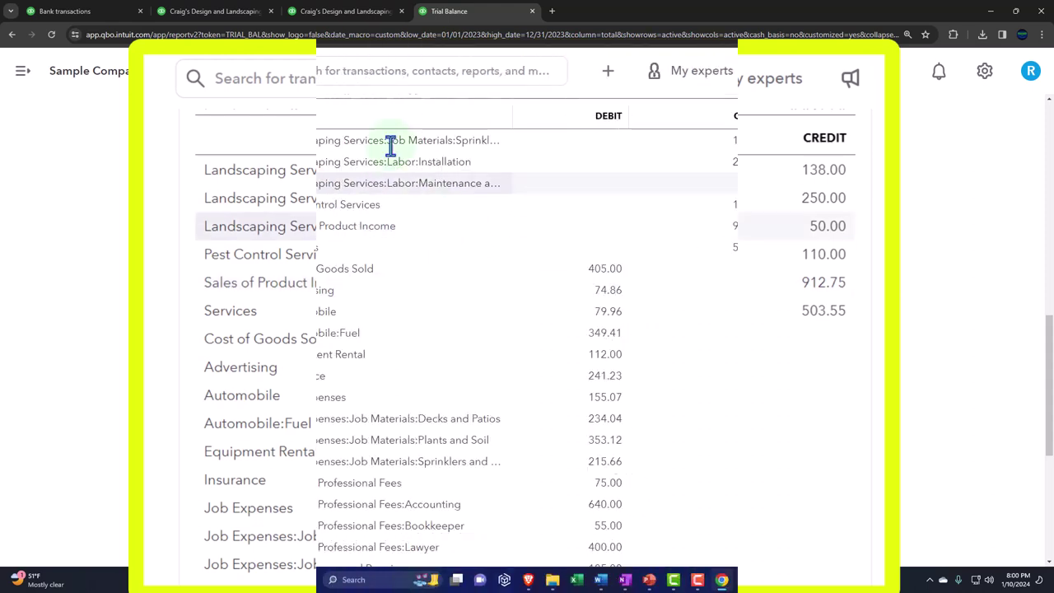
Go to the Profit and Loss and find NET INCOME $1,676.46
{"action": "left_click", "coordinate": [228, 11]}
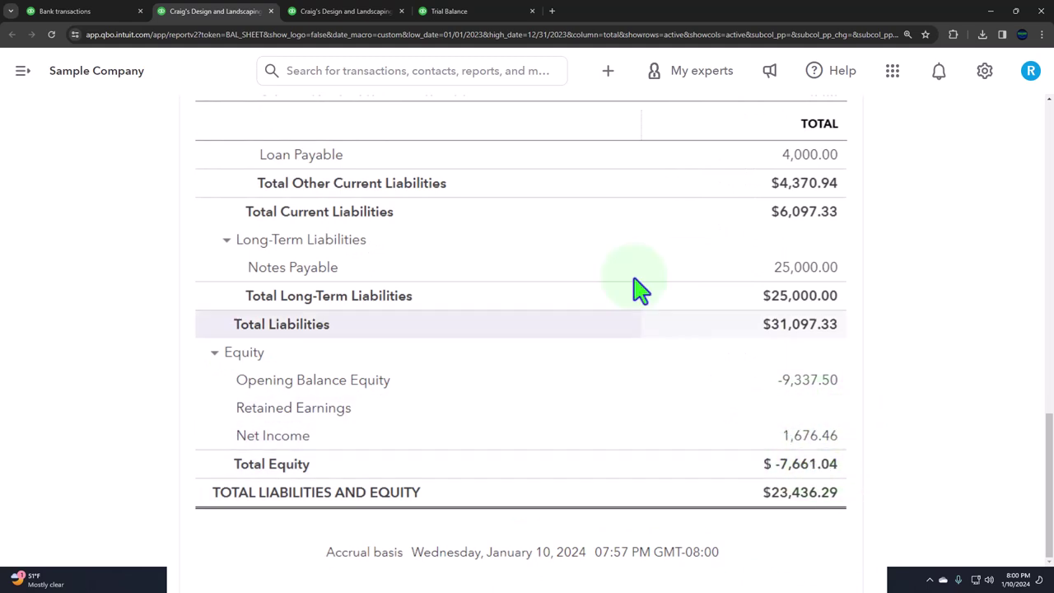
{"action": "left_click", "coordinate": [334, 11]}
{"action": "scroll", "coordinate": [370, 503], "scroll_direction": "down", "scroll_amount": 3}
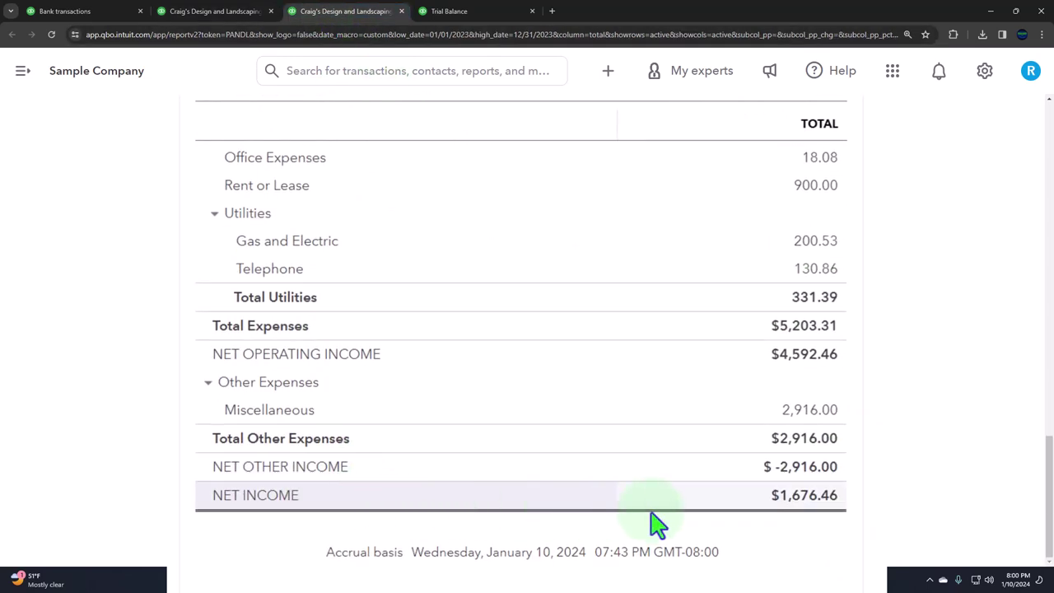
Rerun the Profit and Loss with a 12/01/2023 start date and review the December figures
{"action": "scroll", "coordinate": [576, 420], "scroll_direction": "up", "scroll_amount": 15}
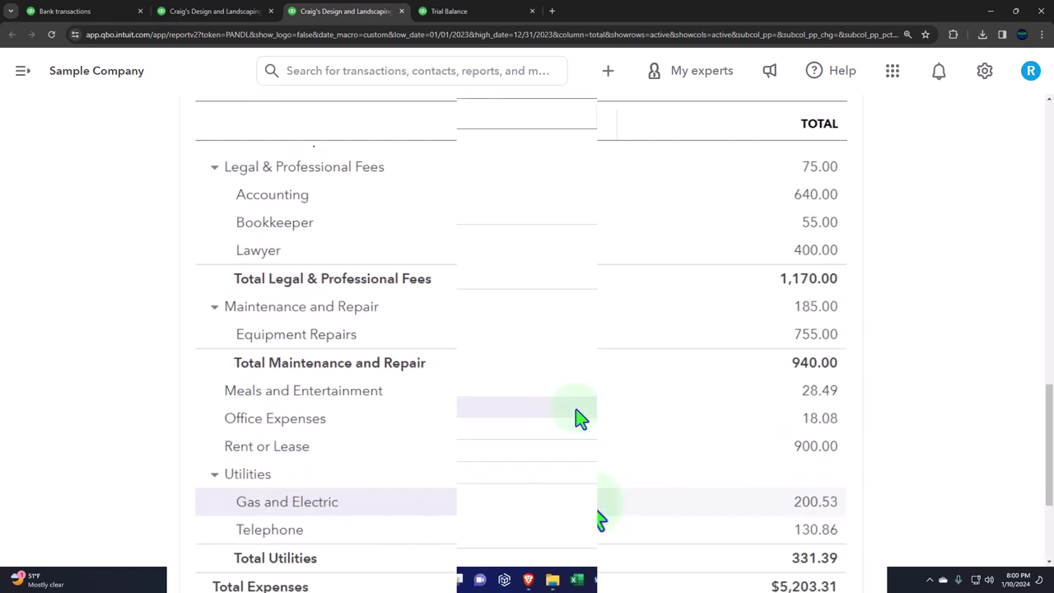
{"action": "left_click", "coordinate": [370, 231]}
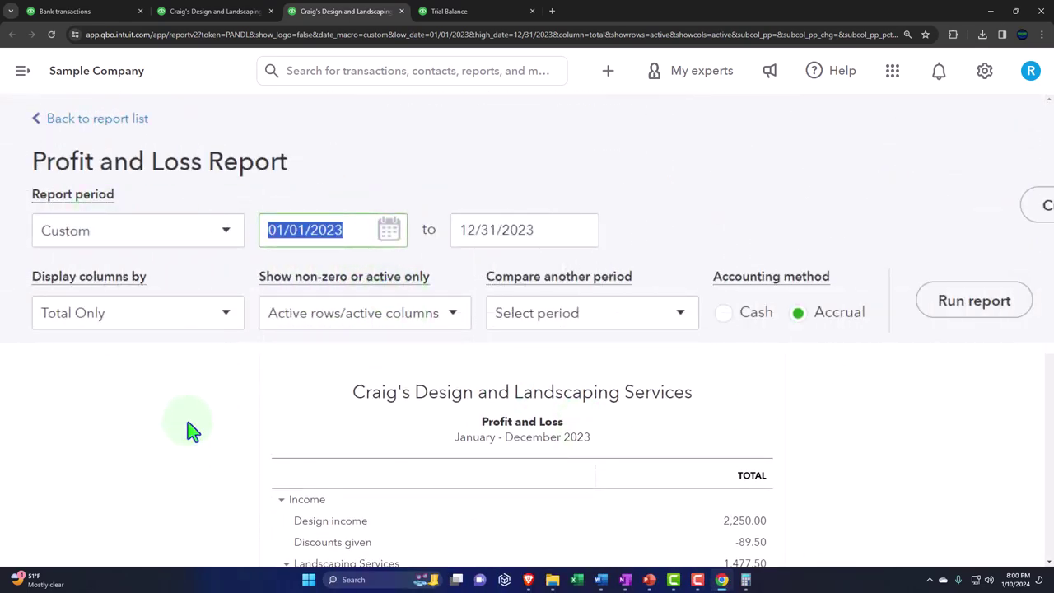
{"action": "type", "text": "120123"}
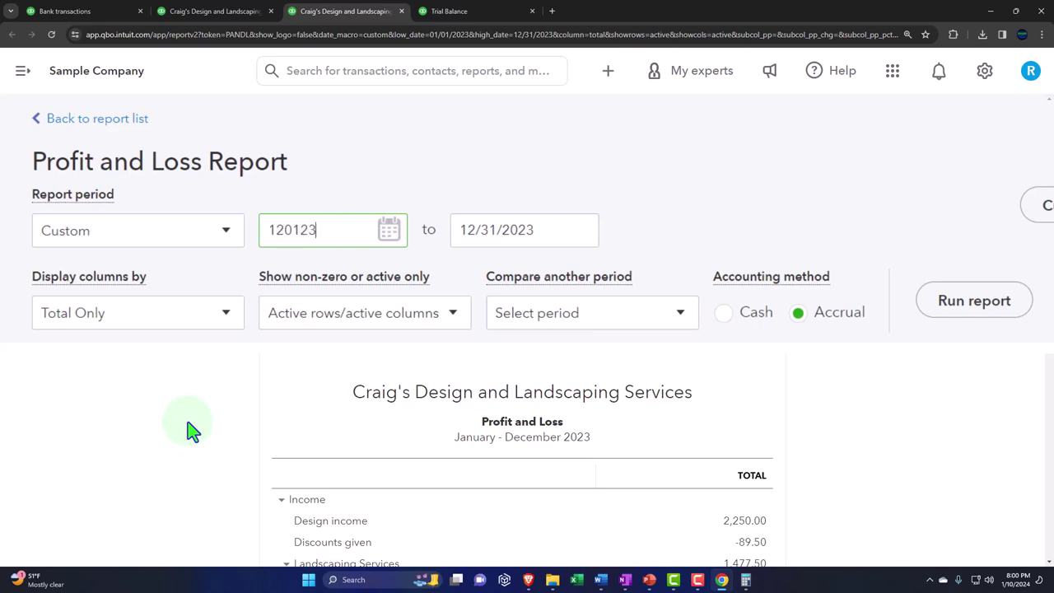
{"action": "key", "text": "Tab"}
{"action": "left_click", "coordinate": [755, 262]}
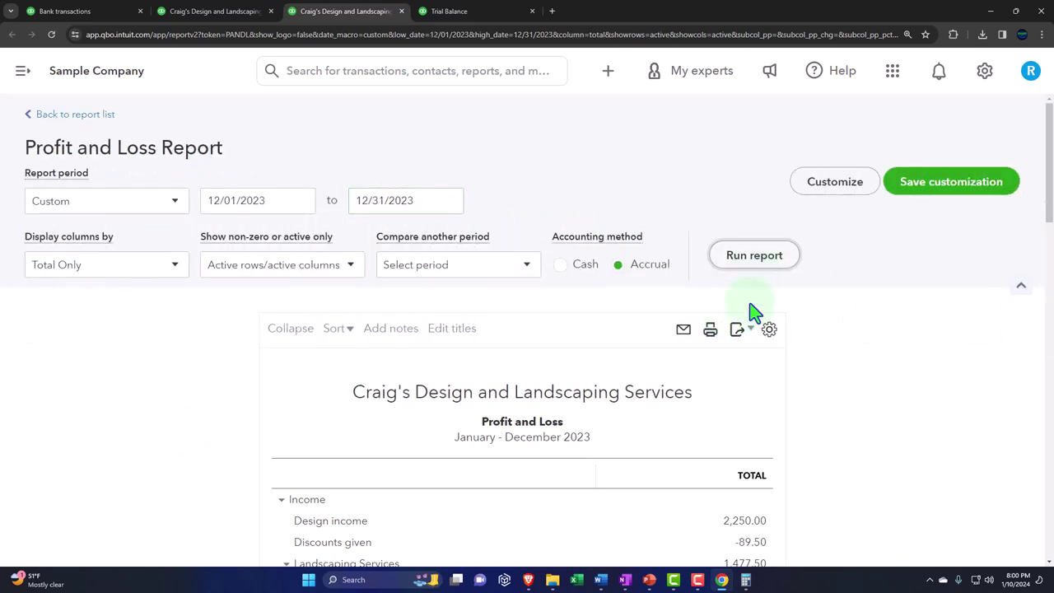
{"action": "scroll", "coordinate": [750, 322], "scroll_direction": "down", "scroll_amount": 5}
{"action": "scroll", "coordinate": [823, 346], "scroll_direction": "down", "scroll_amount": 10}
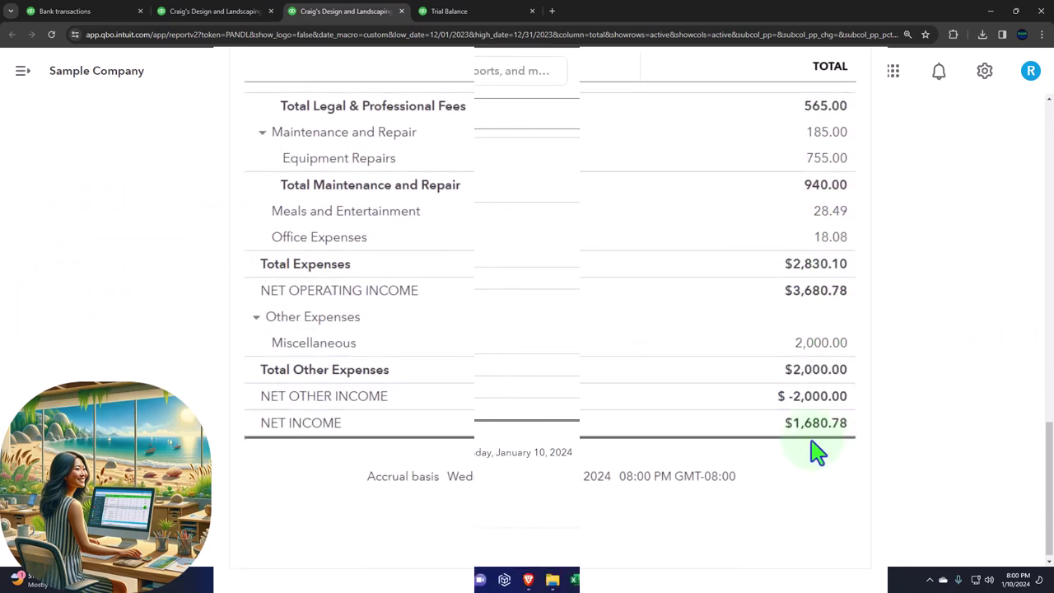
{"action": "scroll", "coordinate": [753, 445], "scroll_direction": "up", "scroll_amount": 5}
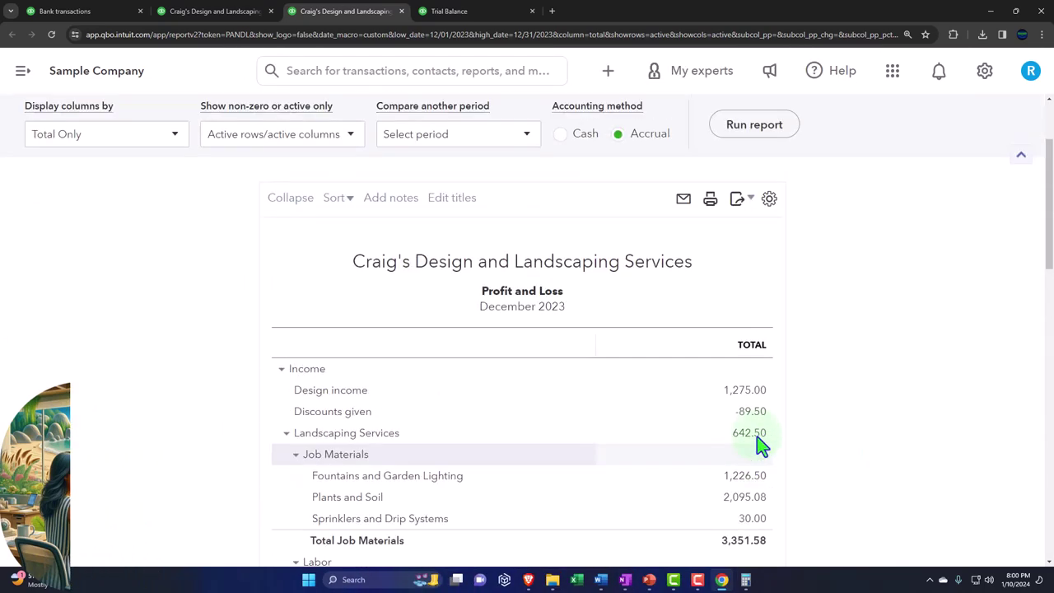
{"action": "scroll", "coordinate": [757, 444], "scroll_direction": "up", "scroll_amount": 3}
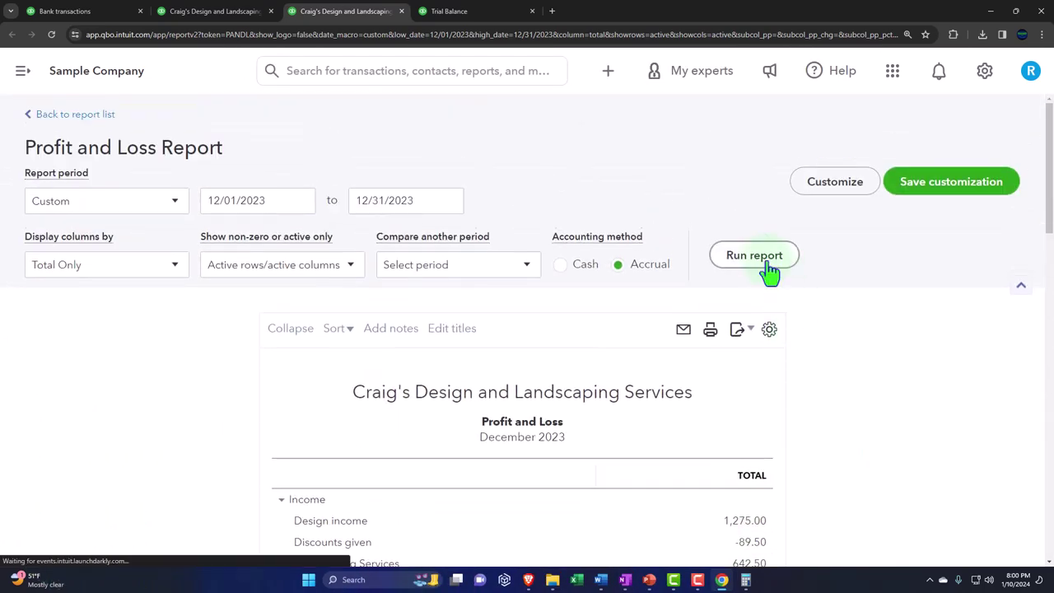
{"action": "left_click", "coordinate": [764, 265]}
{"action": "scroll", "coordinate": [765, 266], "scroll_direction": "down", "scroll_amount": 3}
{"action": "scroll", "coordinate": [751, 376], "scroll_direction": "down", "scroll_amount": 12}
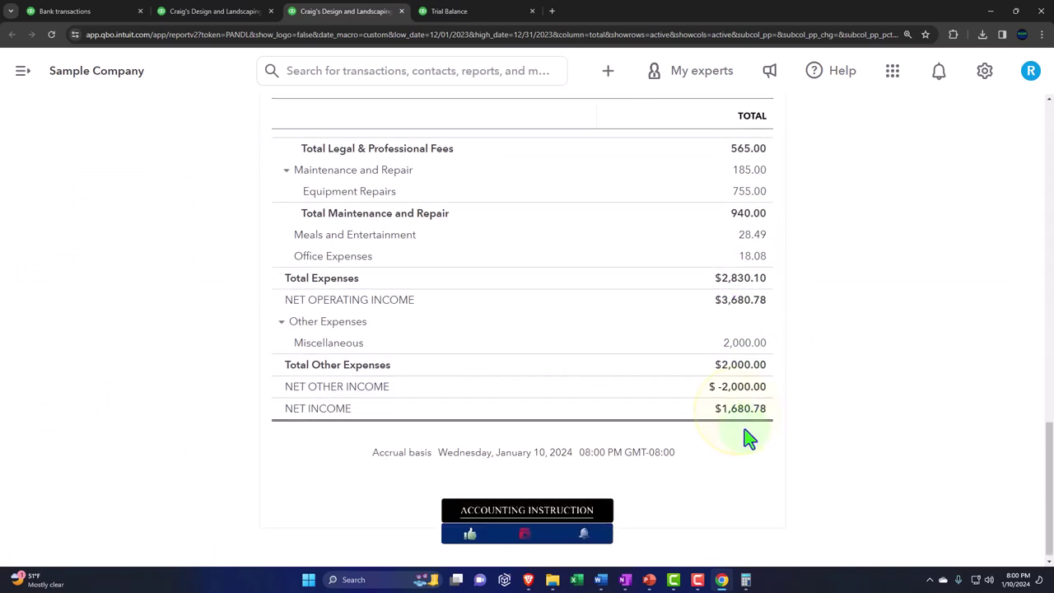
{"action": "scroll", "coordinate": [749, 452], "scroll_direction": "up", "scroll_amount": 15}
{"action": "scroll", "coordinate": [738, 444], "scroll_direction": "up", "scroll_amount": 1}
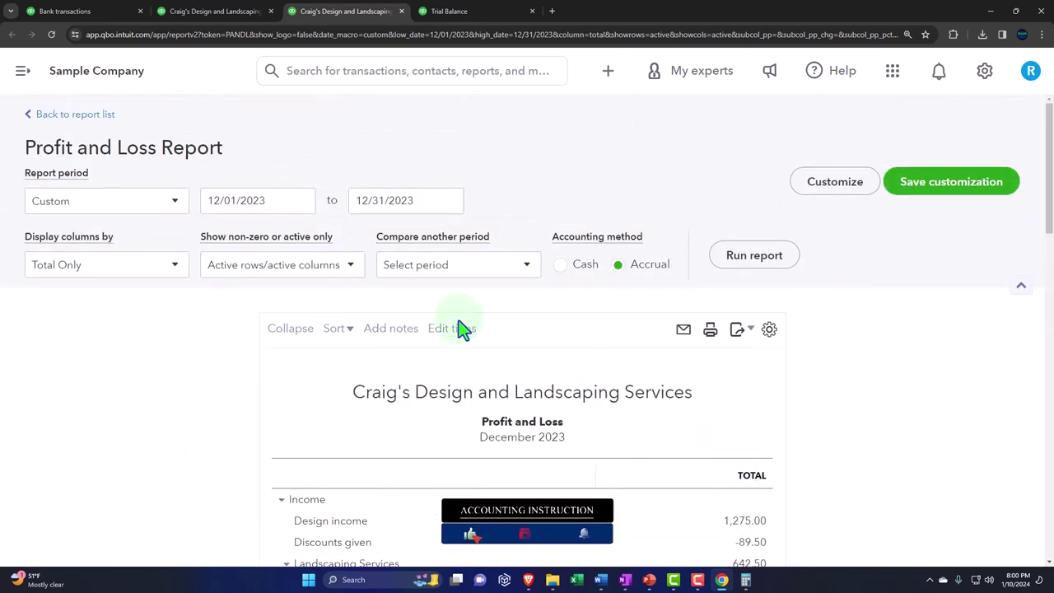
Change the start date to 01/01/2023 and rerun the report for all of 2023
{"action": "left_click", "coordinate": [278, 200]}
{"action": "type", "text": "010123"}
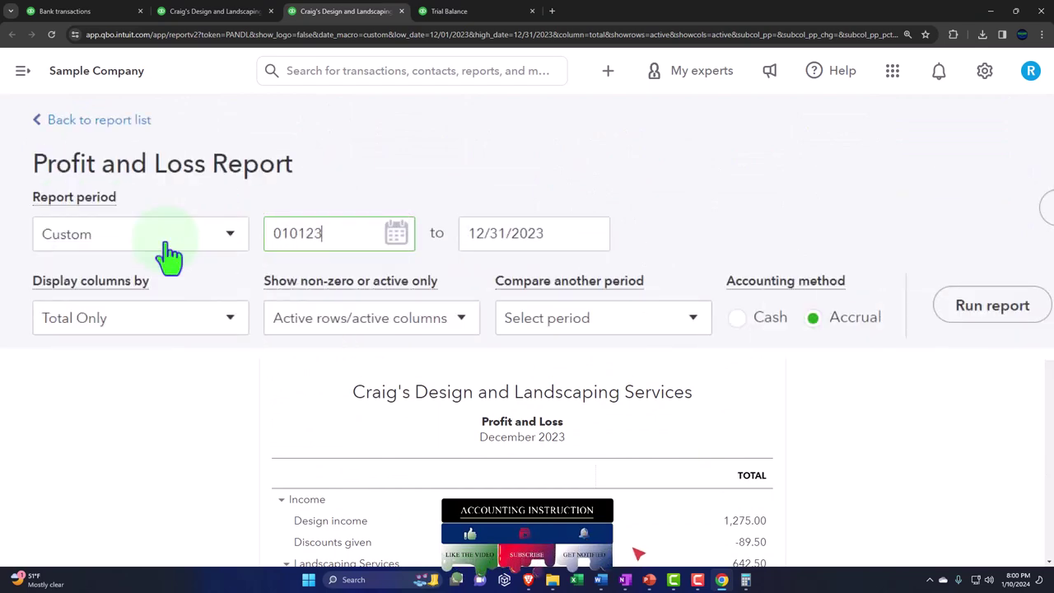
{"action": "key", "text": "Tab"}
{"action": "left_click", "coordinate": [964, 318]}
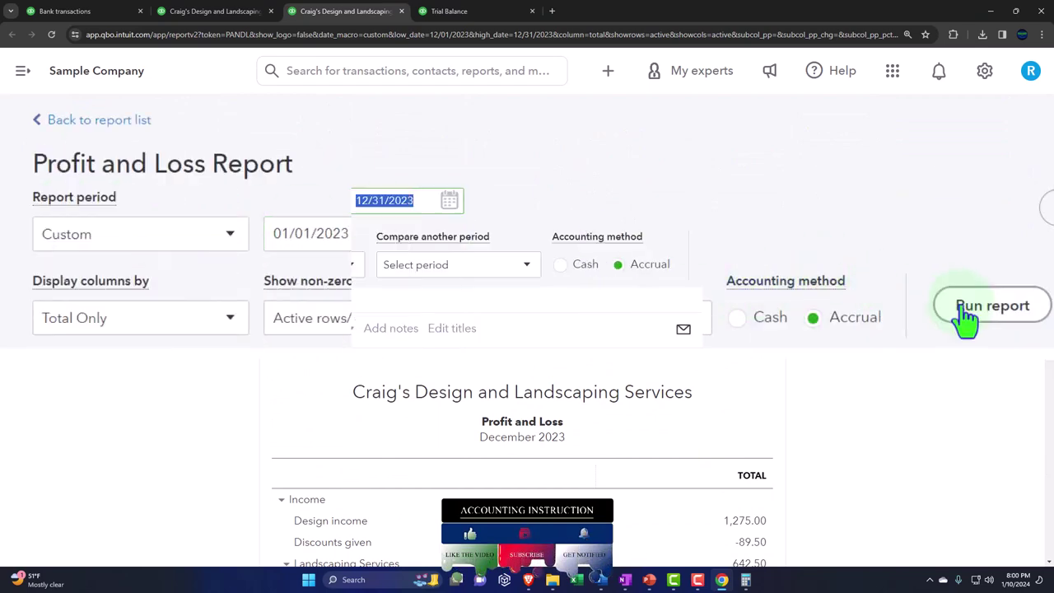
{"action": "scroll", "coordinate": [753, 396], "scroll_direction": "down", "scroll_amount": 3}
{"action": "scroll", "coordinate": [756, 396], "scroll_direction": "down", "scroll_amount": 15}
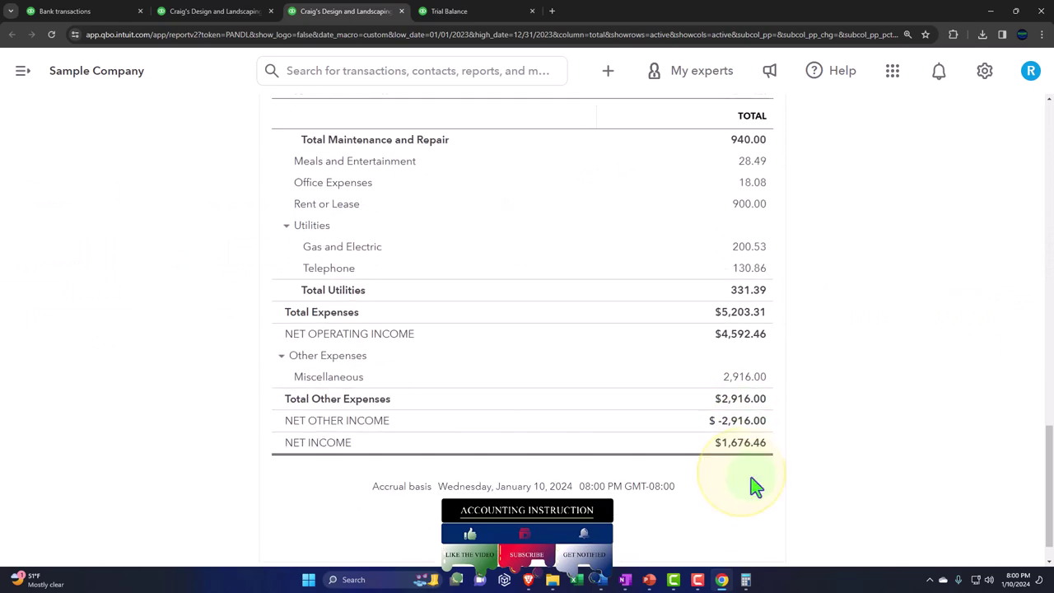
{"action": "scroll", "coordinate": [737, 442], "scroll_direction": "up", "scroll_amount": 15}
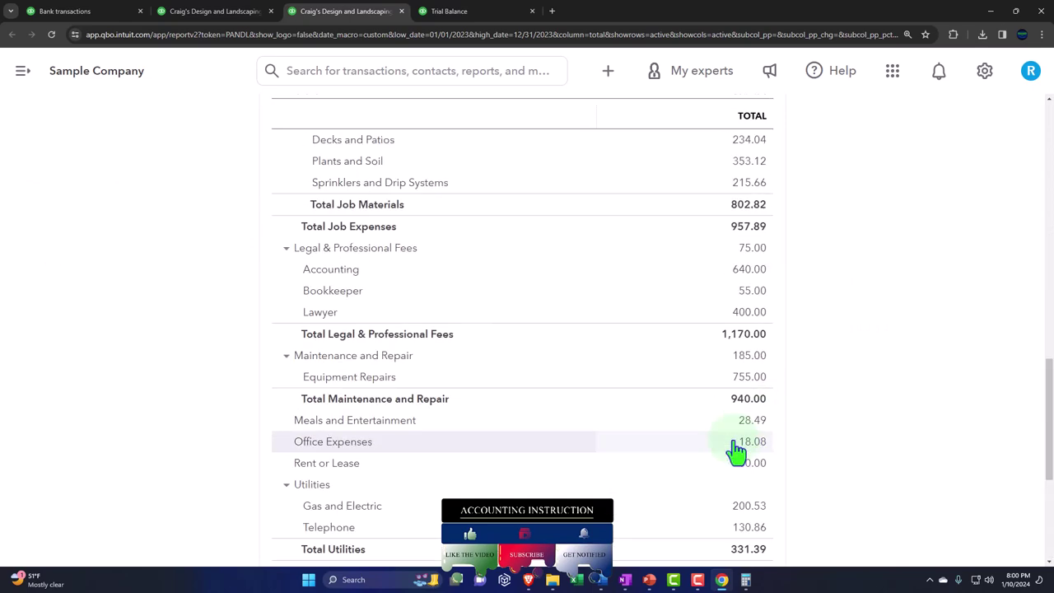
Replace the start date with 12/31/2023 and rerun the Profit and Loss
{"action": "left_click", "coordinate": [304, 206]}
{"action": "left_click_drag", "start_coordinate": [305, 206], "coordinate": [154, 212]}
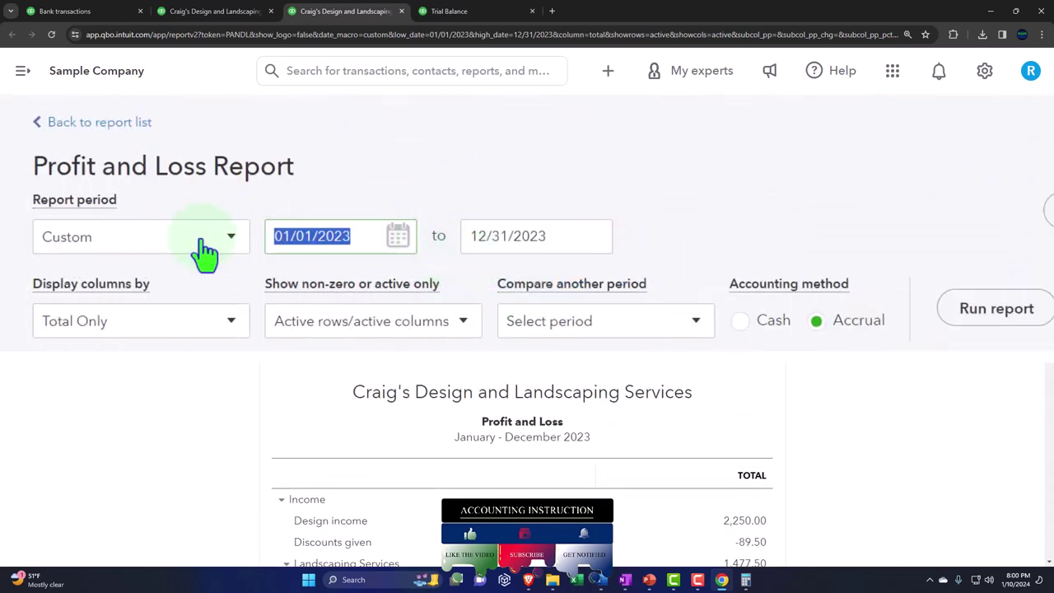
{"action": "type", "text": "12/31/2023"}
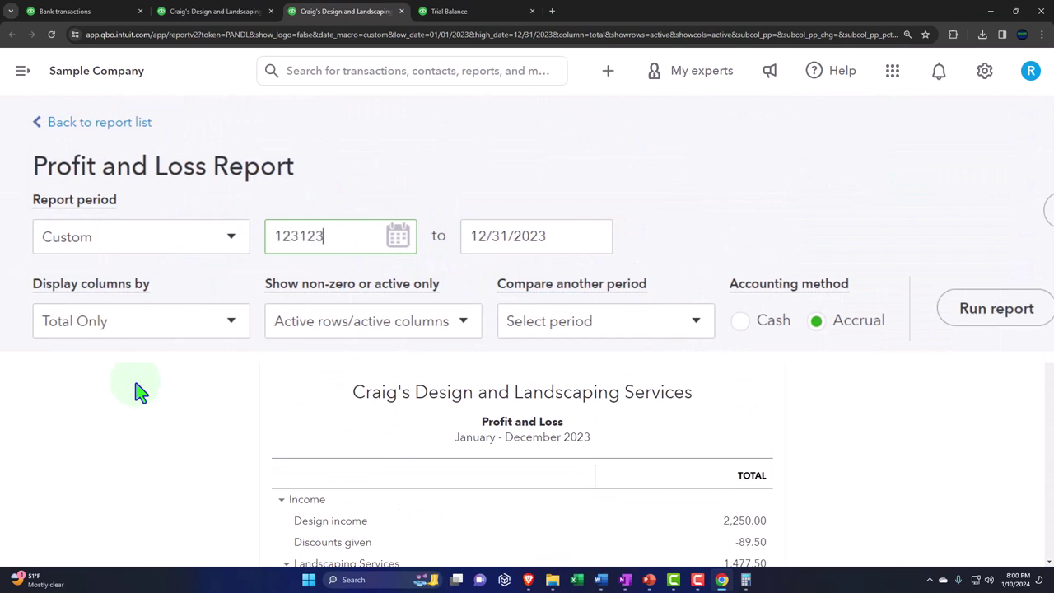
{"action": "key", "text": "Tab"}
{"action": "left_click", "coordinate": [755, 257]}
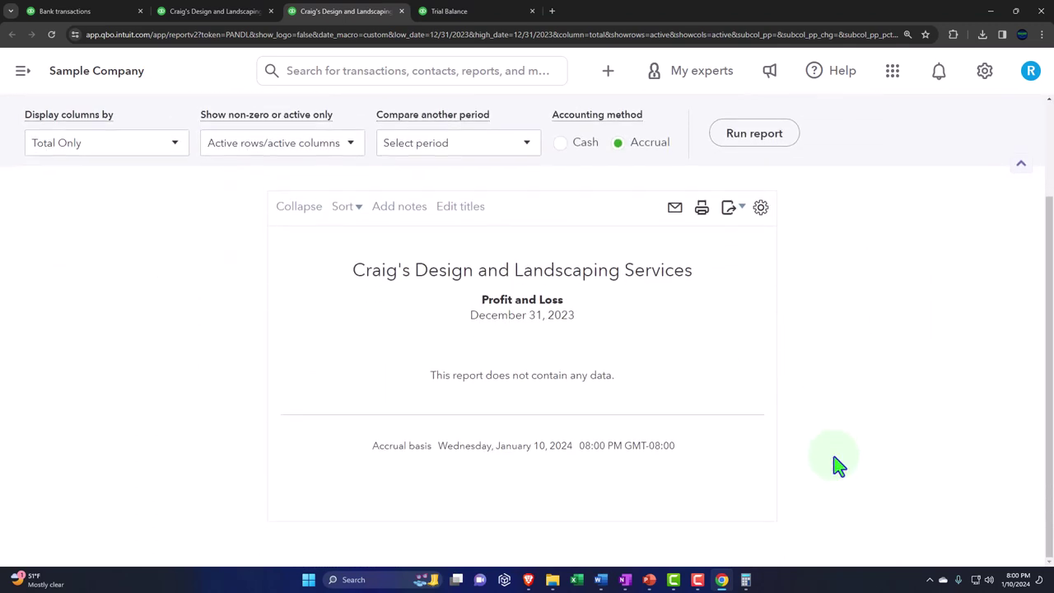
Set the start date back to 12/01/2023 and rerun the report for December 2023
{"action": "left_click_drag", "start_coordinate": [372, 231], "coordinate": [188, 283]}
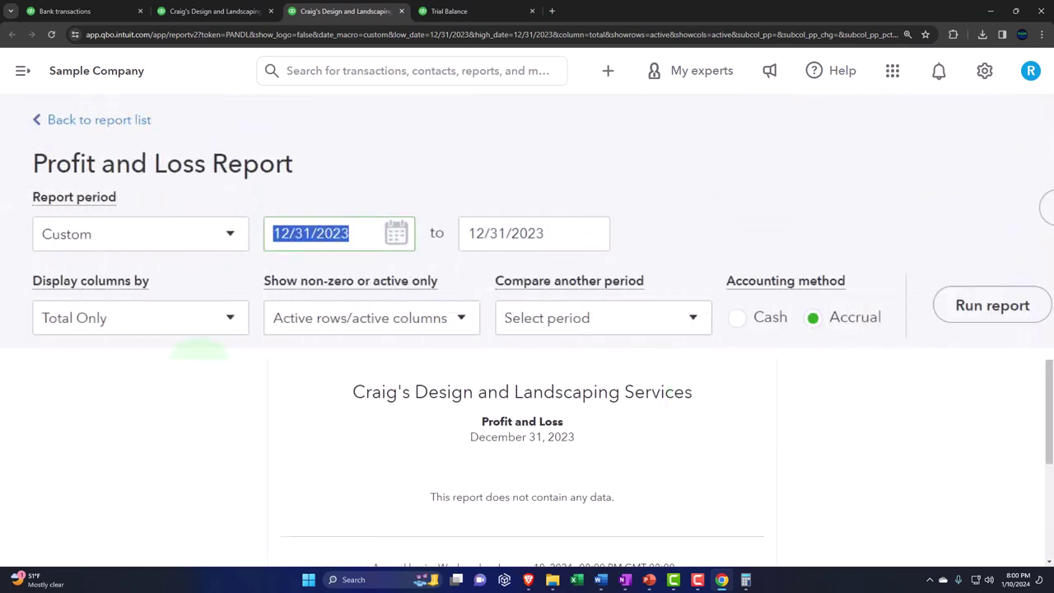
{"action": "type", "text": "12012023"}
{"action": "key", "text": "Tab"}
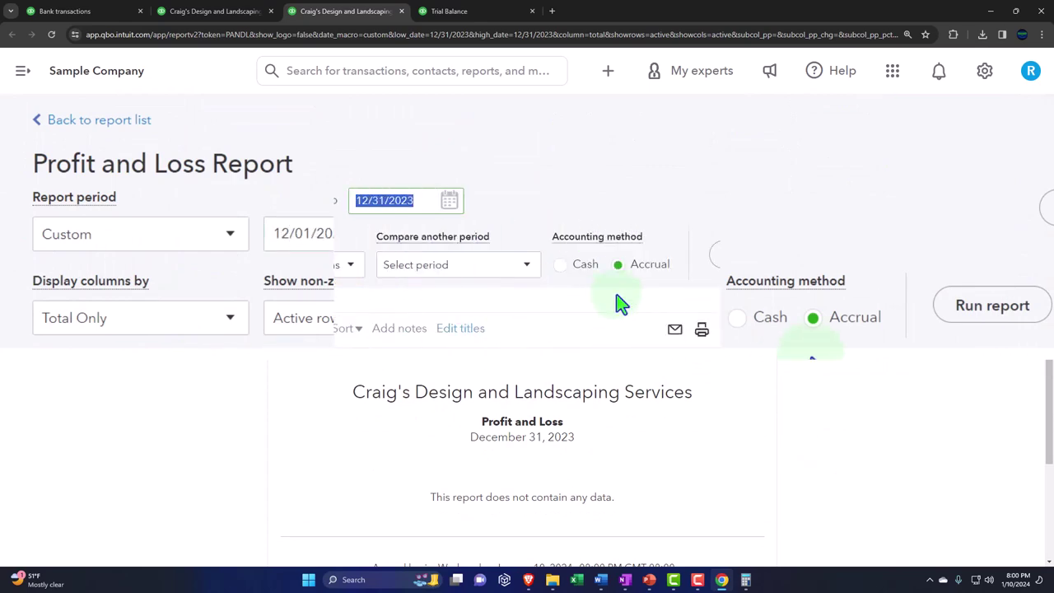
{"action": "left_click", "coordinate": [745, 257]}
{"action": "scroll", "coordinate": [744, 275], "scroll_direction": "down", "scroll_amount": 15}
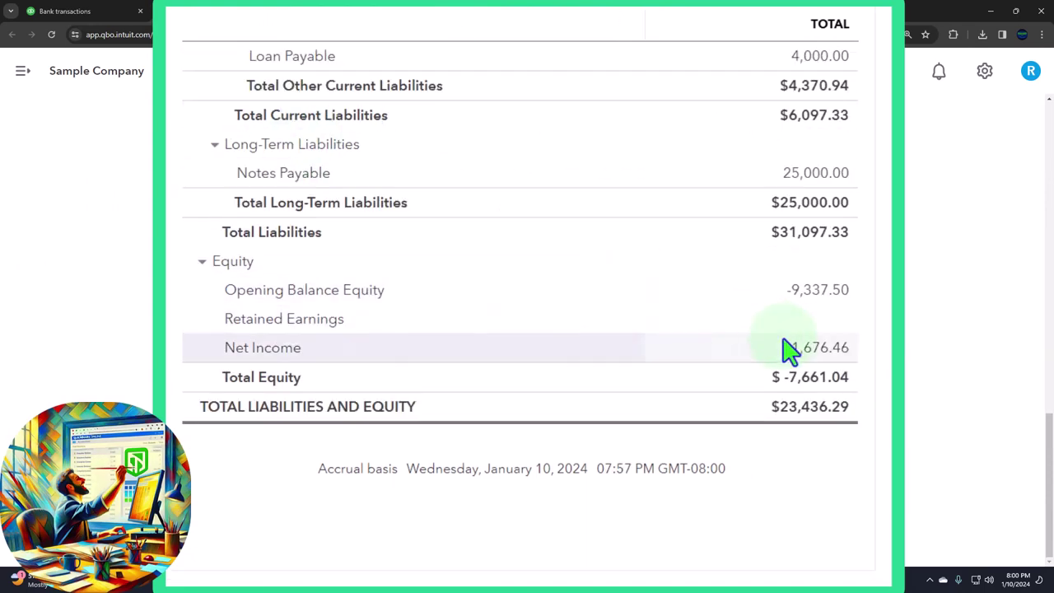
Rerun the Balance Sheet with a 12/01/2023 start date and review its totals
{"action": "scroll", "coordinate": [717, 360], "scroll_direction": "up", "scroll_amount": 8}
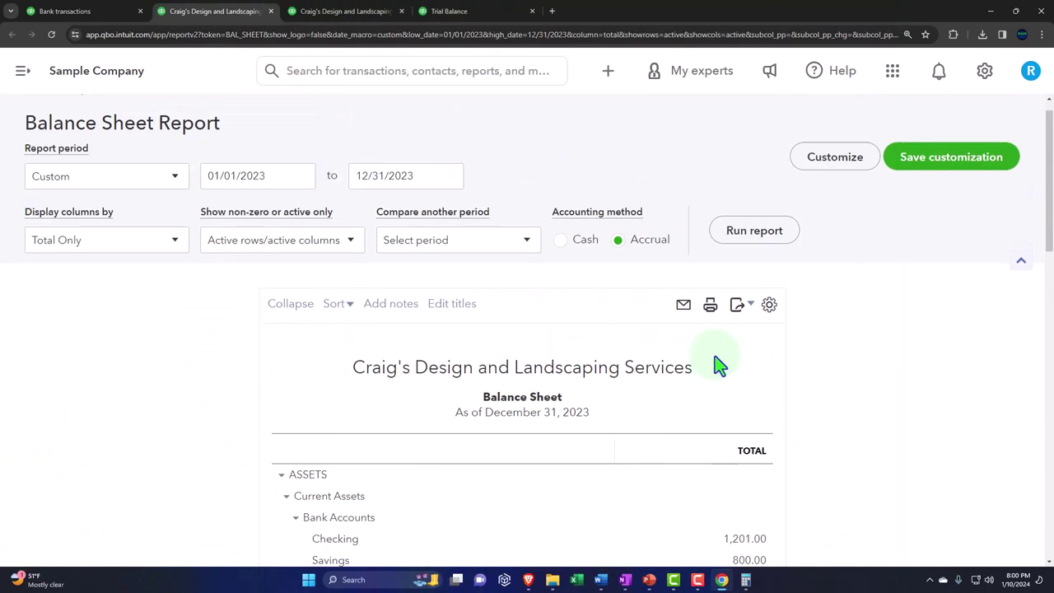
{"action": "left_click", "coordinate": [273, 201]}
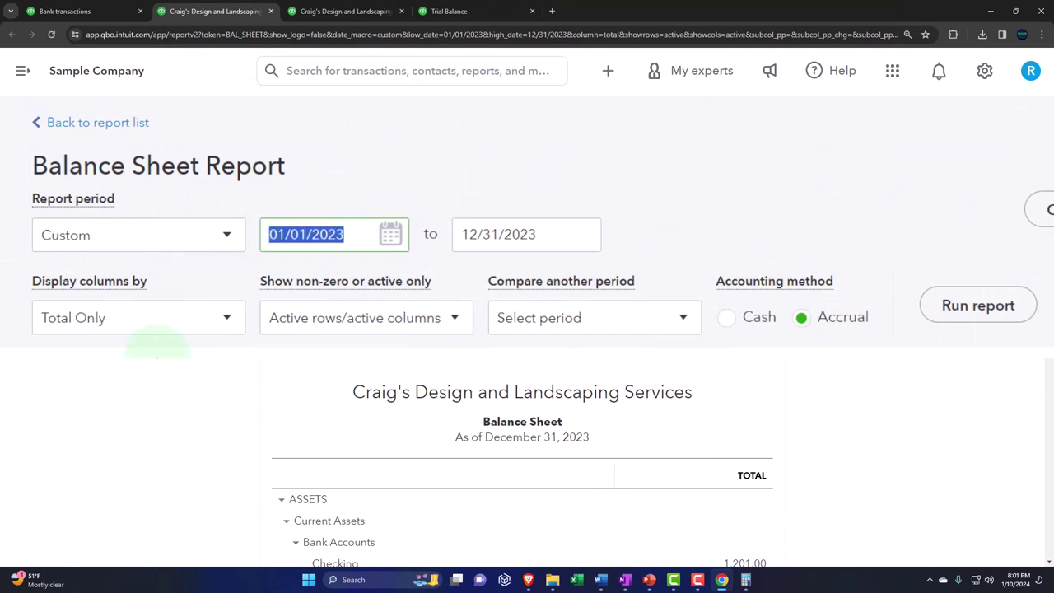
{"action": "type", "text": "0123"}
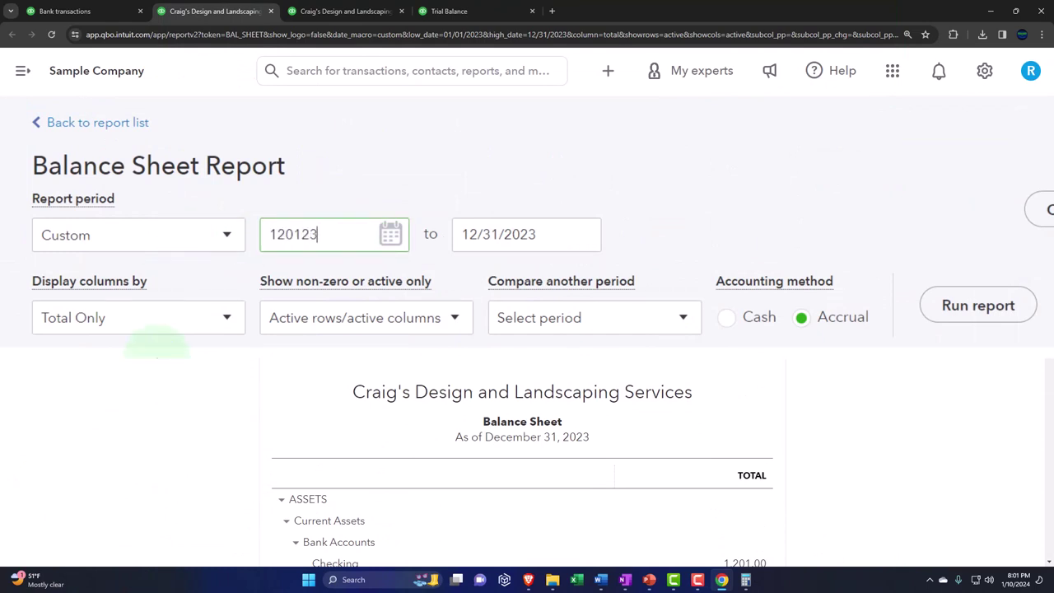
{"action": "key", "text": "Tab"}
{"action": "left_click", "coordinate": [755, 257]}
{"action": "scroll", "coordinate": [749, 263], "scroll_direction": "down", "scroll_amount": 3}
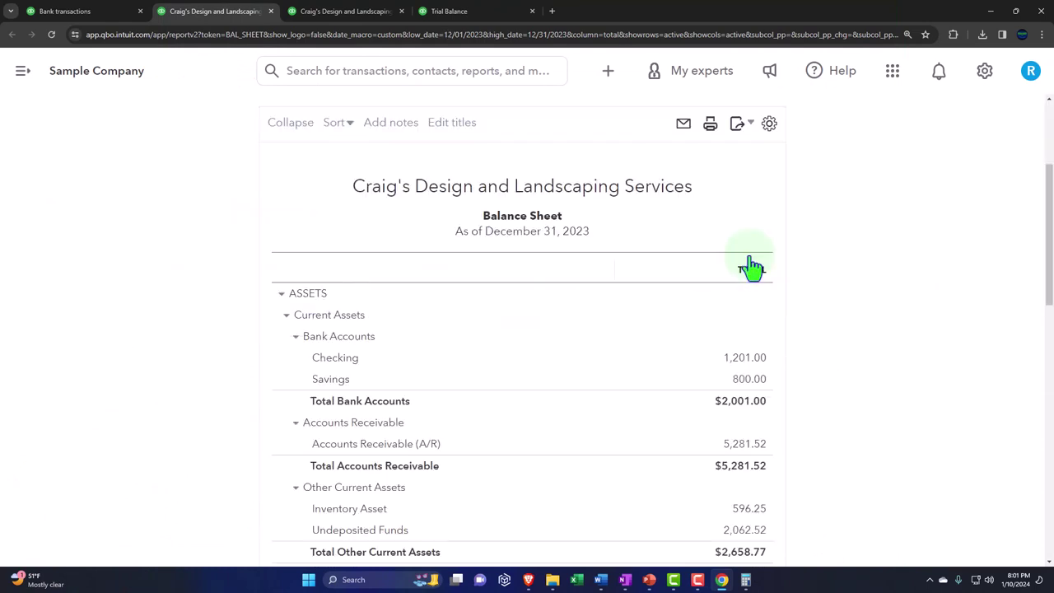
{"action": "scroll", "coordinate": [795, 261], "scroll_direction": "down", "scroll_amount": 4}
{"action": "scroll", "coordinate": [796, 268], "scroll_direction": "down", "scroll_amount": 7}
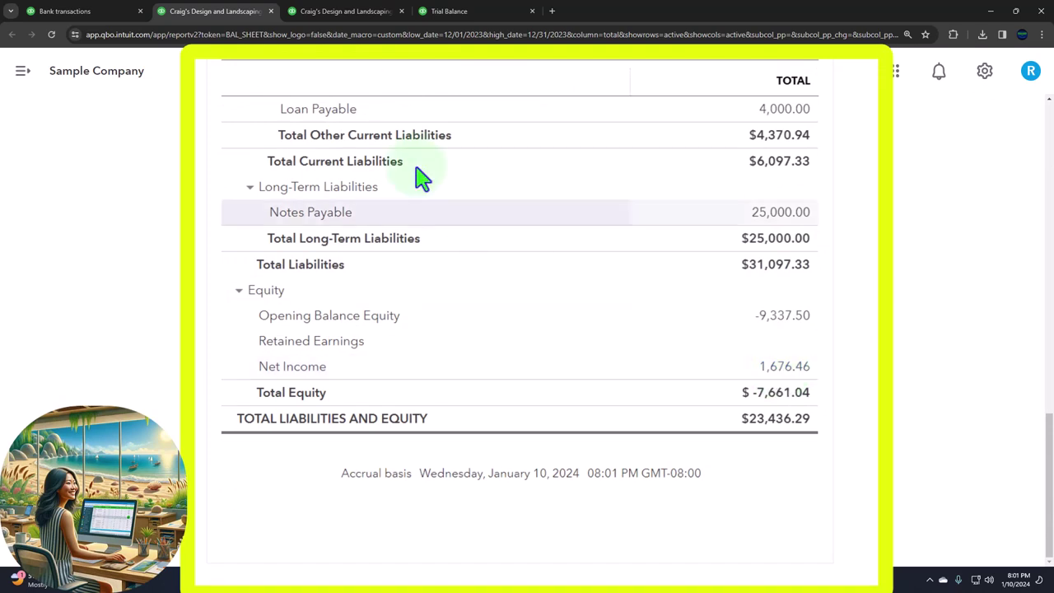
Compare its Net Income with the Profit and Loss, then move to the Trial Balance
{"action": "left_click", "coordinate": [341, 12]}
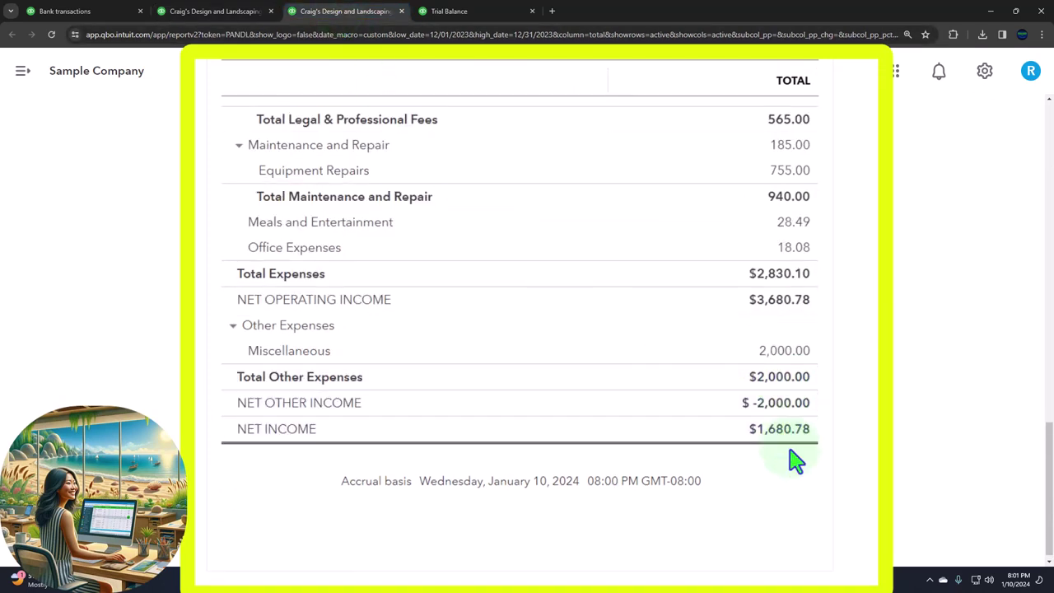
{"action": "left_click", "coordinate": [224, 21]}
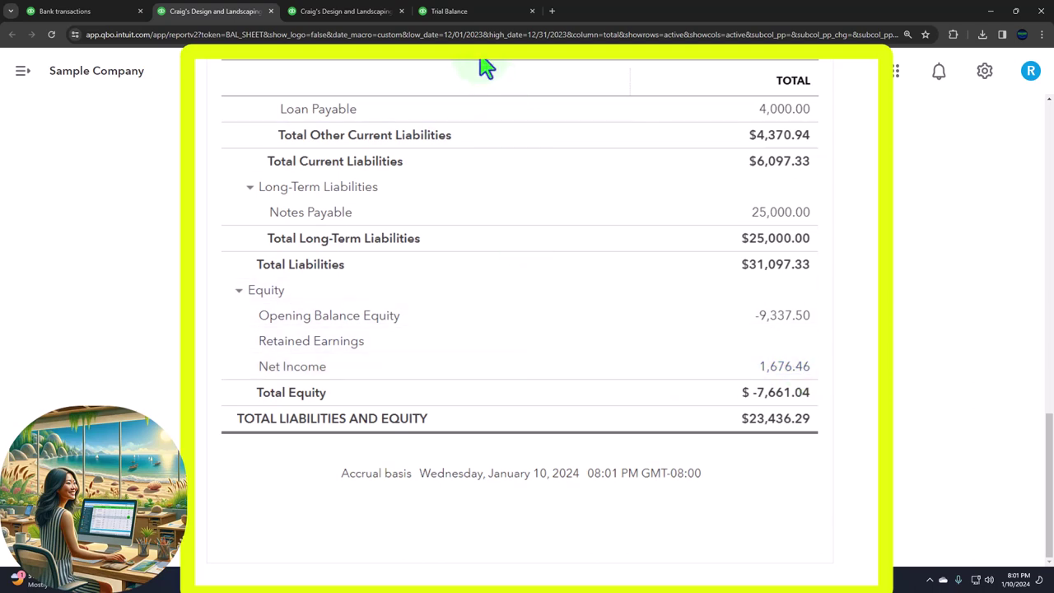
{"action": "left_click", "coordinate": [474, 18]}
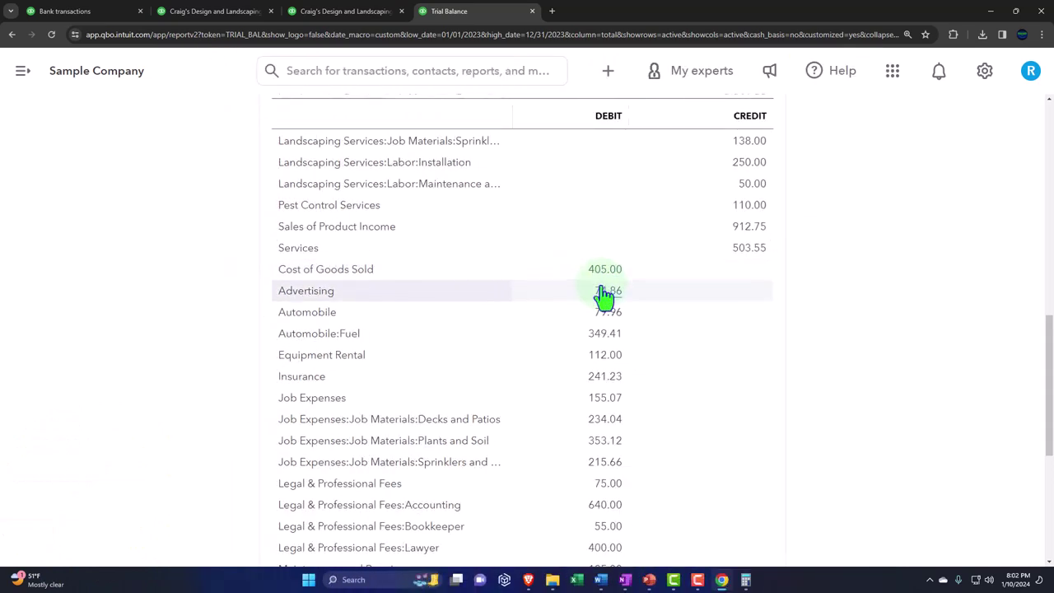
Drill into the transactions behind the Checking debit of 1,201.00
{"action": "scroll", "coordinate": [605, 296], "scroll_direction": "up", "scroll_amount": 10}
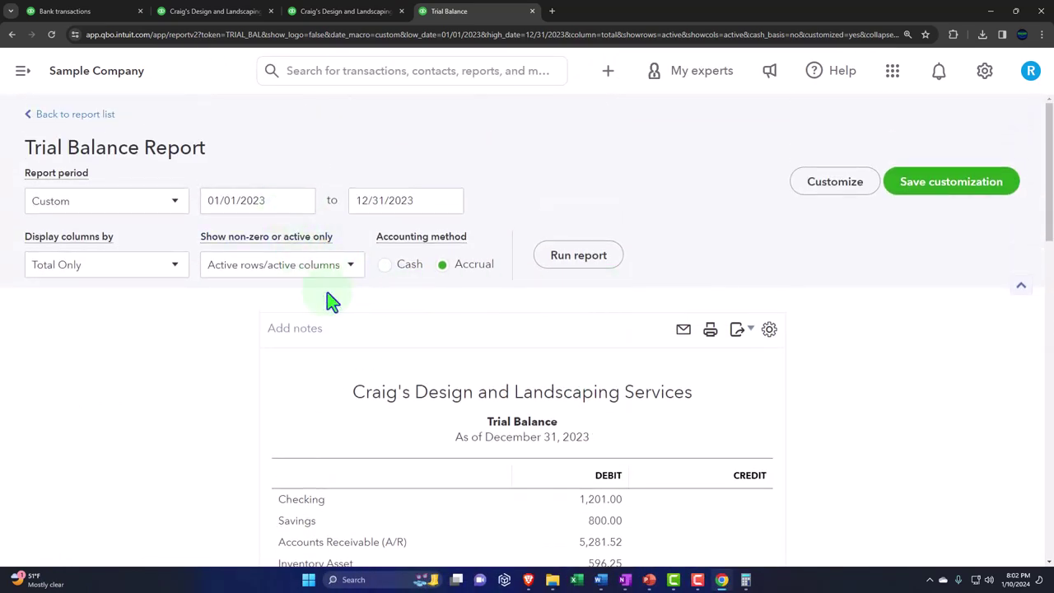
{"action": "scroll", "coordinate": [360, 368], "scroll_direction": "down", "scroll_amount": 2}
{"action": "scroll", "coordinate": [494, 428], "scroll_direction": "up", "scroll_amount": 1}
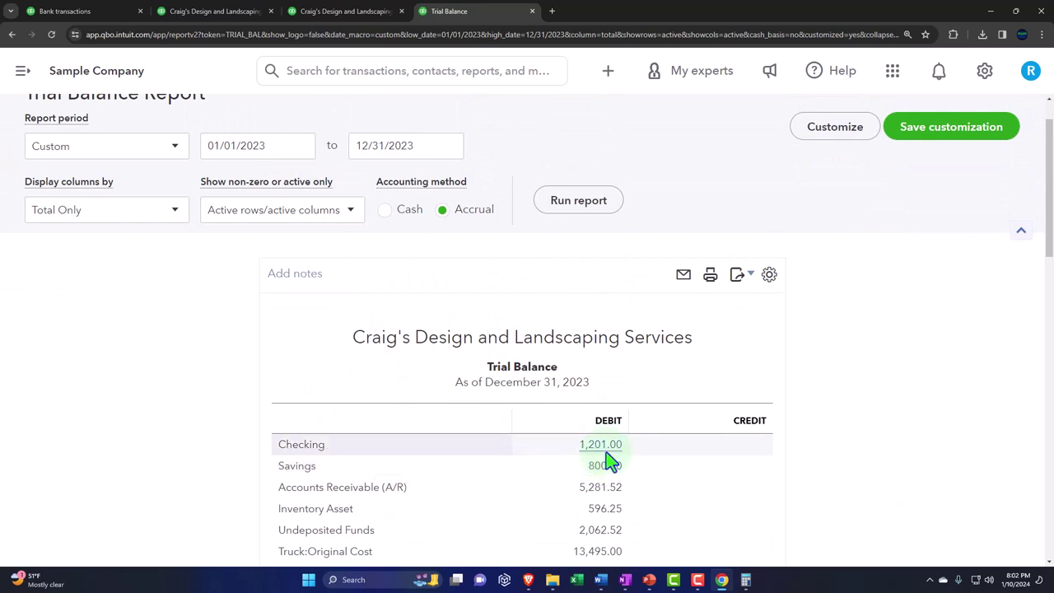
{"action": "double_click", "coordinate": [606, 454]}
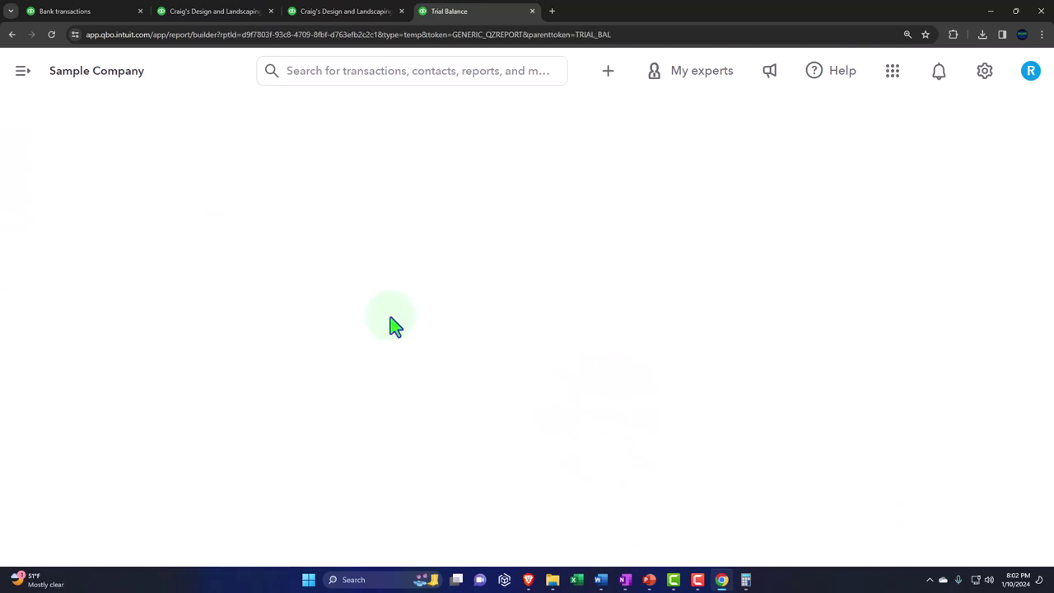
Review the Checking Transaction Report, then go back to the Trial Balance summary
{"action": "left_click", "coordinate": [45, 108]}
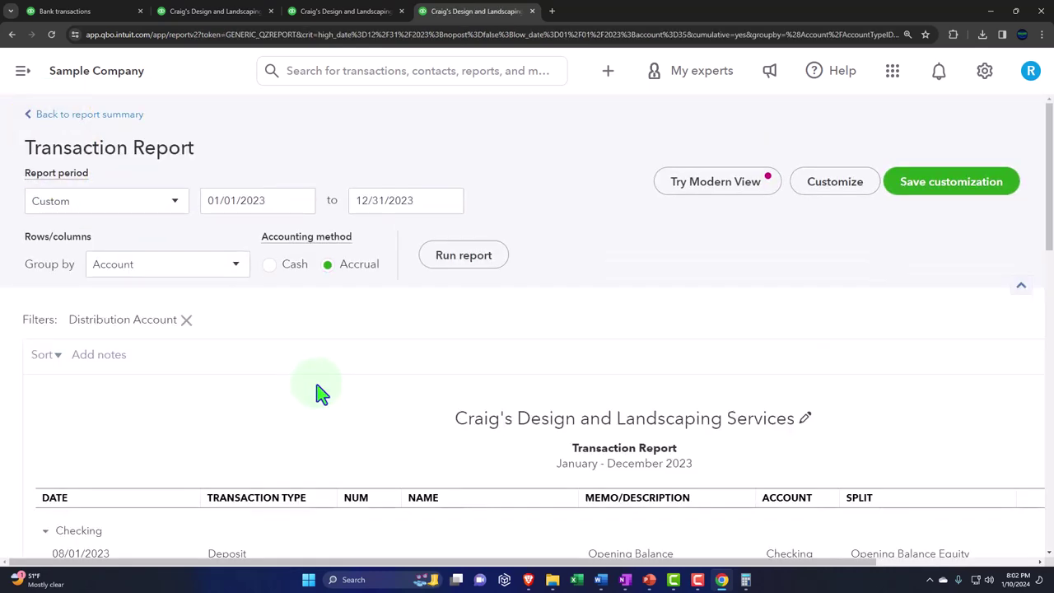
{"action": "scroll", "coordinate": [318, 397], "scroll_direction": "down", "scroll_amount": 1}
{"action": "scroll", "coordinate": [318, 399], "scroll_direction": "down", "scroll_amount": 2}
{"action": "scroll", "coordinate": [318, 400], "scroll_direction": "up", "scroll_amount": 4}
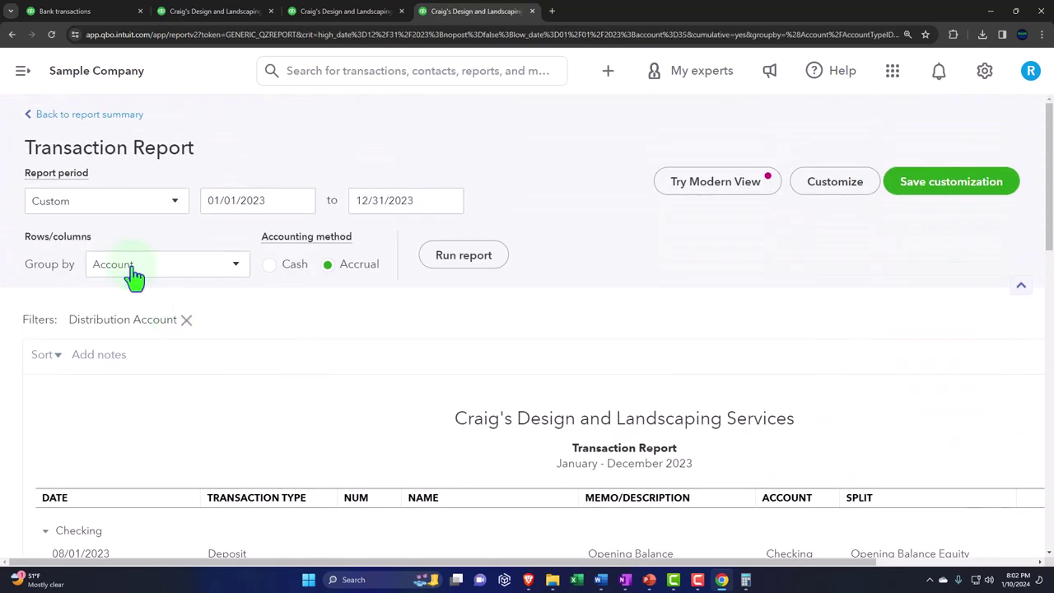
{"action": "scroll", "coordinate": [173, 272], "scroll_direction": "down", "scroll_amount": 3}
{"action": "scroll", "coordinate": [194, 304], "scroll_direction": "up", "scroll_amount": 4}
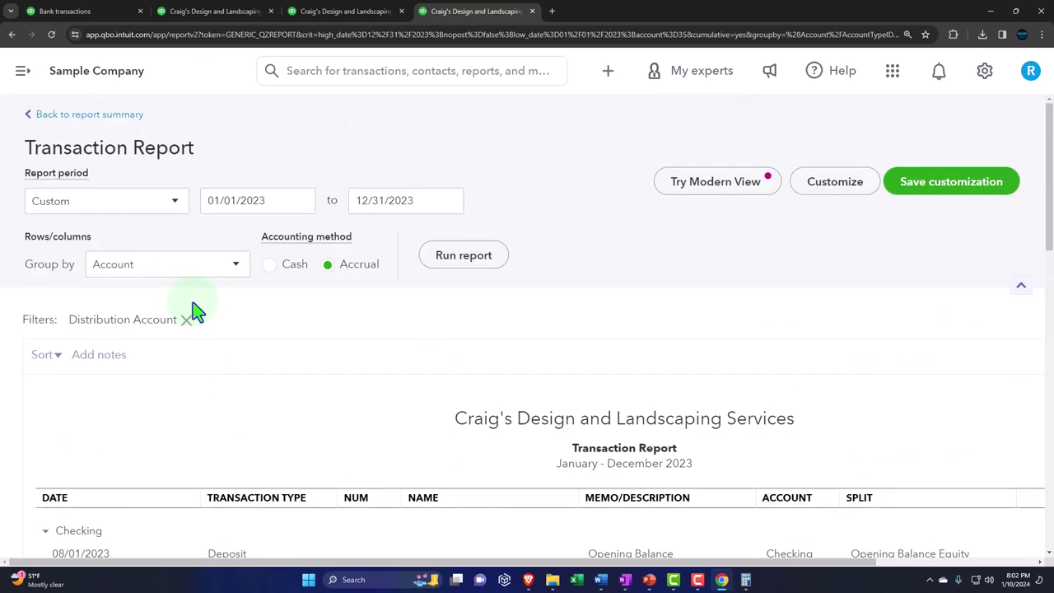
{"action": "left_click", "coordinate": [83, 119]}
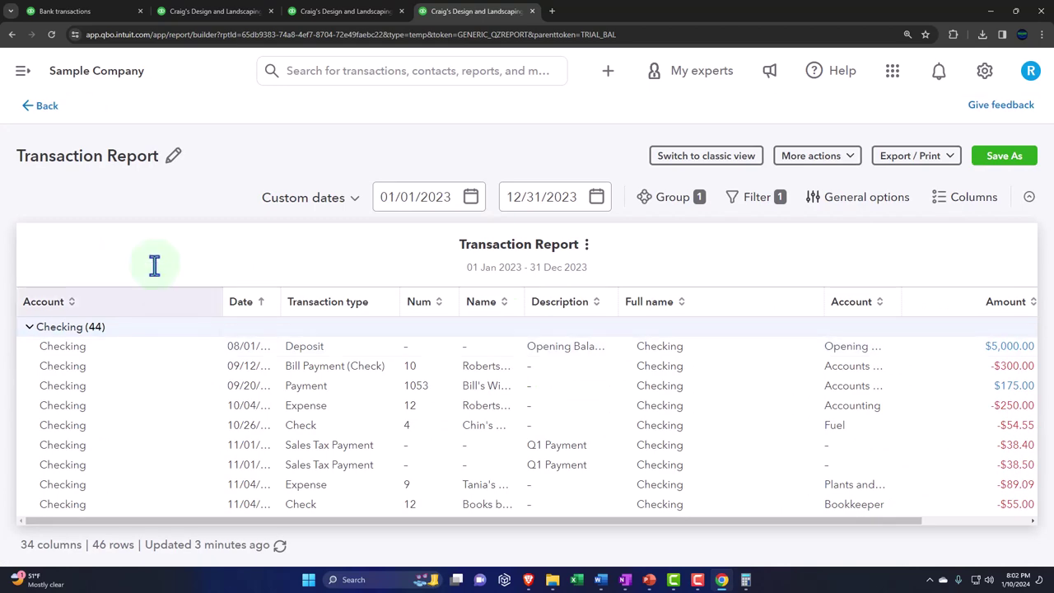
{"action": "left_click", "coordinate": [46, 107]}
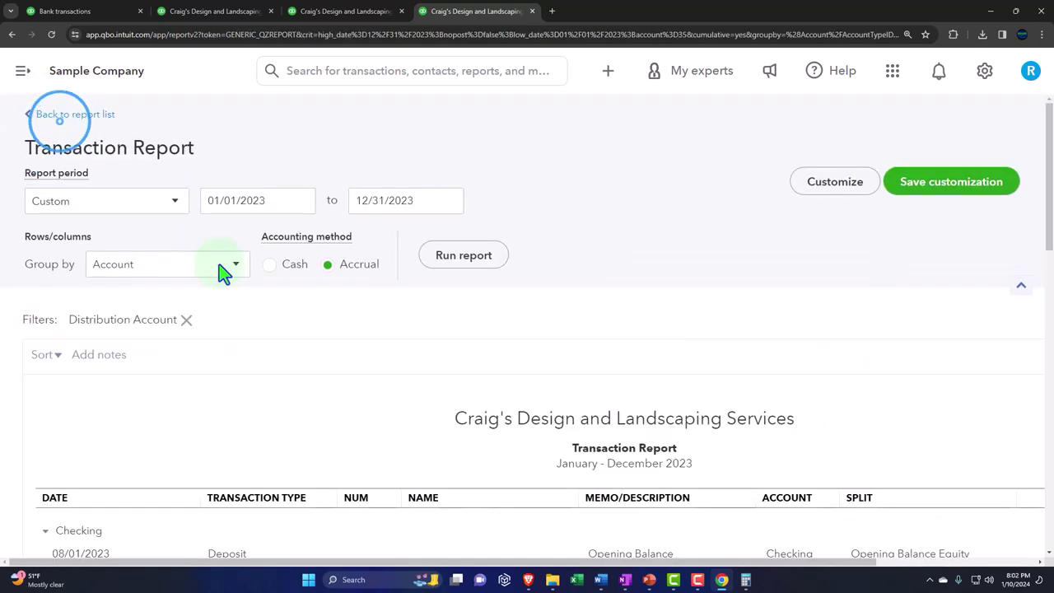
{"action": "scroll", "coordinate": [239, 305], "scroll_direction": "down", "scroll_amount": 3}
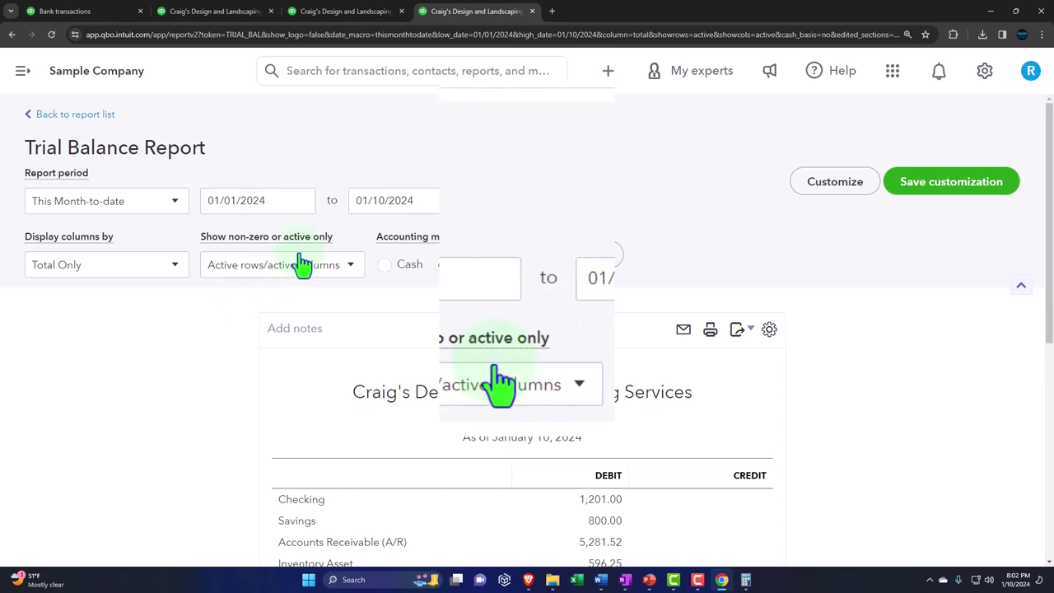
Rerun the Trial Balance for 01/01/2023 to 12/31/2023
{"action": "left_click", "coordinate": [281, 204]}
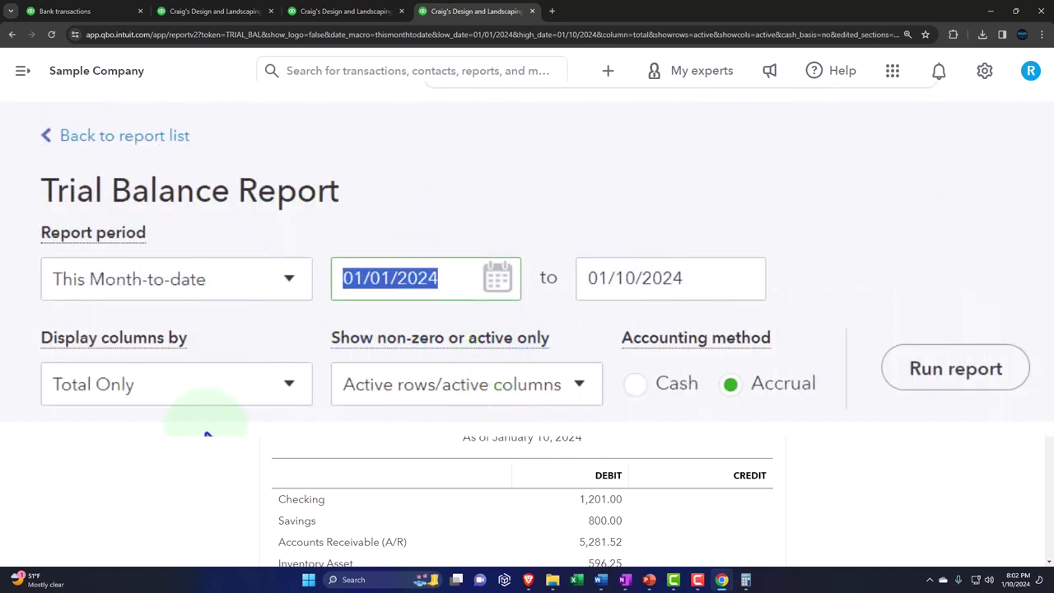
{"action": "type", "text": "010123"}
{"action": "key", "text": "Tab"}
{"action": "type", "text": "1"}
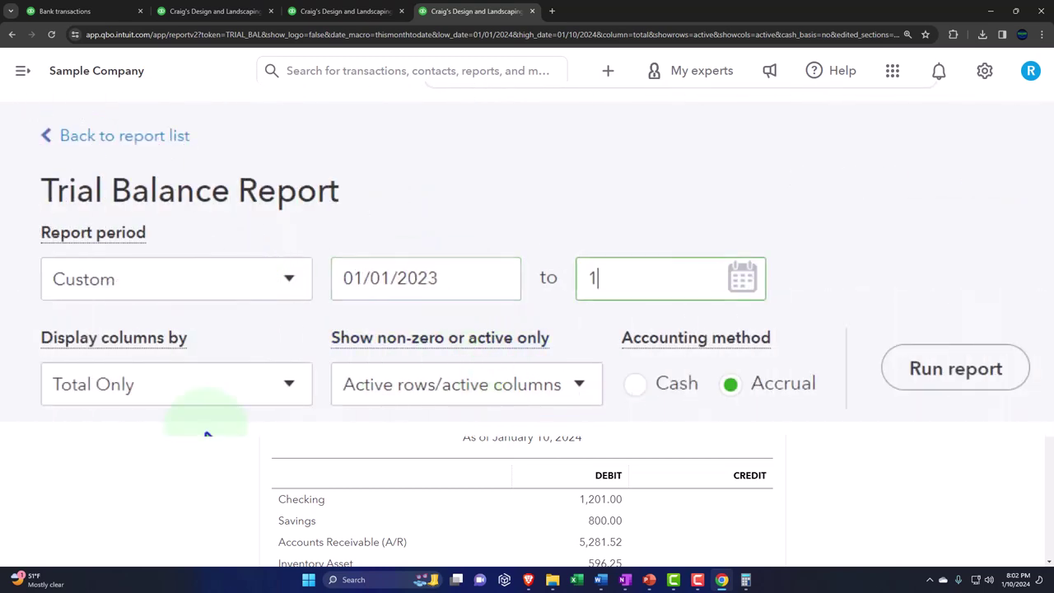
{"action": "type", "text": "23123"}
{"action": "key", "text": "Tab"}
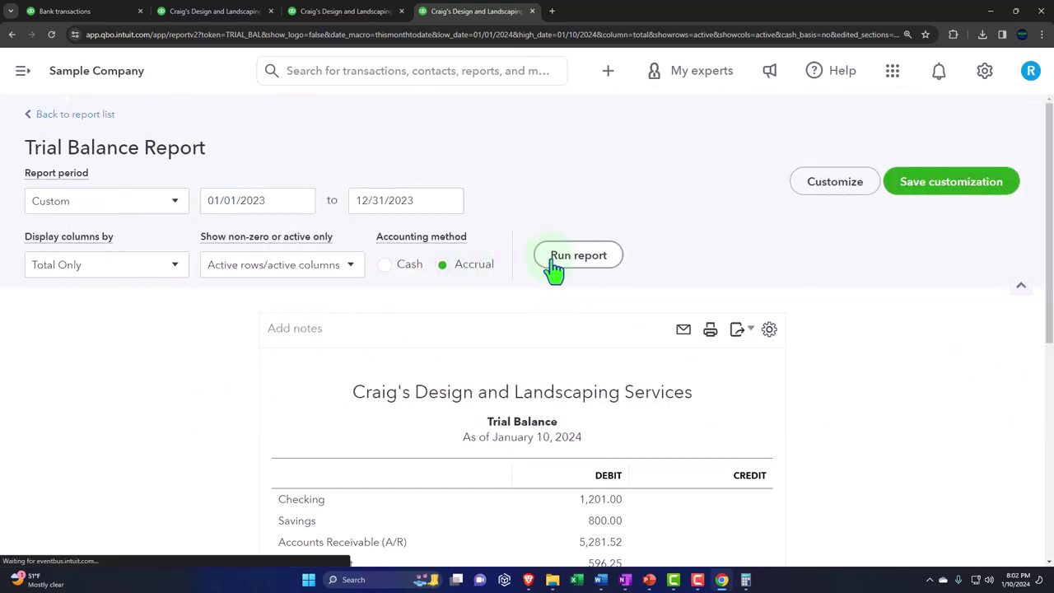
{"action": "left_click", "coordinate": [549, 267]}
{"action": "scroll", "coordinate": [338, 337], "scroll_direction": "down", "scroll_amount": 3}
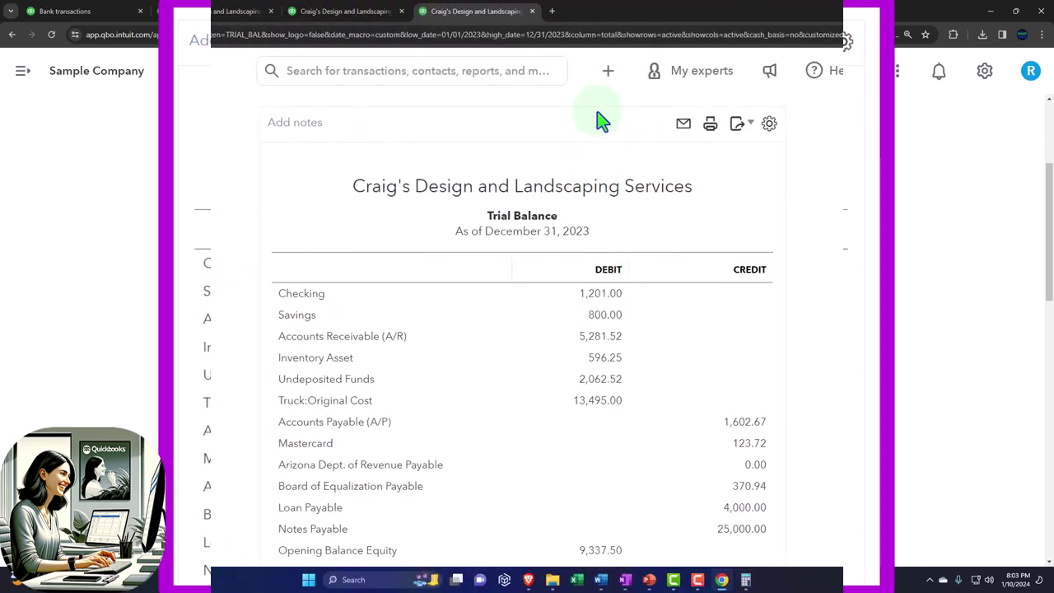
Switch back to the Balance Sheet report to compare its totals
{"action": "left_click", "coordinate": [609, 73]}
{"action": "left_click", "coordinate": [612, 73]}
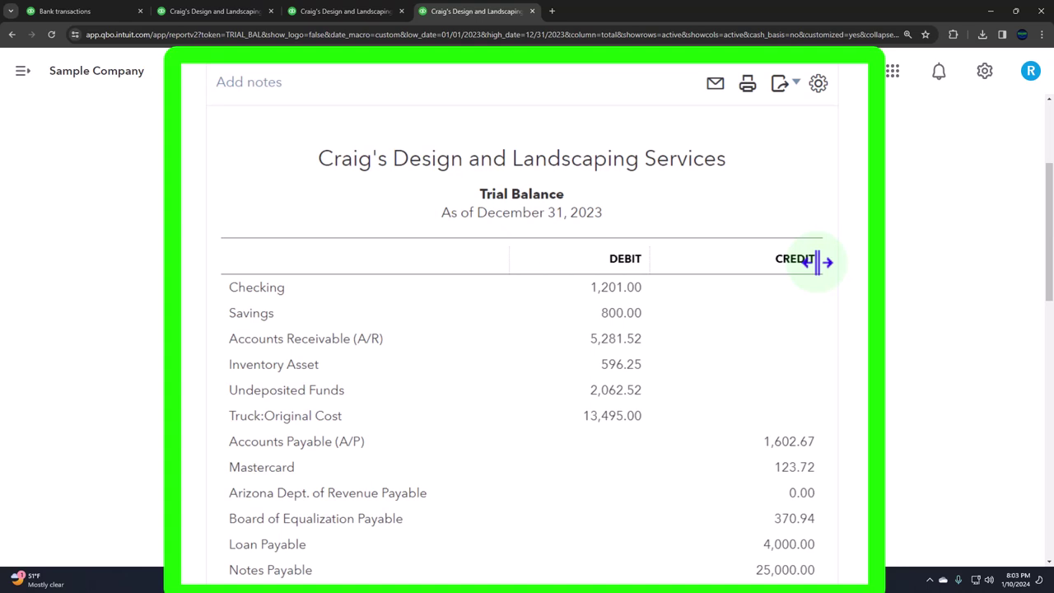
{"action": "left_click", "coordinate": [224, 14]}
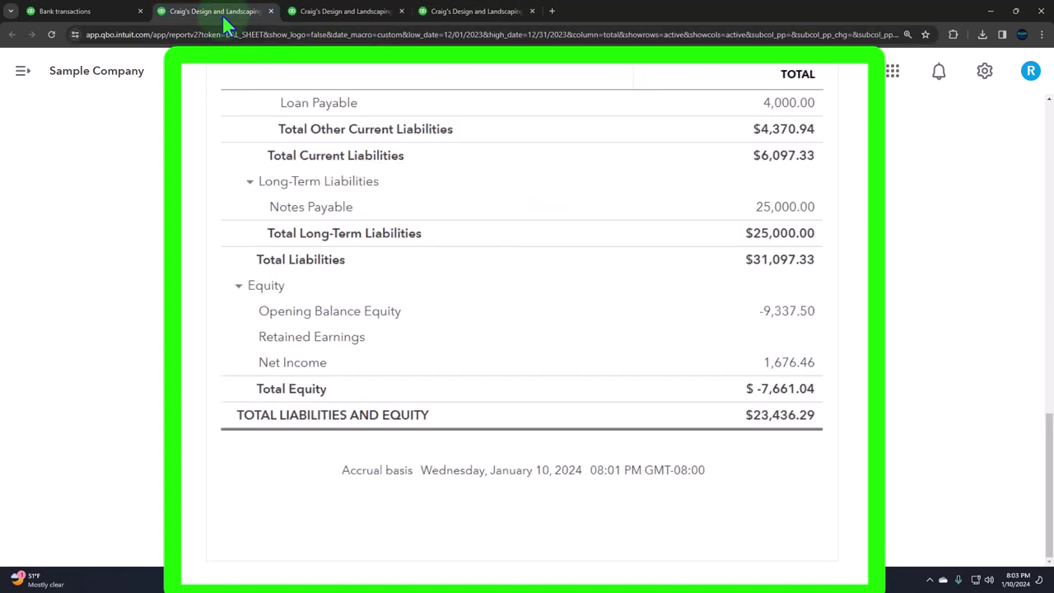